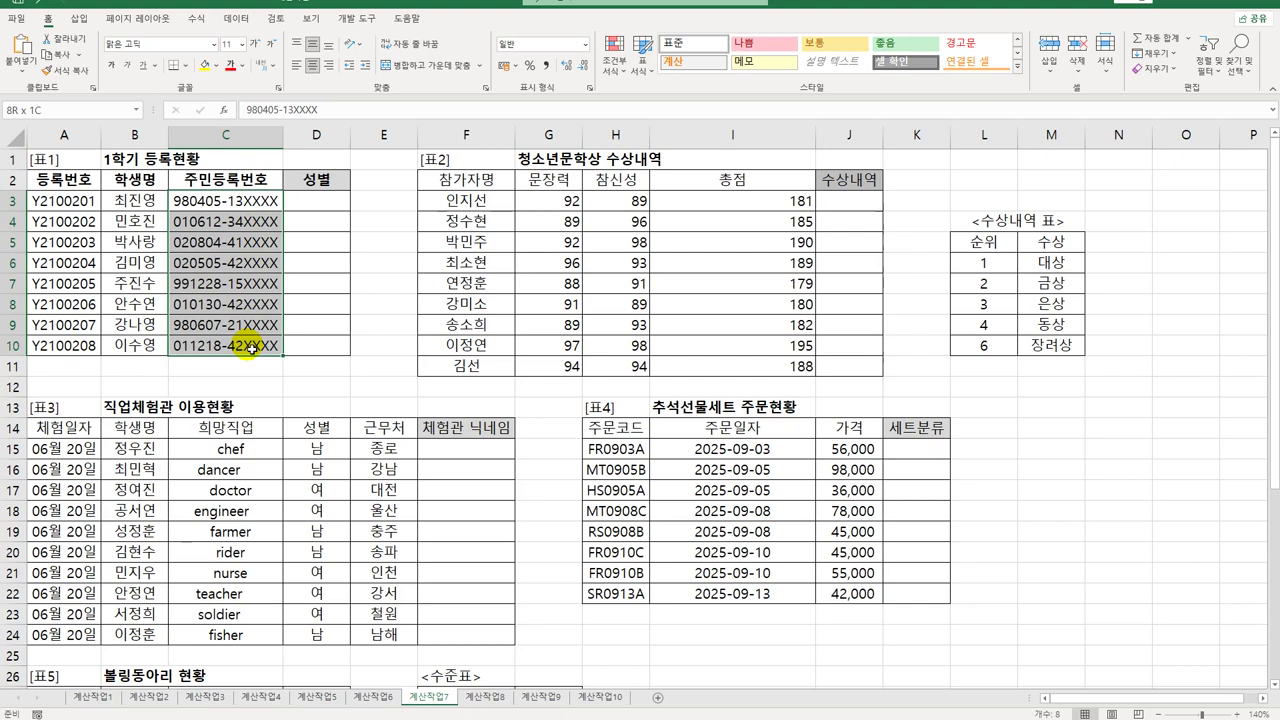
- Enter =MID(C3,8,1) in D3 of the 성별 column and fill the formula down to D10
left_click(340, 203)
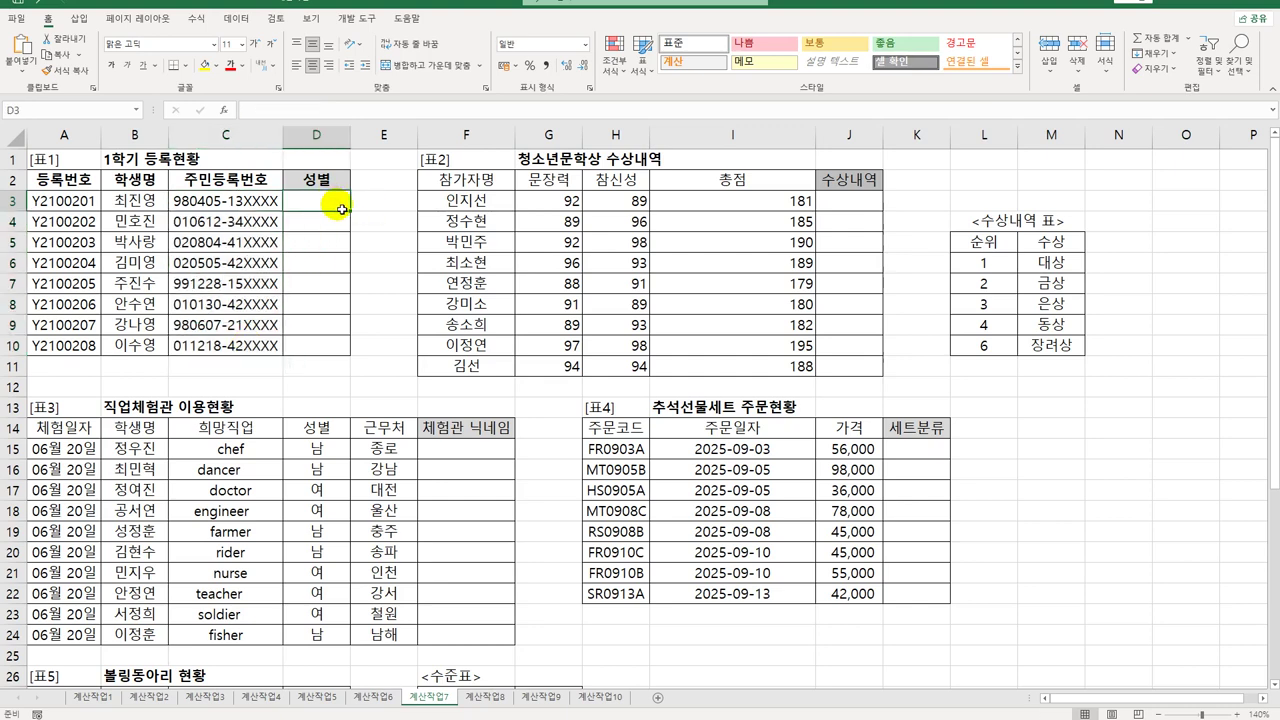
type("=mi")
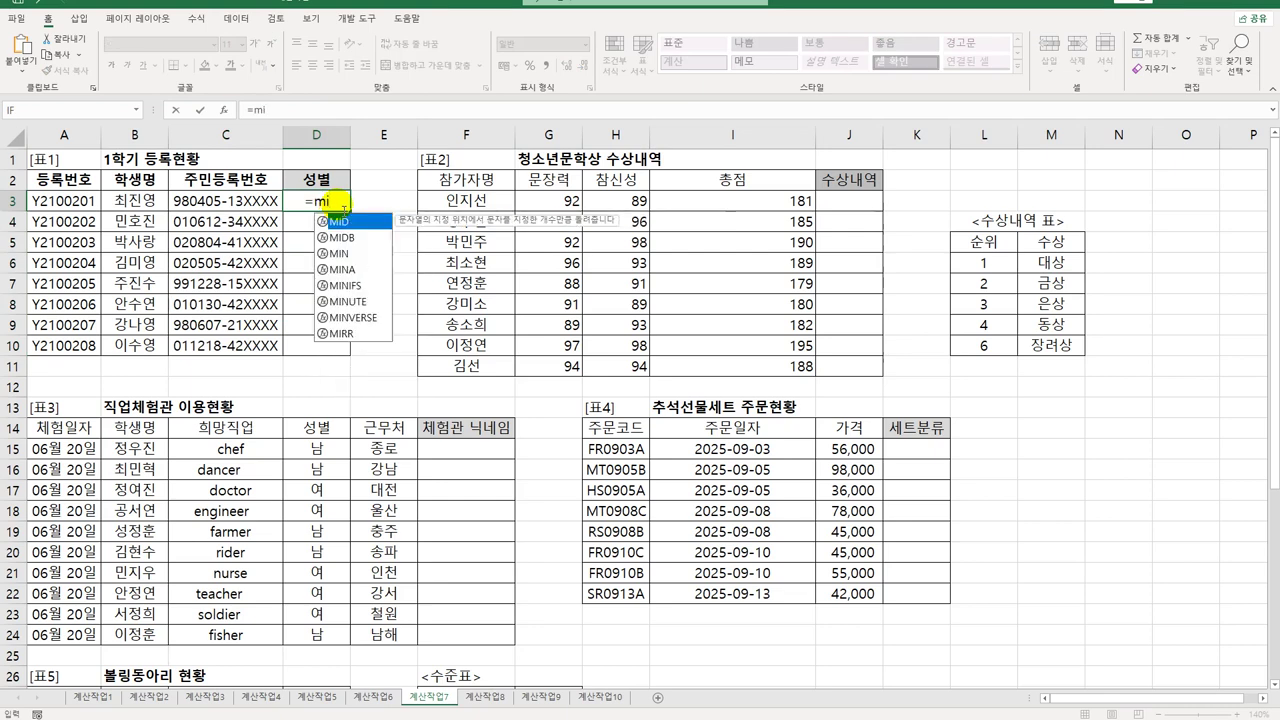
key("Tab")
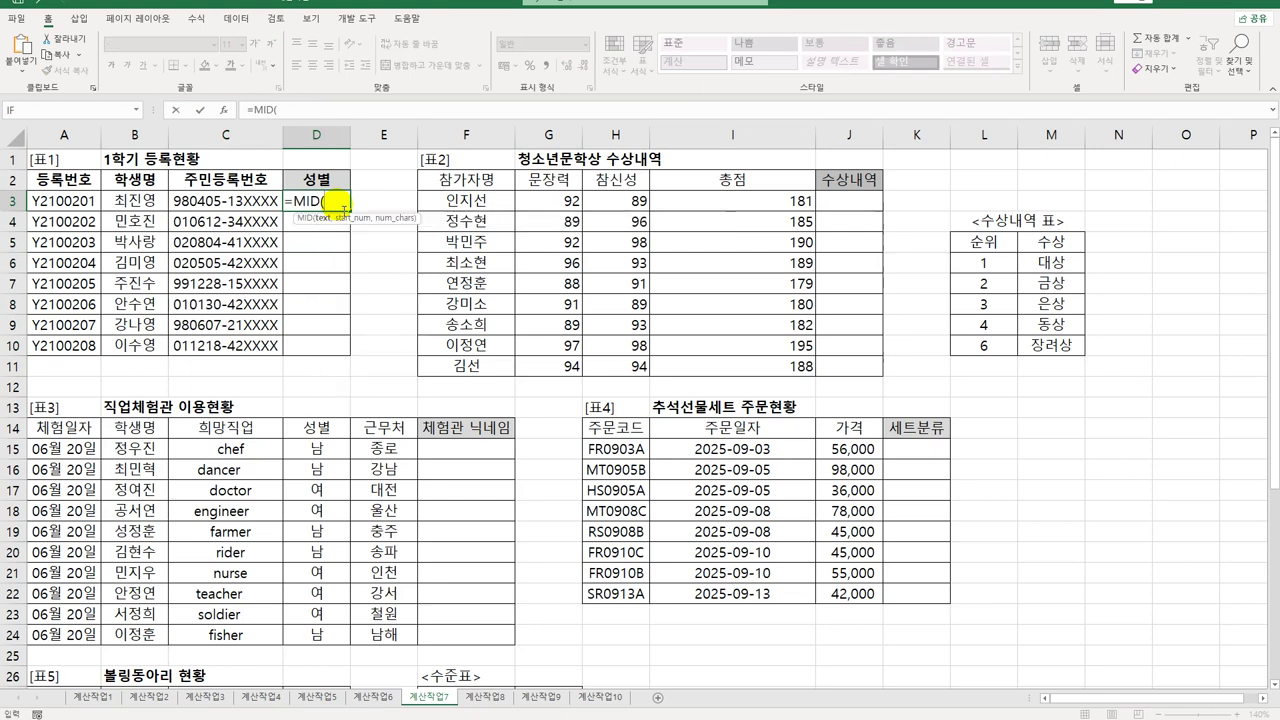
left_click(224, 110)
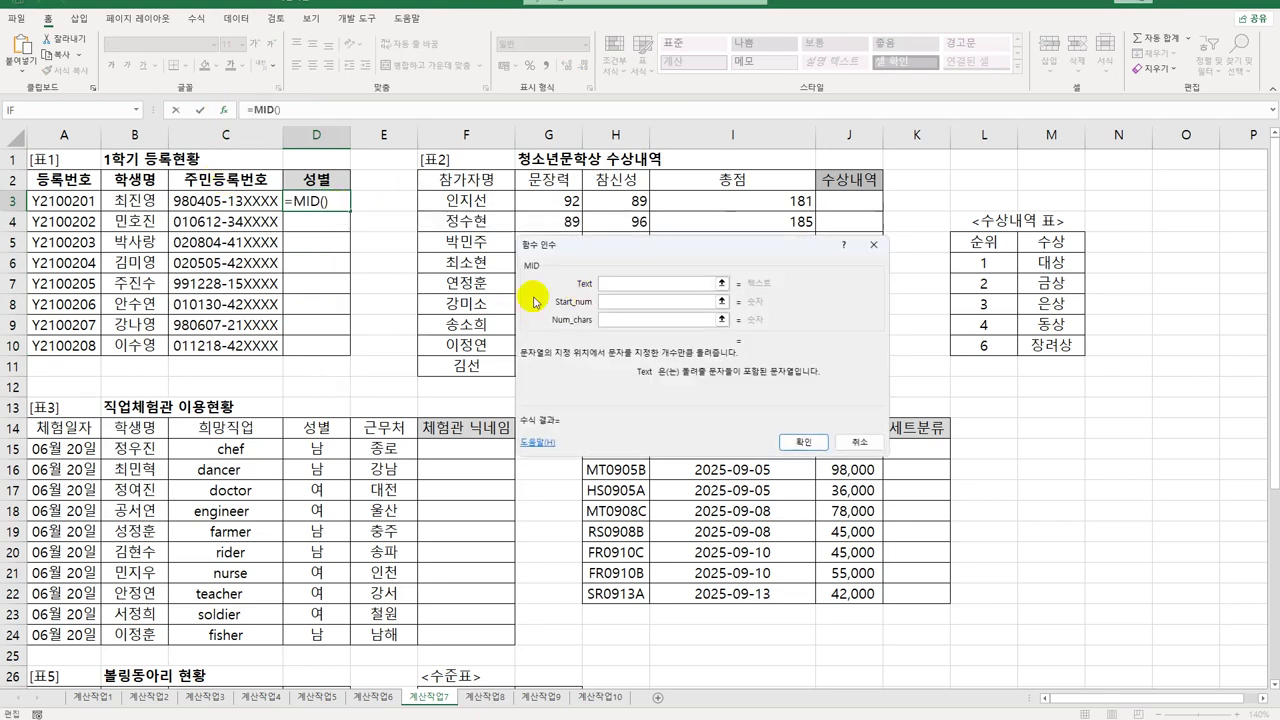
left_click(237, 201)
left_click(615, 301)
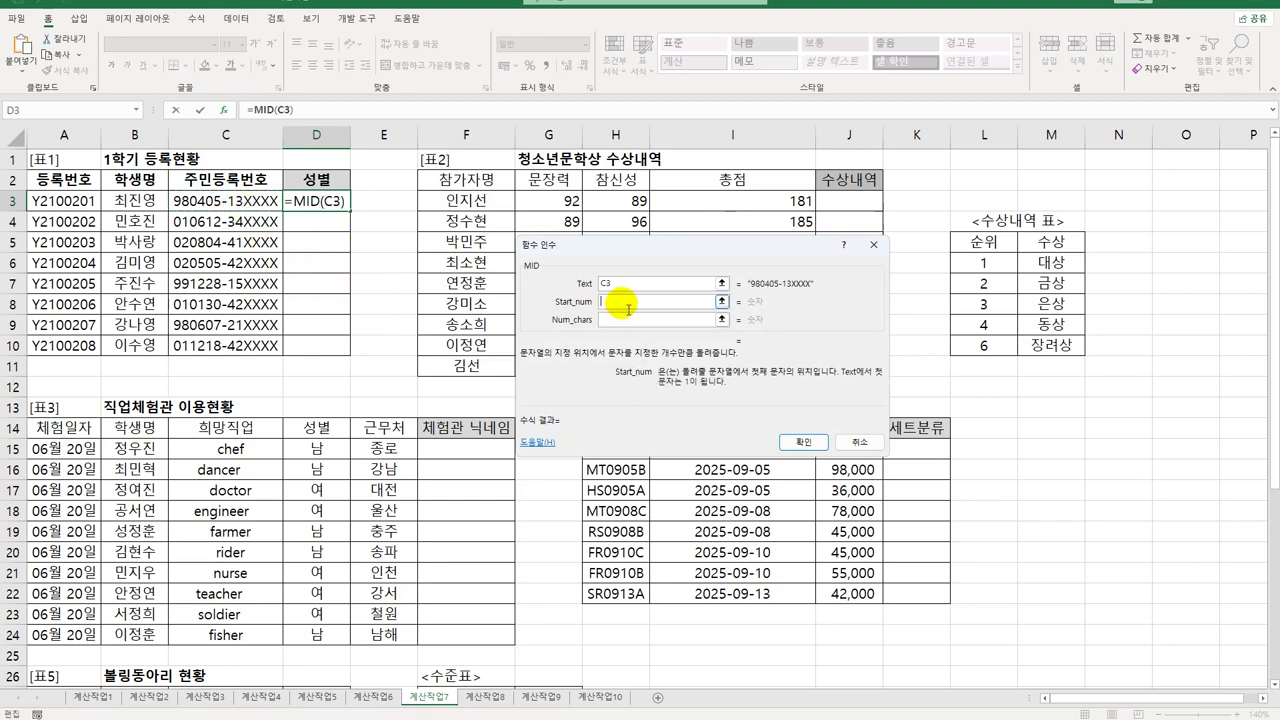
type("8")
left_click(615, 320)
type("1")
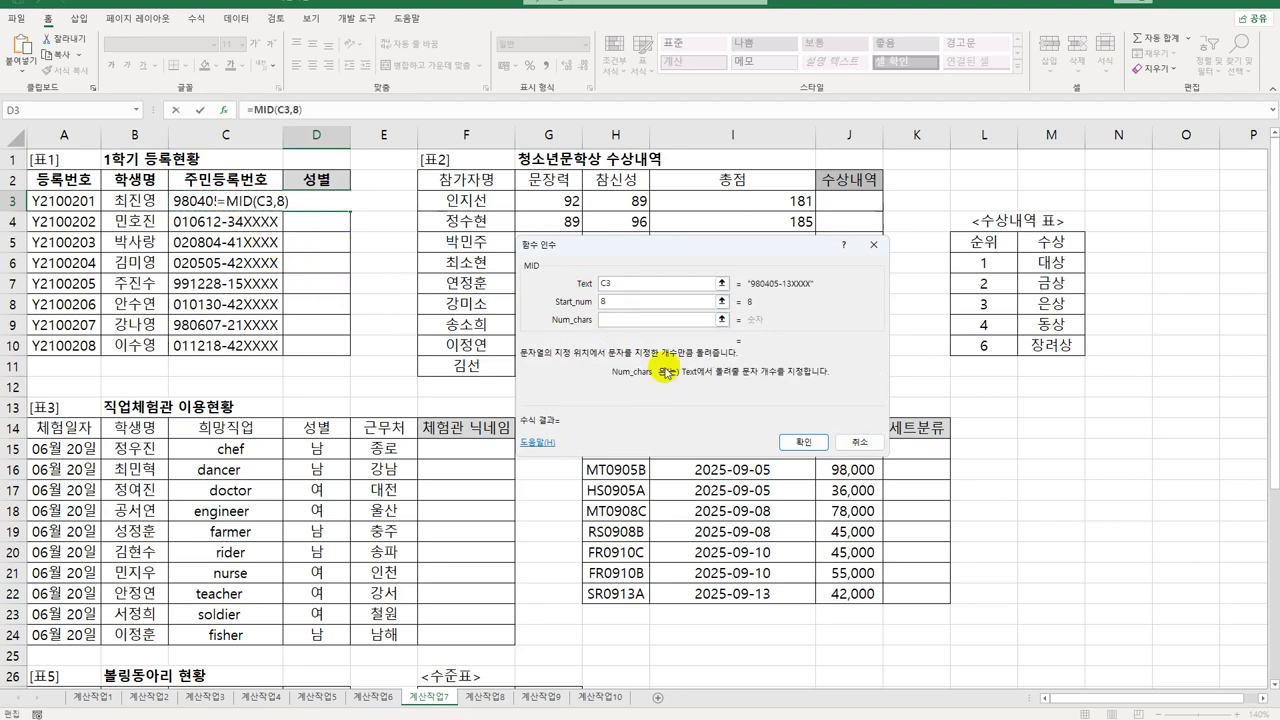
left_click(806, 441)
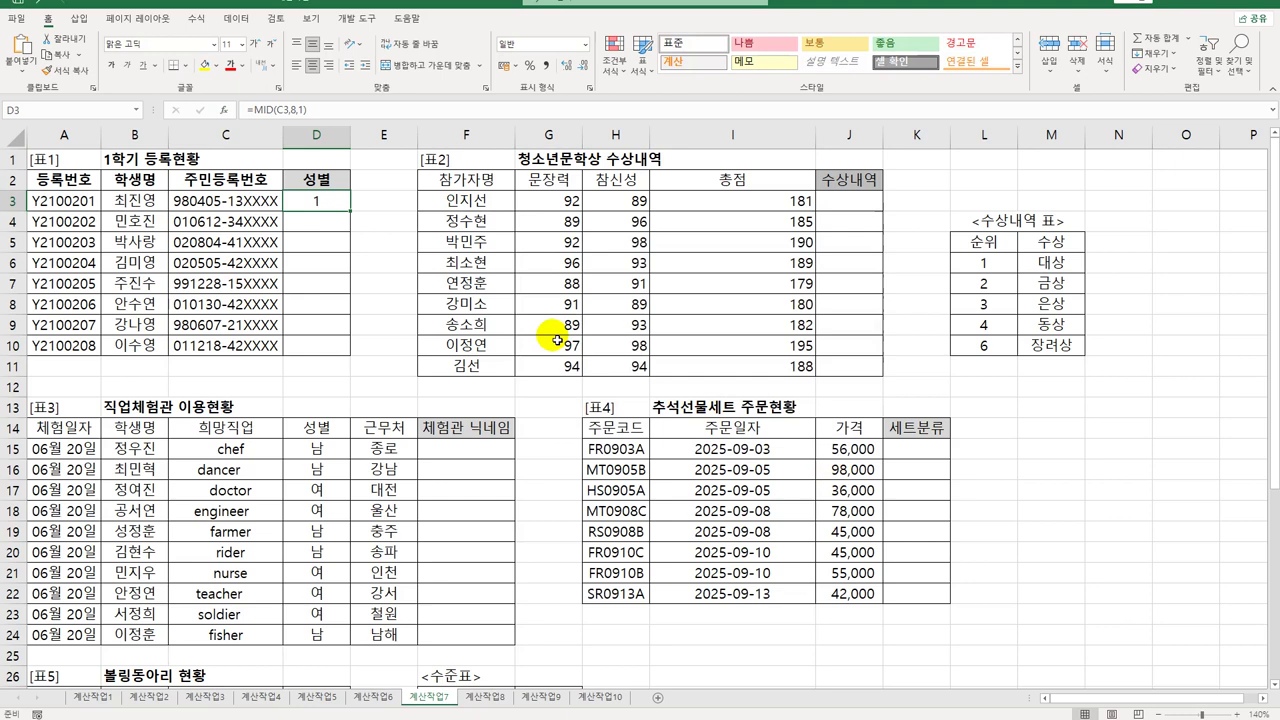
left_click_drag(351, 212, 344, 354)
- Wrap the formula in D3 in a CHOOSE function, using MID(C3,8,1) as the index number
double_click(304, 204)
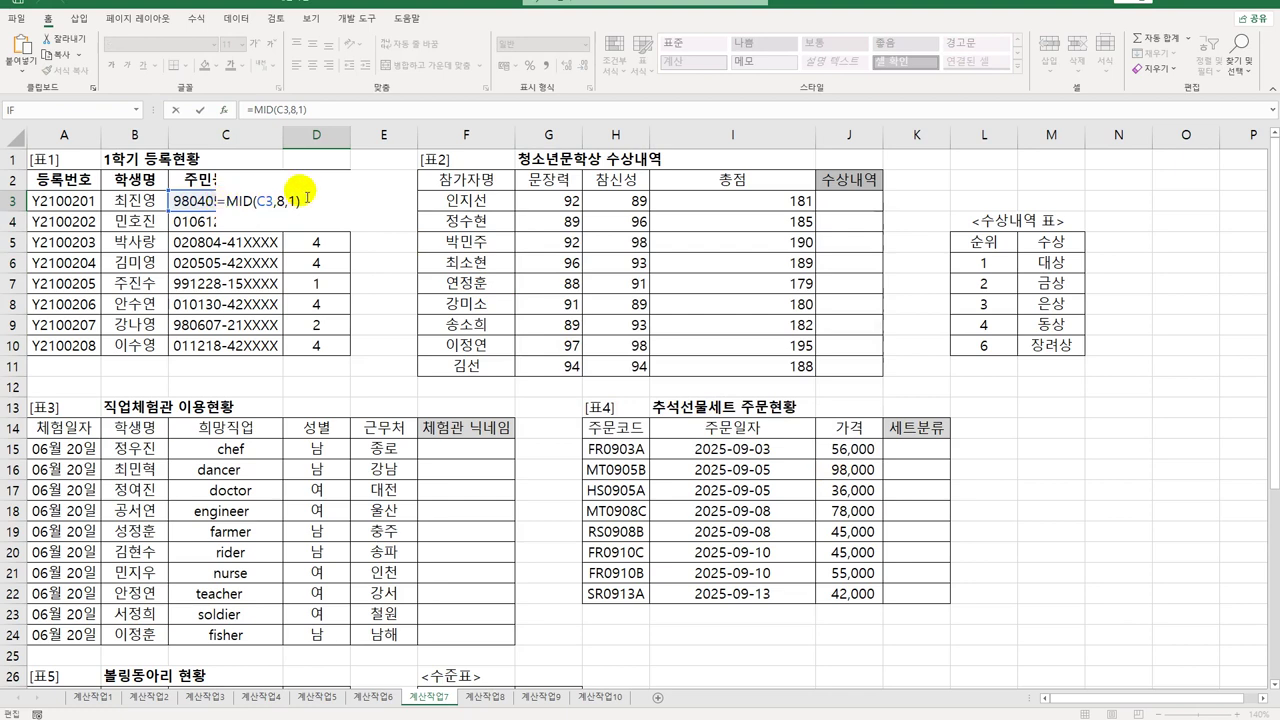
type("CHOOSE(")
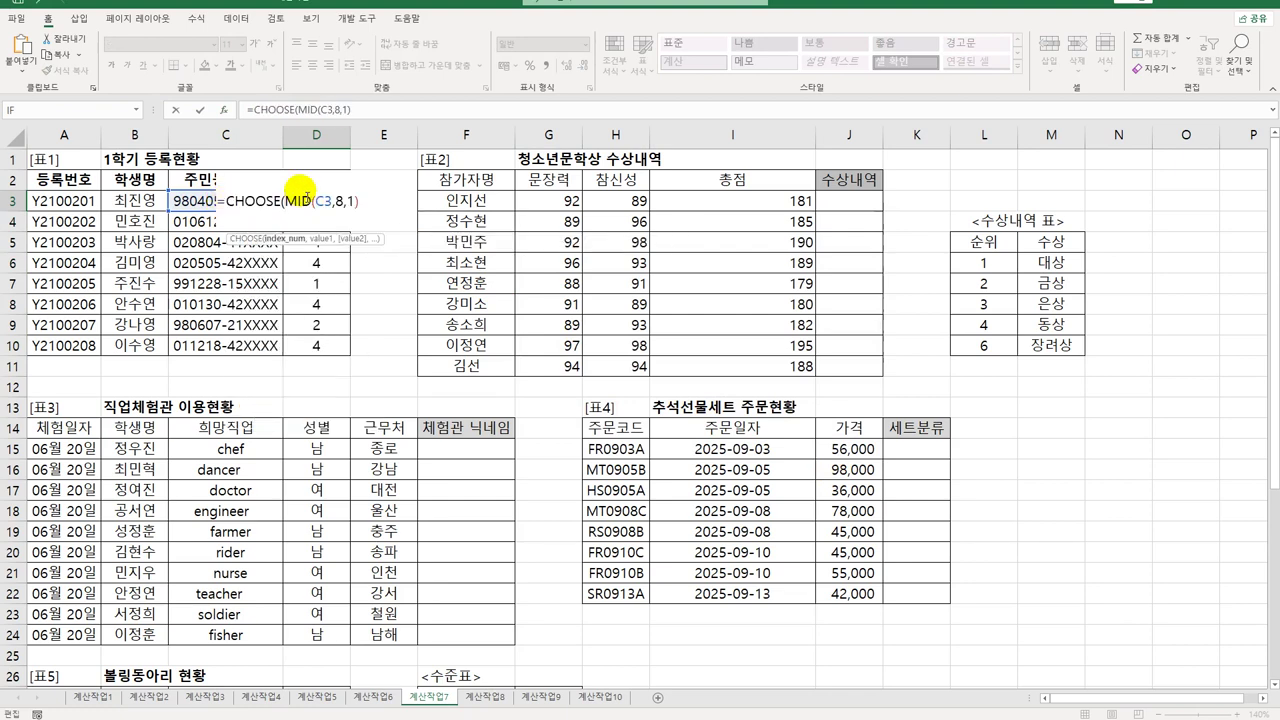
key("End")
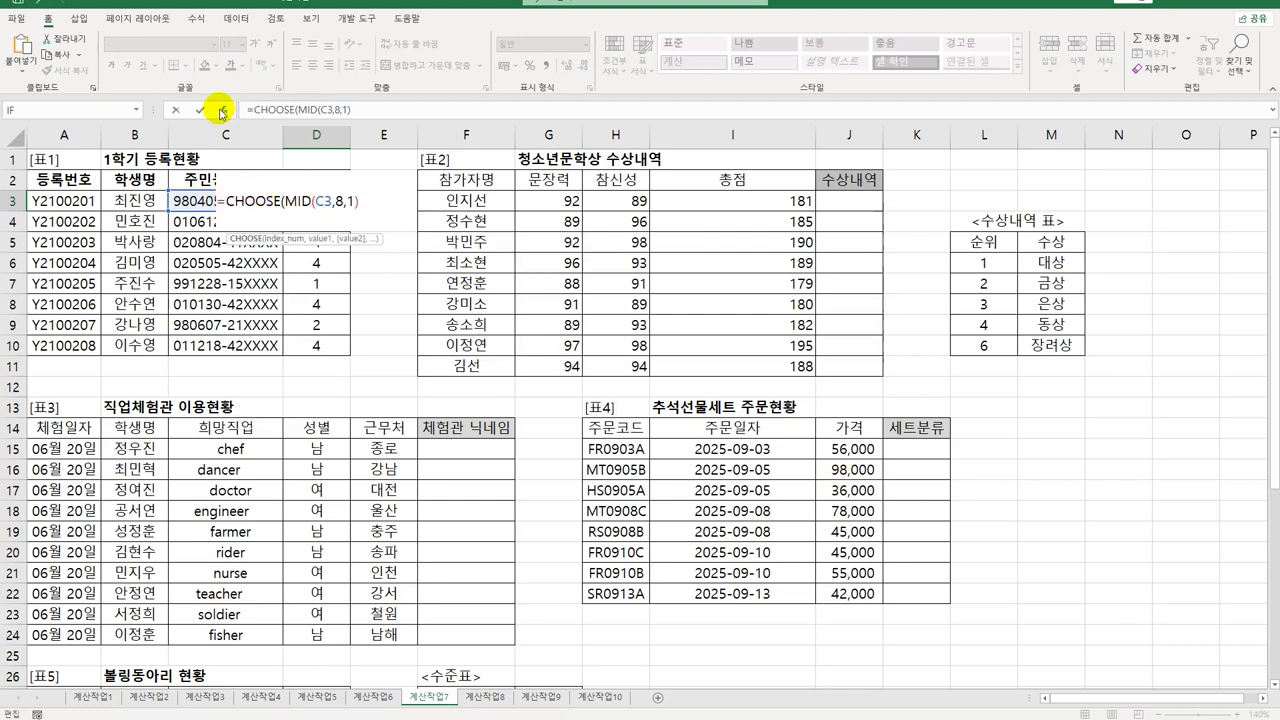
type(")")
key("ctrl+a")
left_click(636, 284)
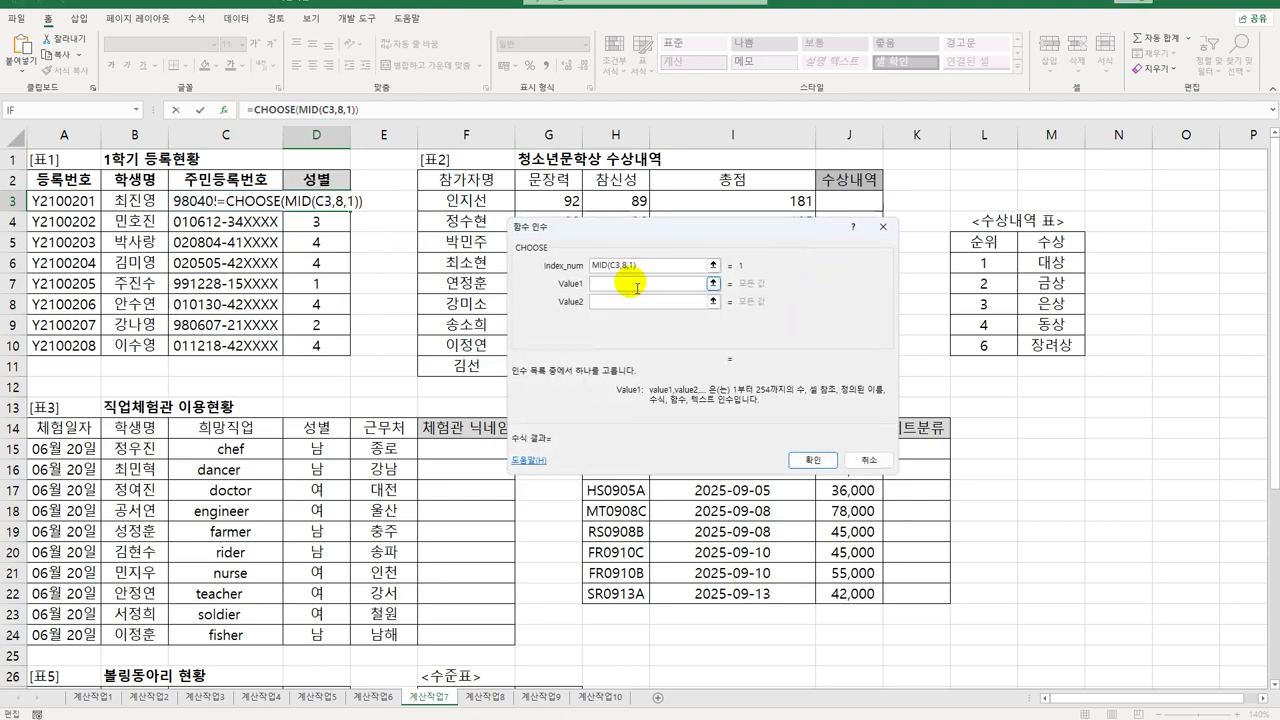
- Set the CHOOSE values to "남", "여", "남", "여" and fill the D3 formula down to D10
type("남")
key("Tab")
type("ㅇㅕ")
key("Tab")
type("남")
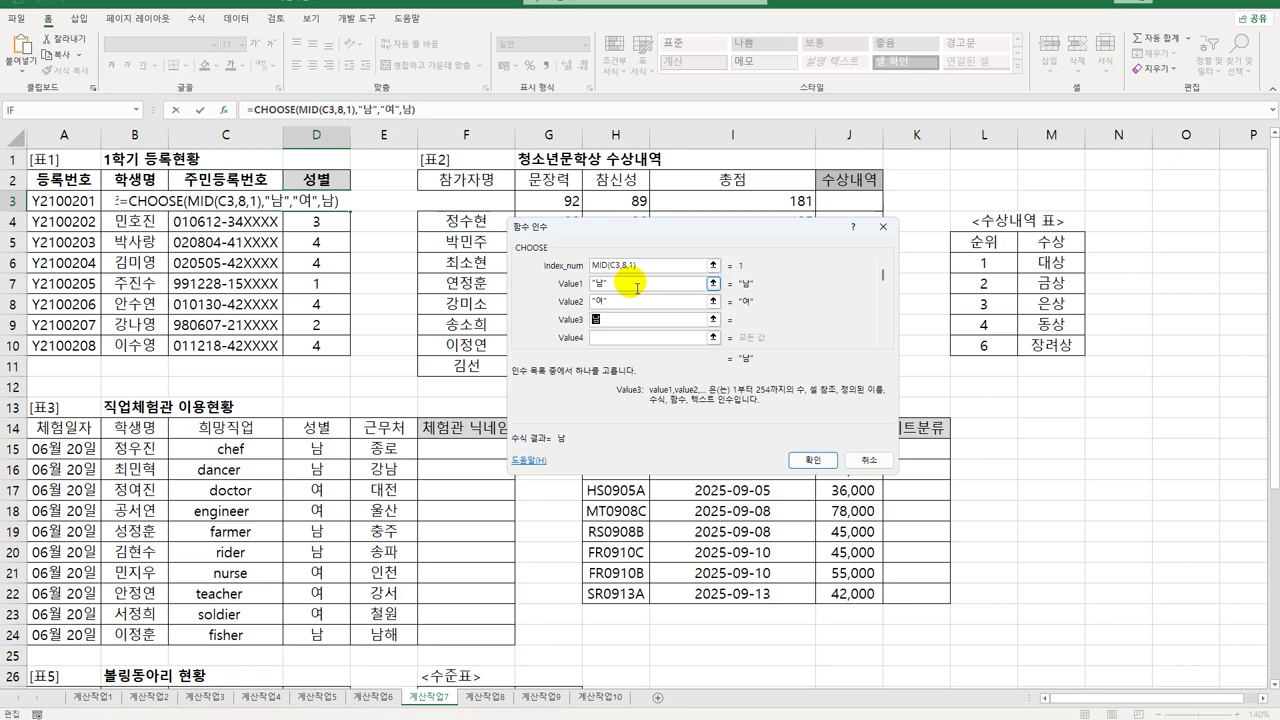
key("Tab")
type("여")
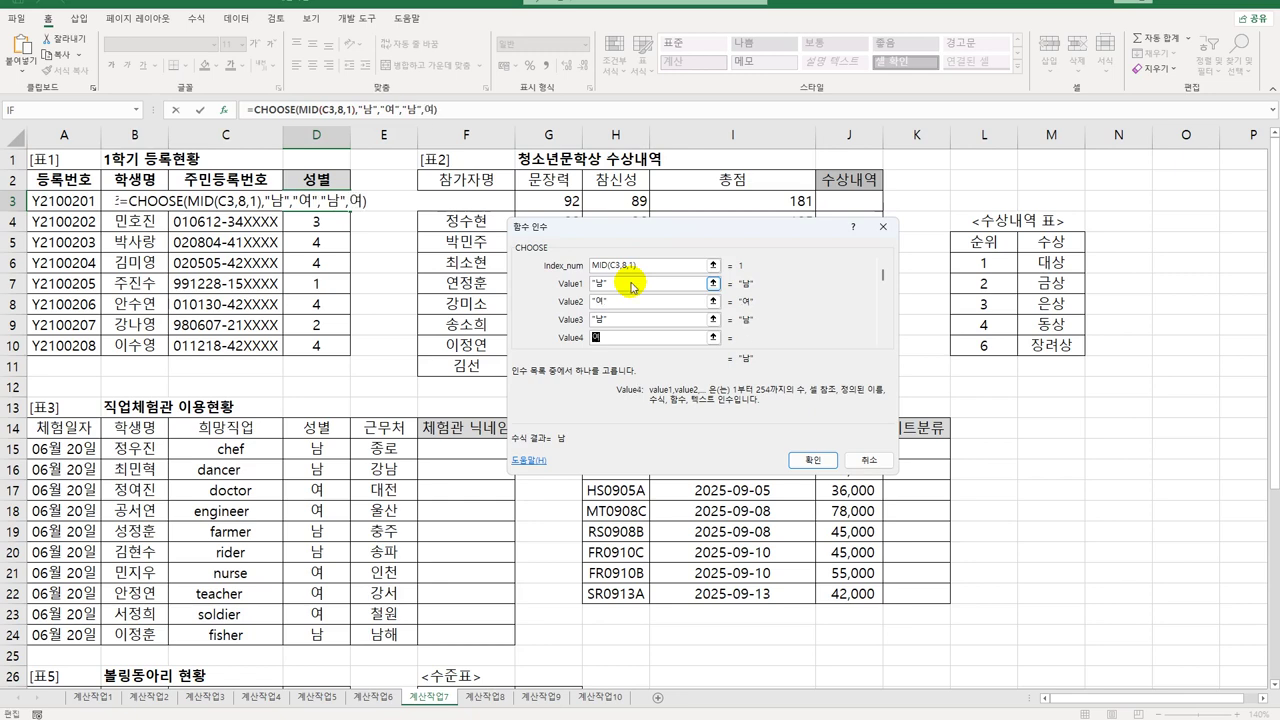
left_click(812, 460)
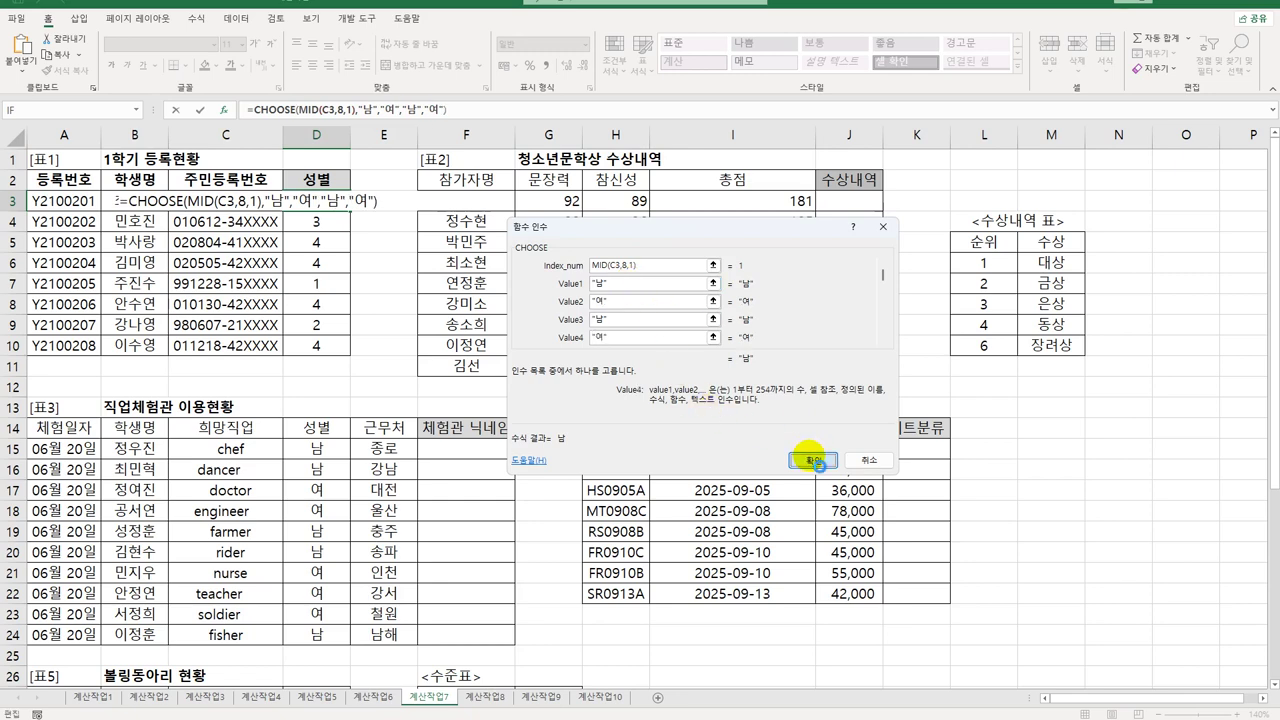
left_click_drag(349, 210, 338, 355)
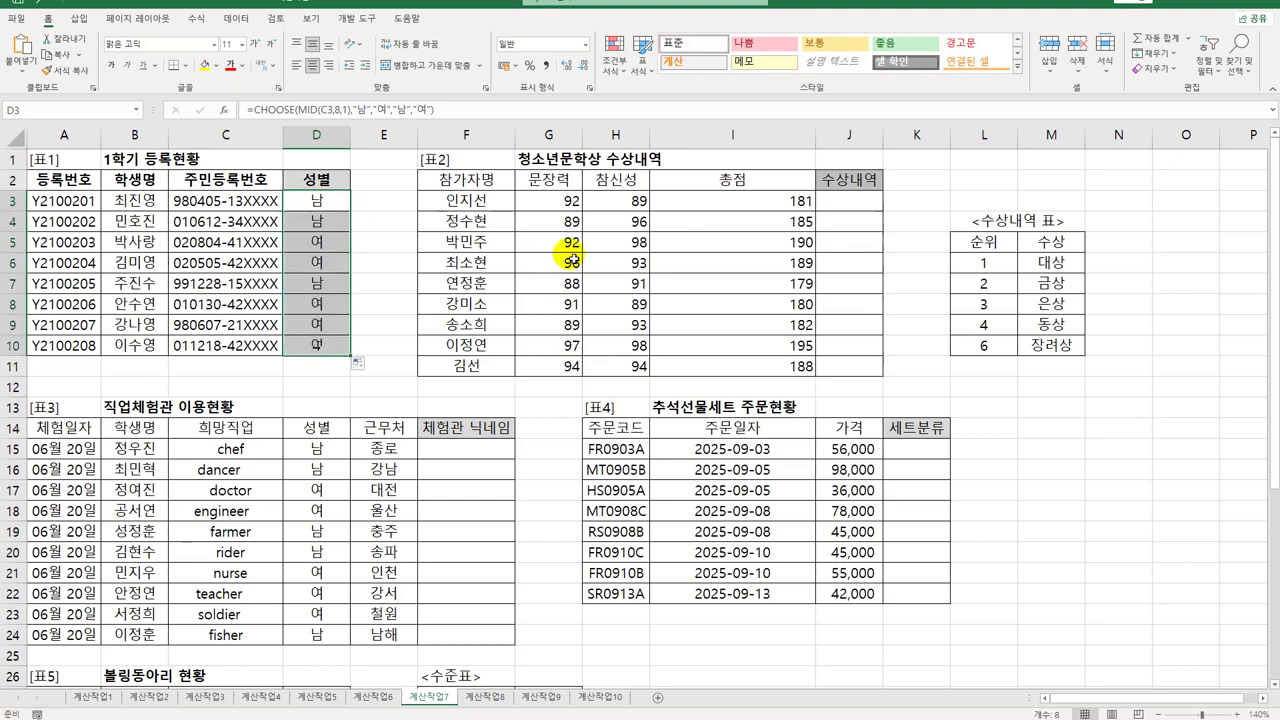
- Start a RANK.EQ formula in J3 of the 수상내역 column with I3 as the number to rank
left_click(877, 207)
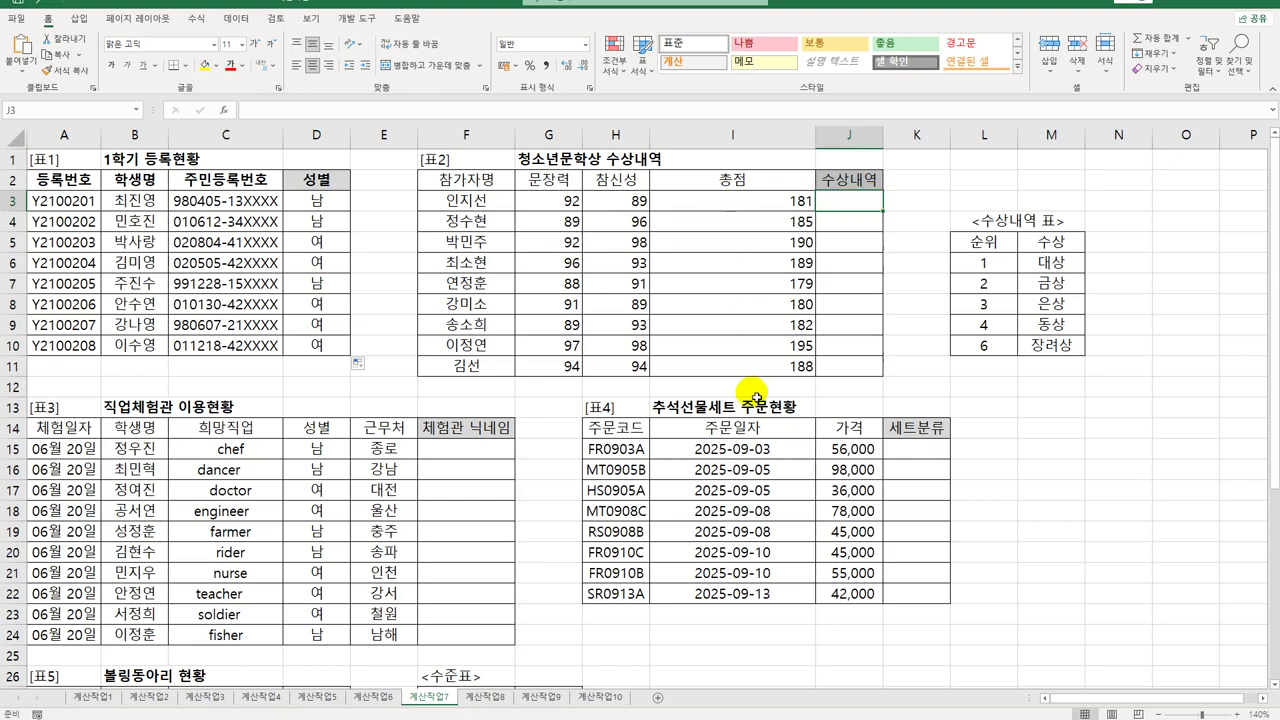
left_click_drag(978, 262, 1047, 353)
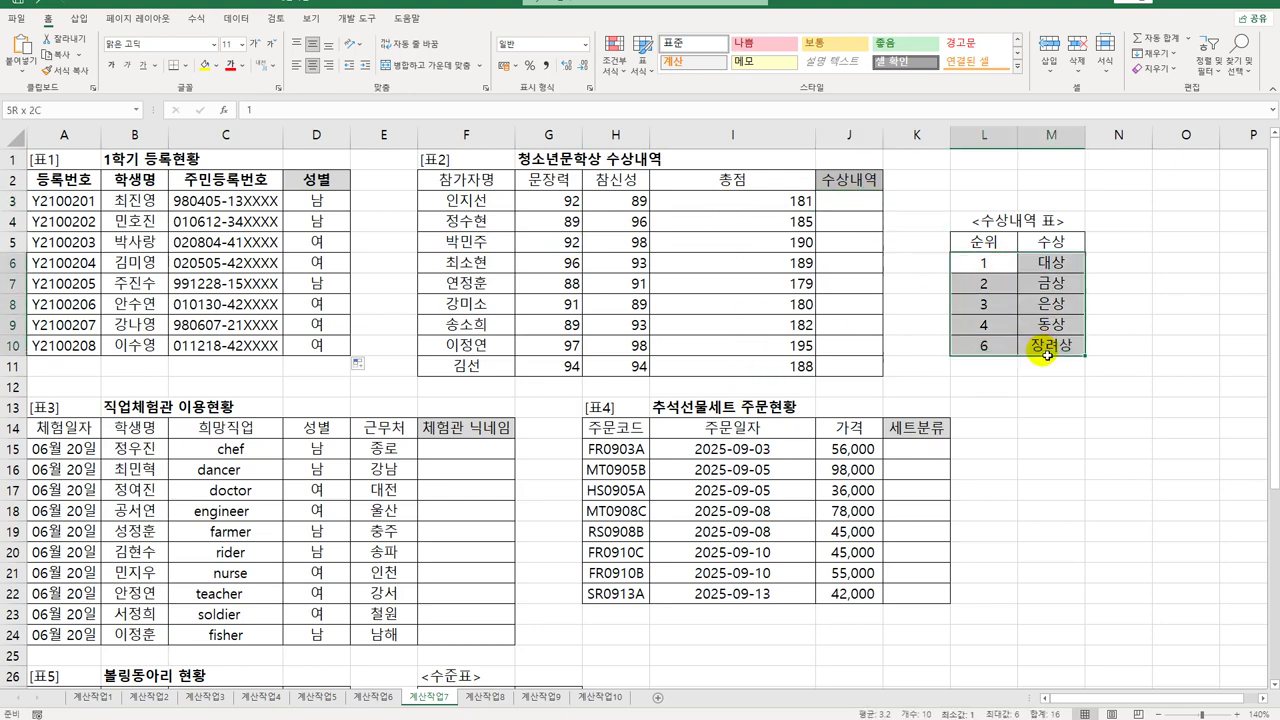
left_click(845, 204)
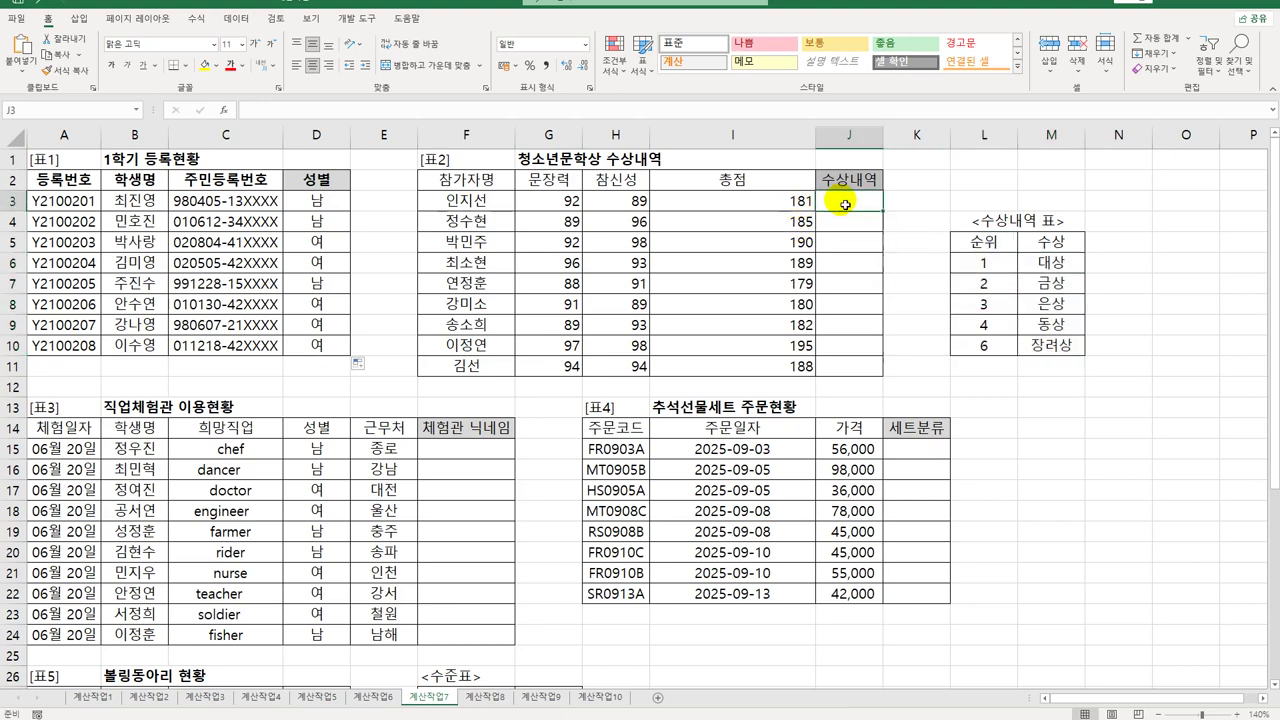
type("=r")
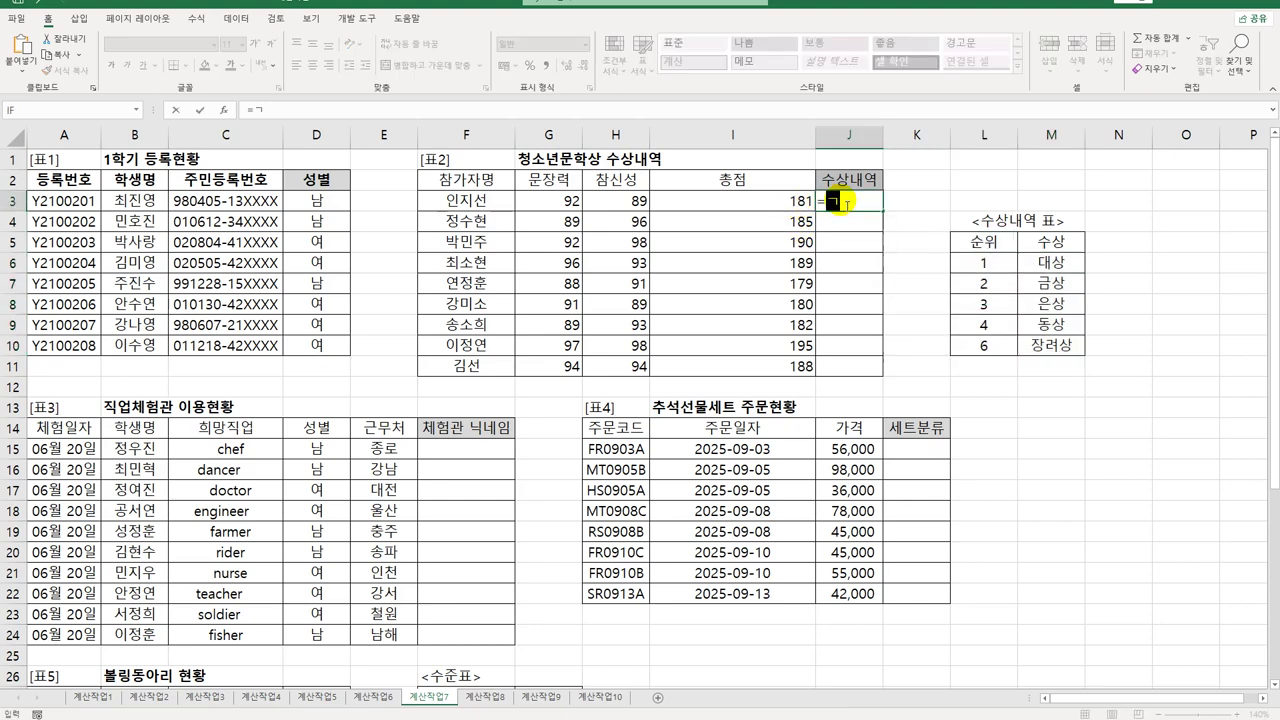
type("ank.")
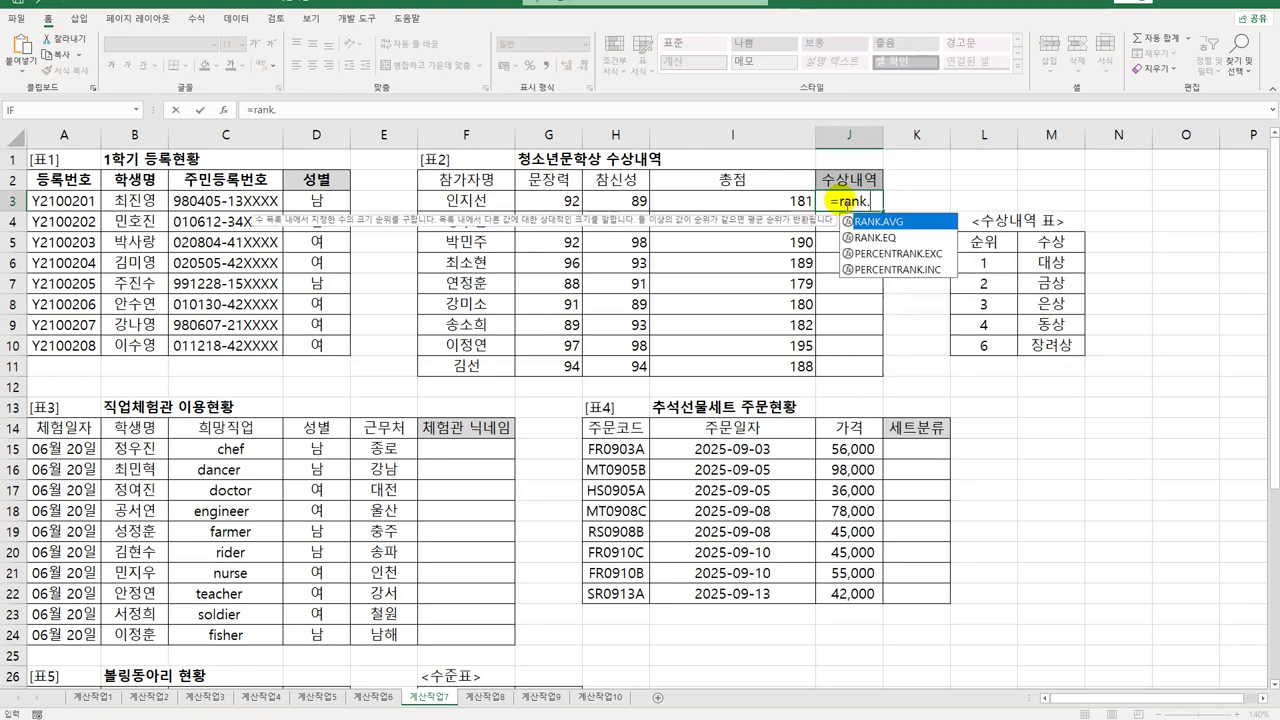
key("Down")
key("Tab")
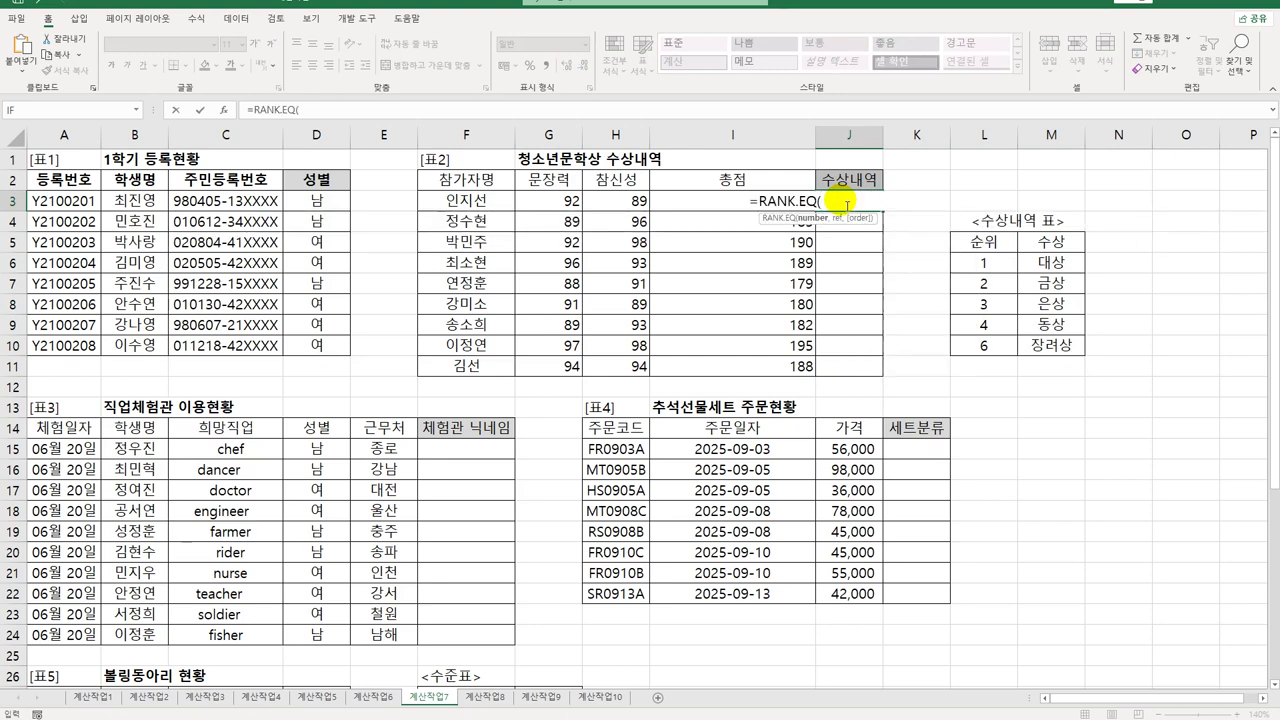
key("Left")
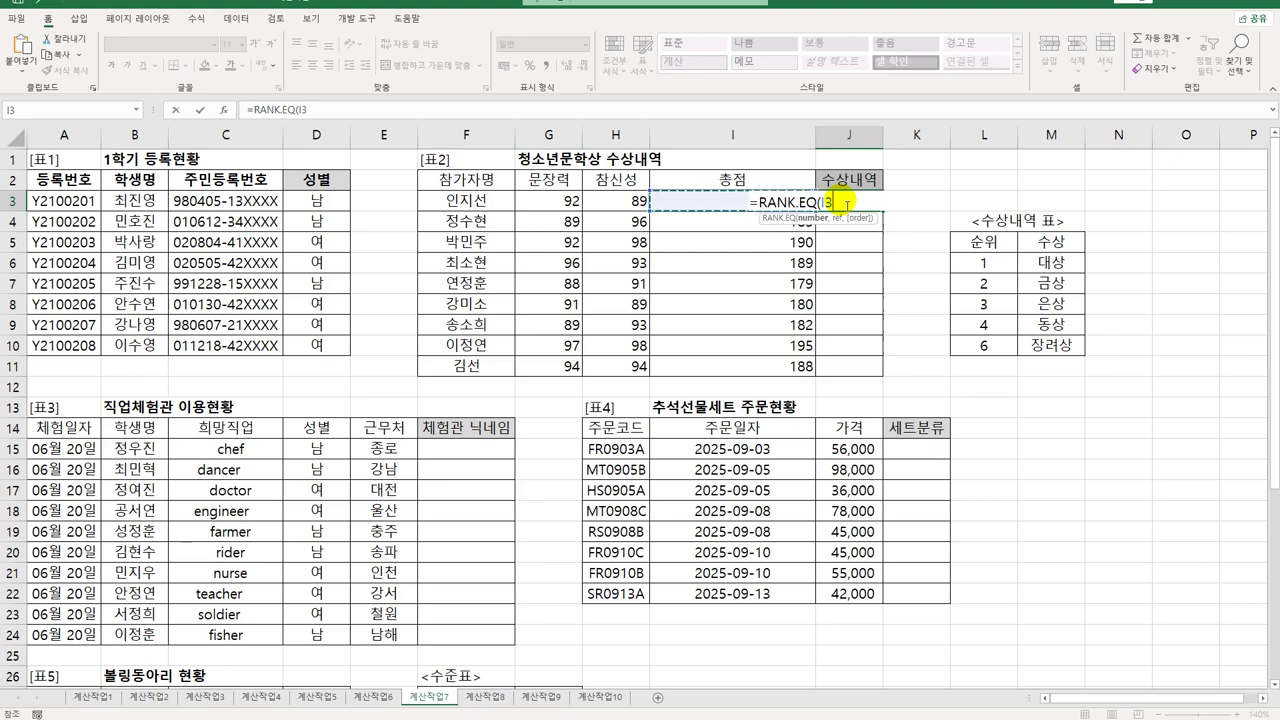
left_click(222, 109)
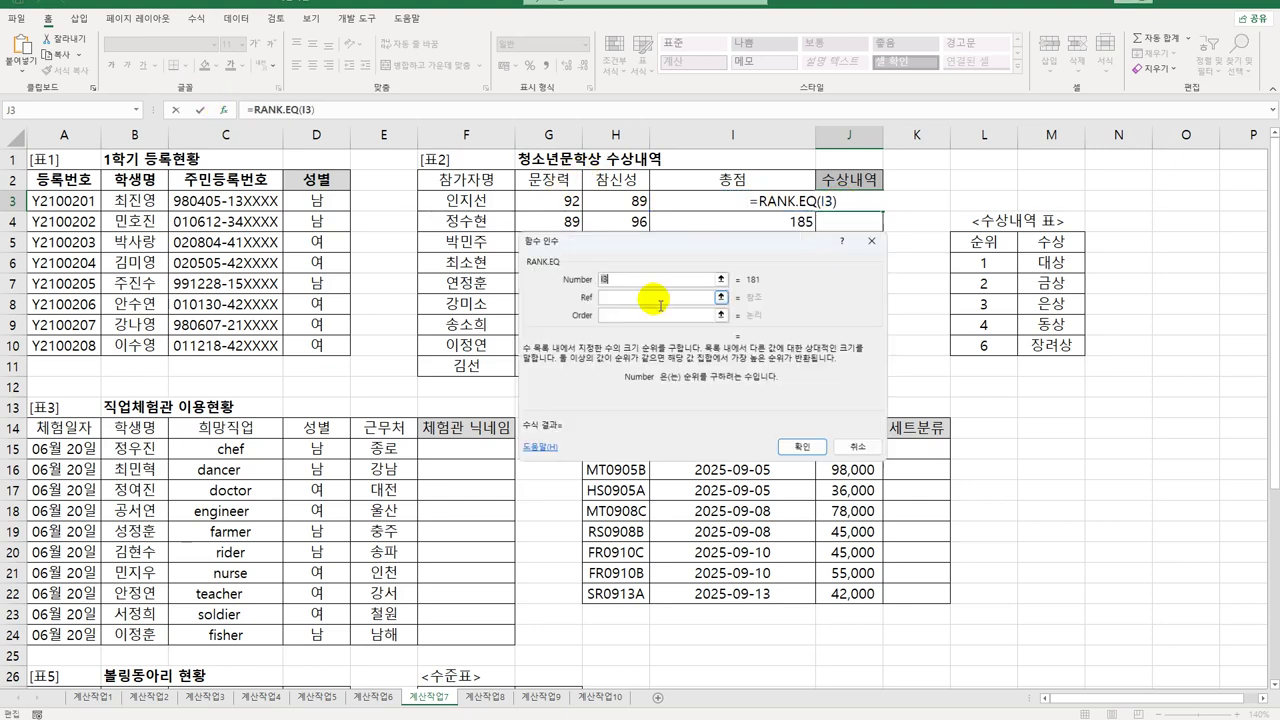
left_click_drag(665, 243, 830, 350)
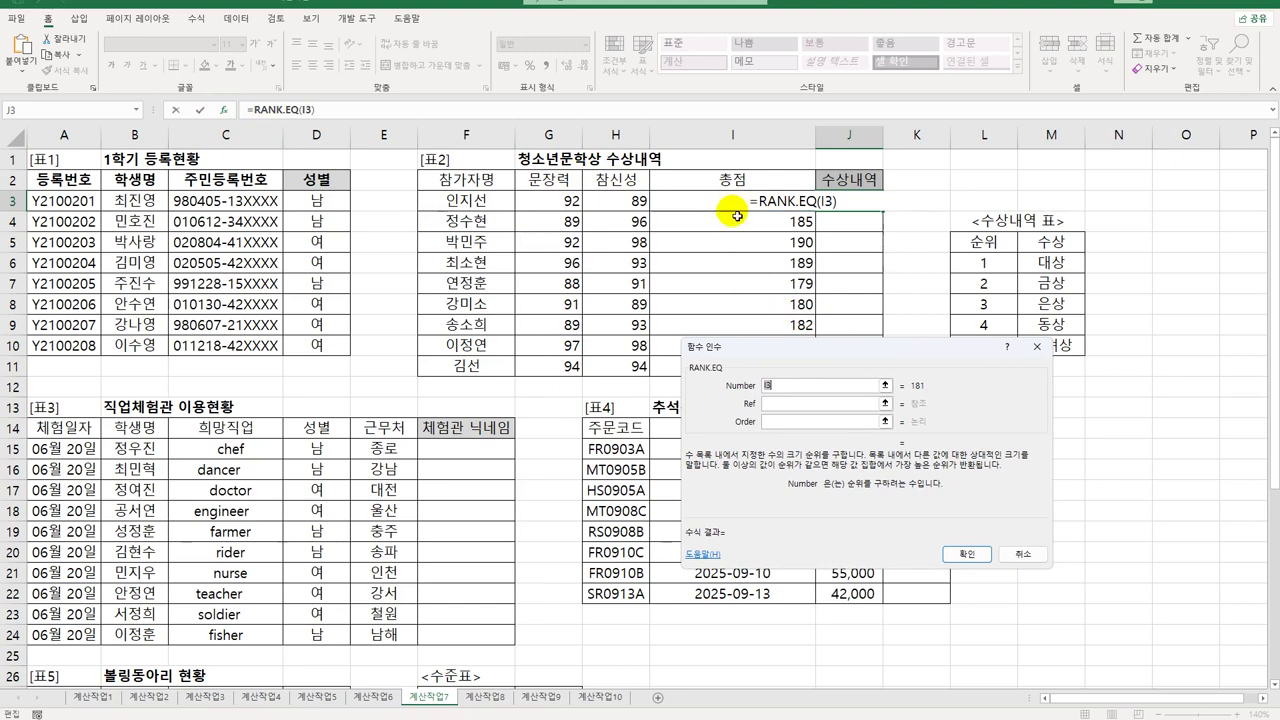
left_click(705, 205)
- Set the RANK.EQ reference to the absolute range $I$3:$I$11, leave the order empty, and fill J3 down to J11
left_click(773, 410)
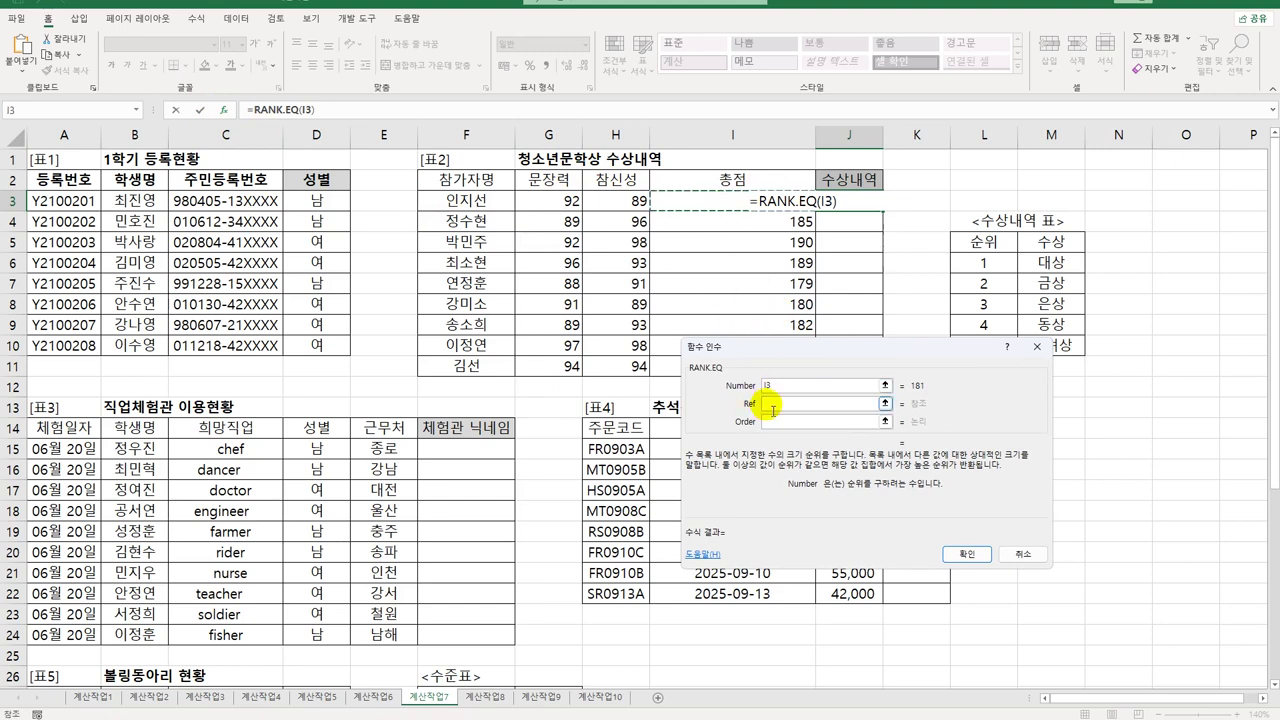
left_click_drag(715, 200, 718, 371)
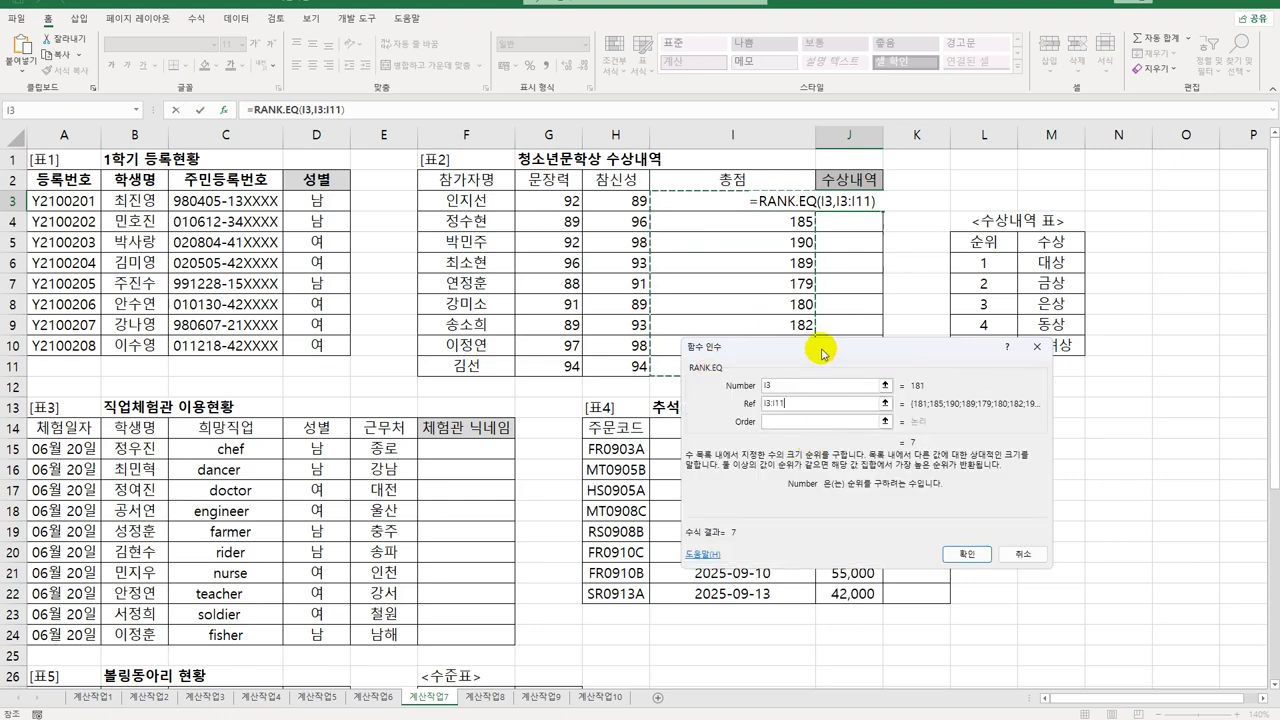
left_click_drag(822, 352, 990, 288)
left_click(945, 358)
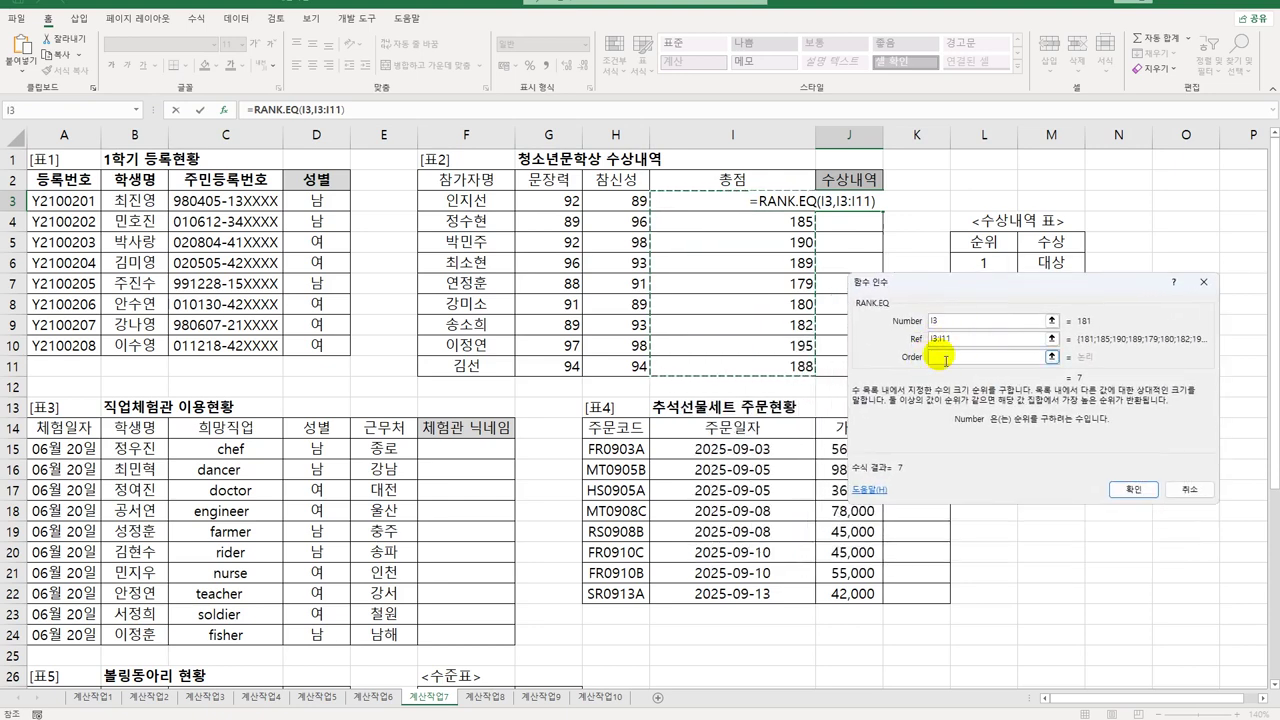
key("F4")
left_click(950, 357)
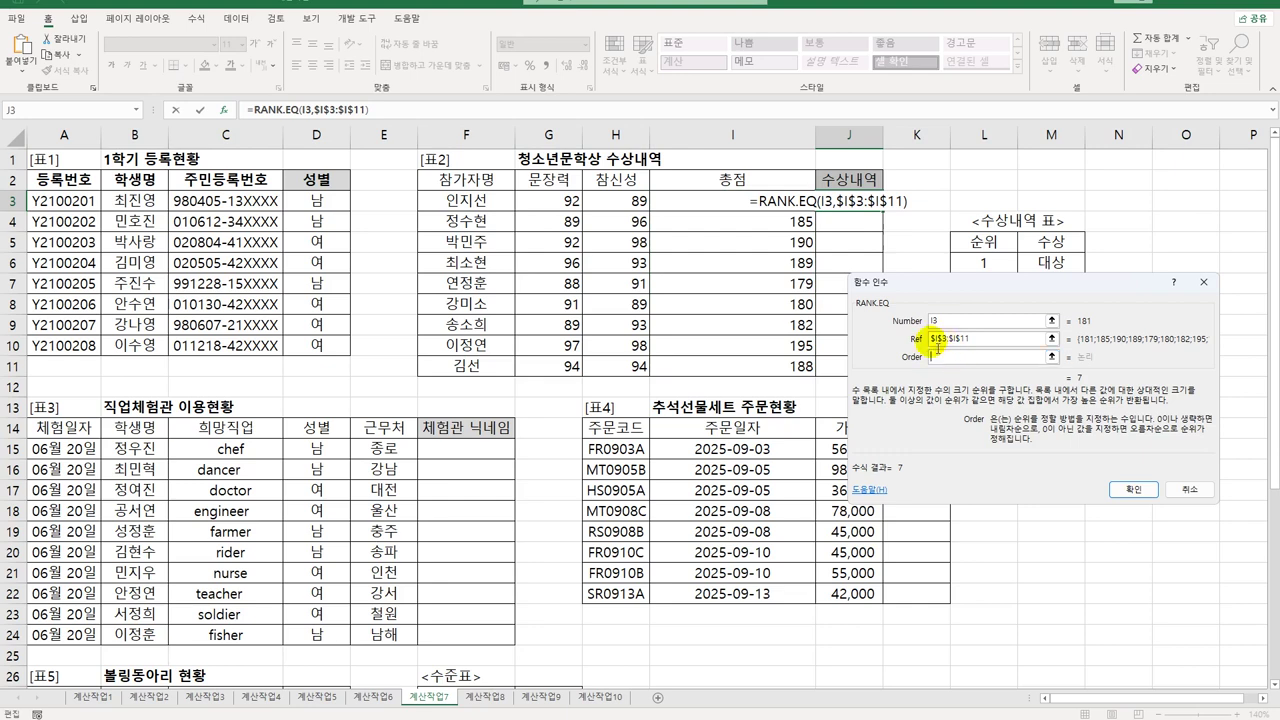
left_click(1136, 490)
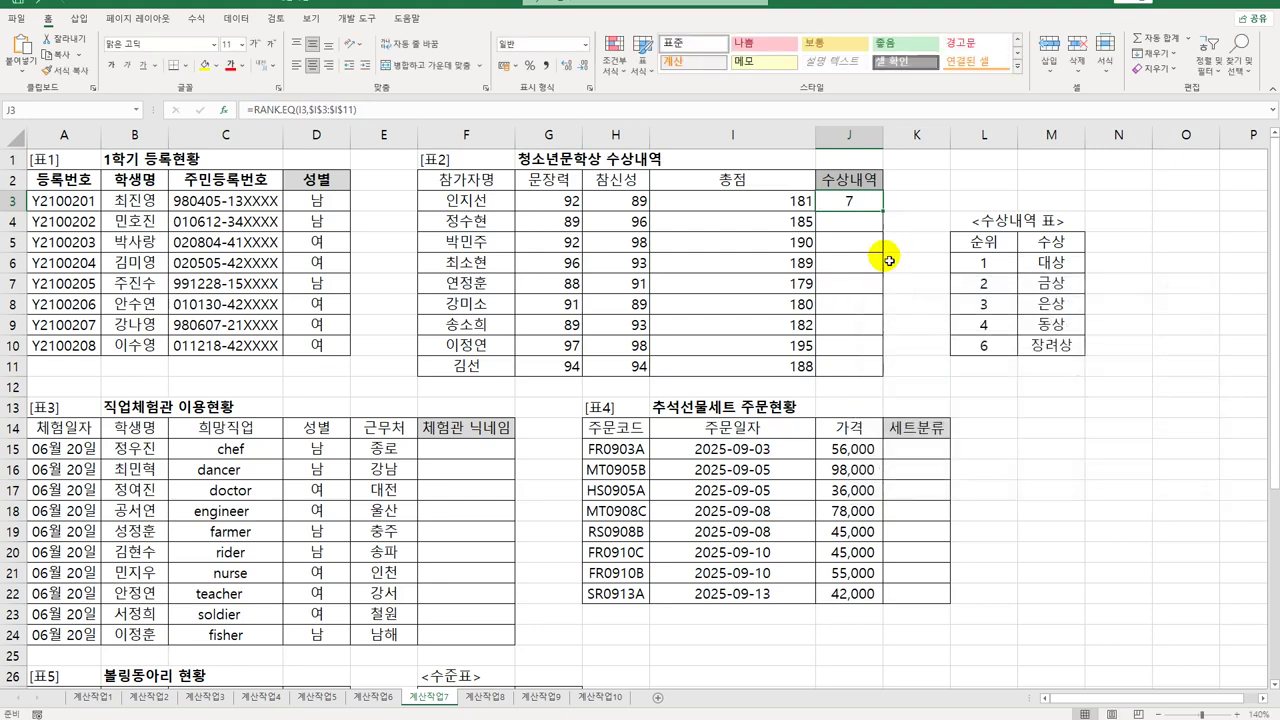
left_click_drag(883, 211, 866, 374)
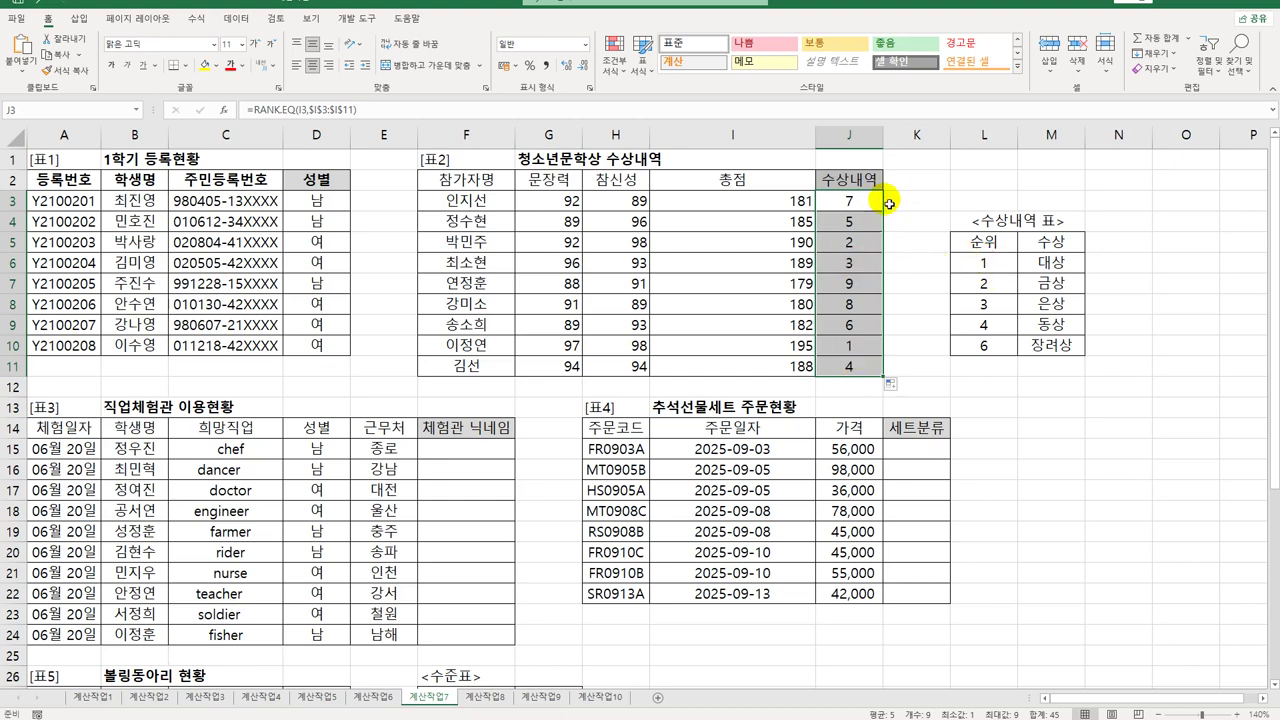
- Wrap the RANK.EQ formula in J3 in a VLOOKUP function, using the rank as the lookup value
left_click_drag(982, 265, 975, 347)
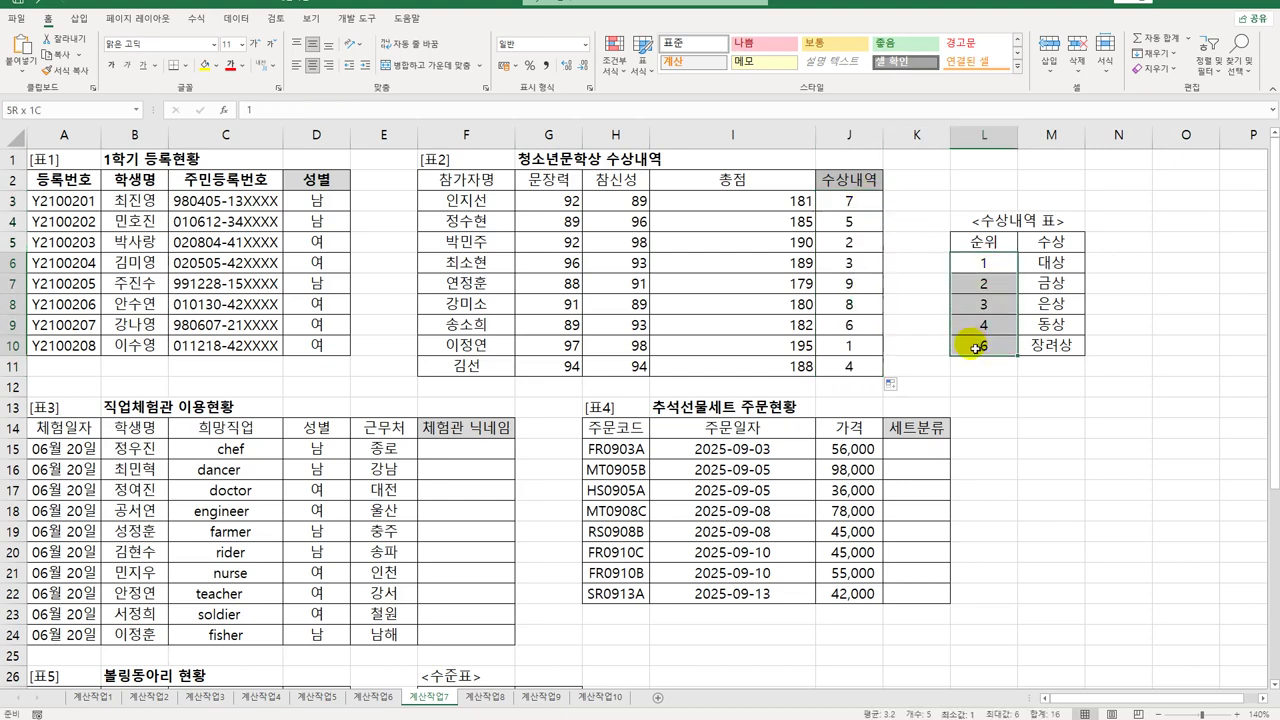
left_click_drag(1050, 262, 1053, 350)
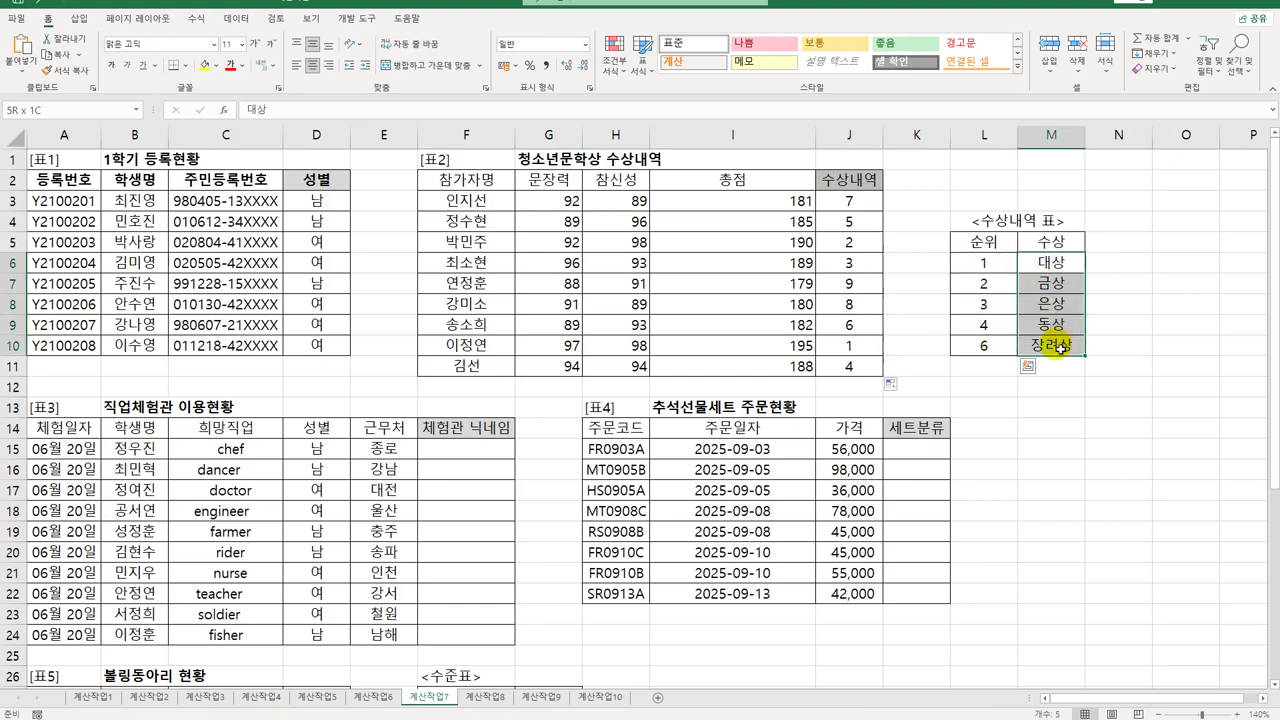
left_click(867, 211)
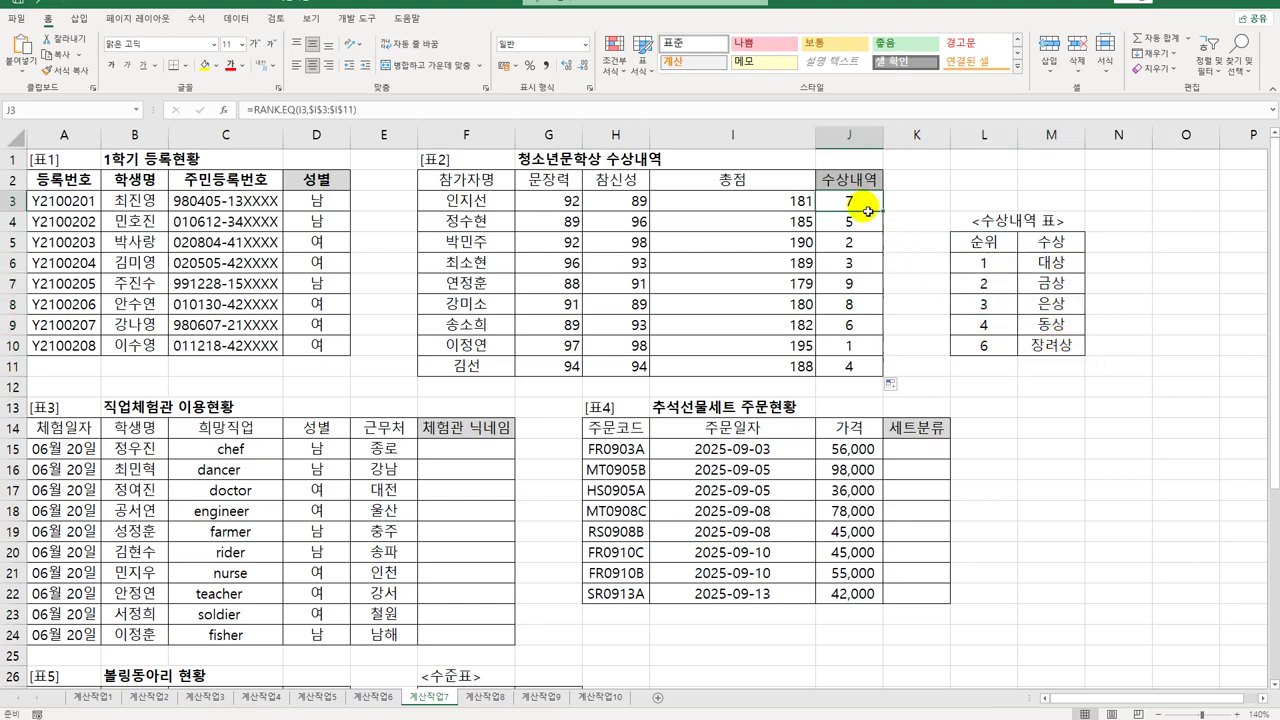
double_click(866, 211)
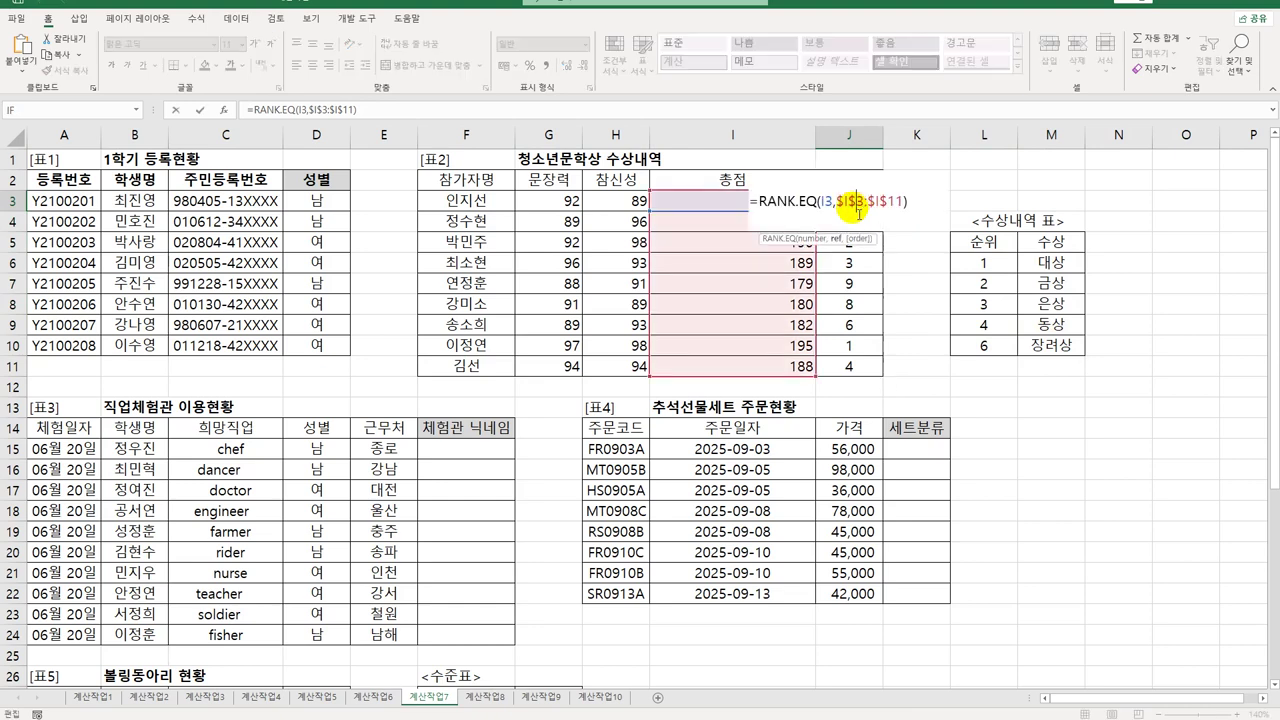
left_click(758, 202)
type("v")
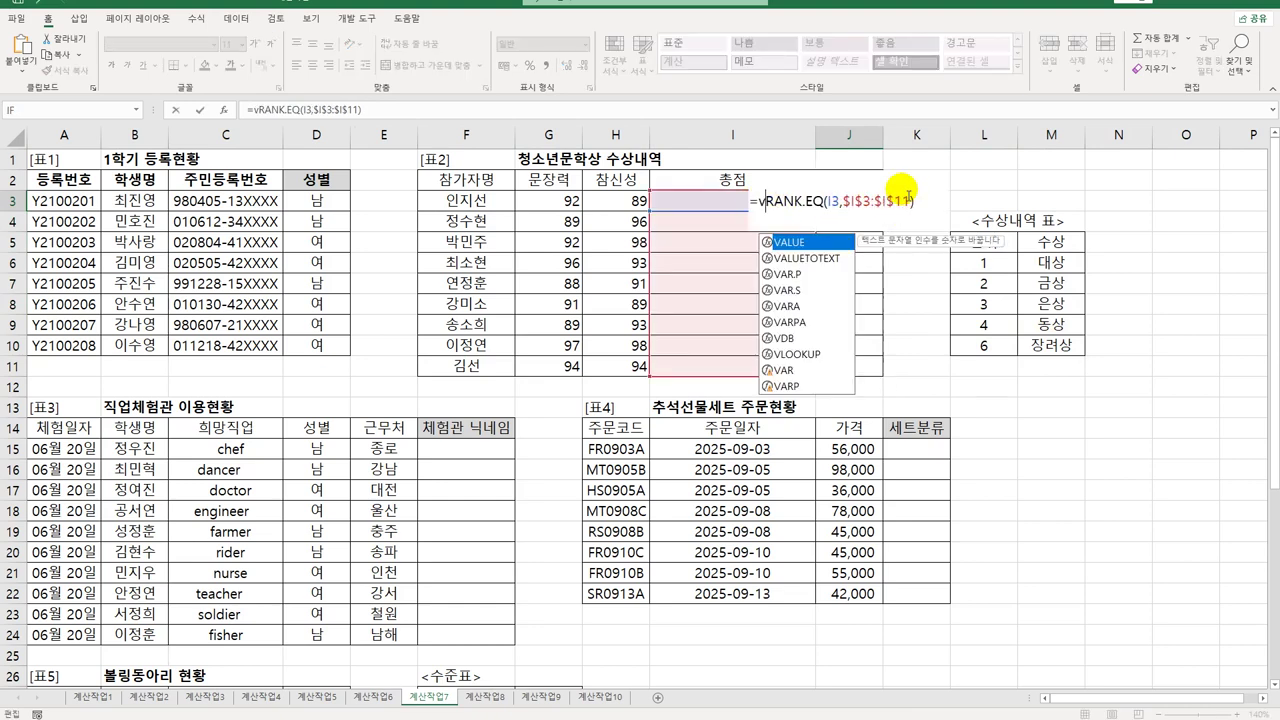
type("l")
key("Tab")
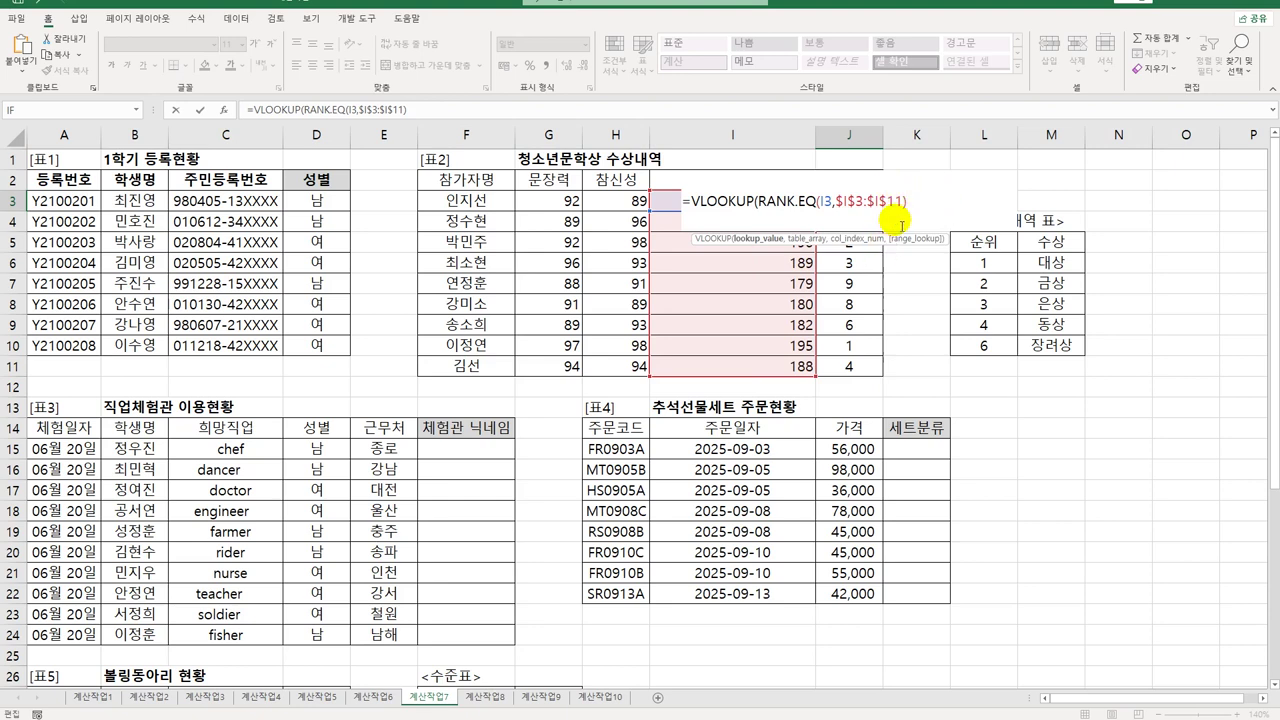
- Set the VLOOKUP table to $L$6:$M$10, column index 2 and TRUE matching, and fill J3 down to J11
type(",")
left_click_drag(988, 262, 1040, 340)
key("F4")
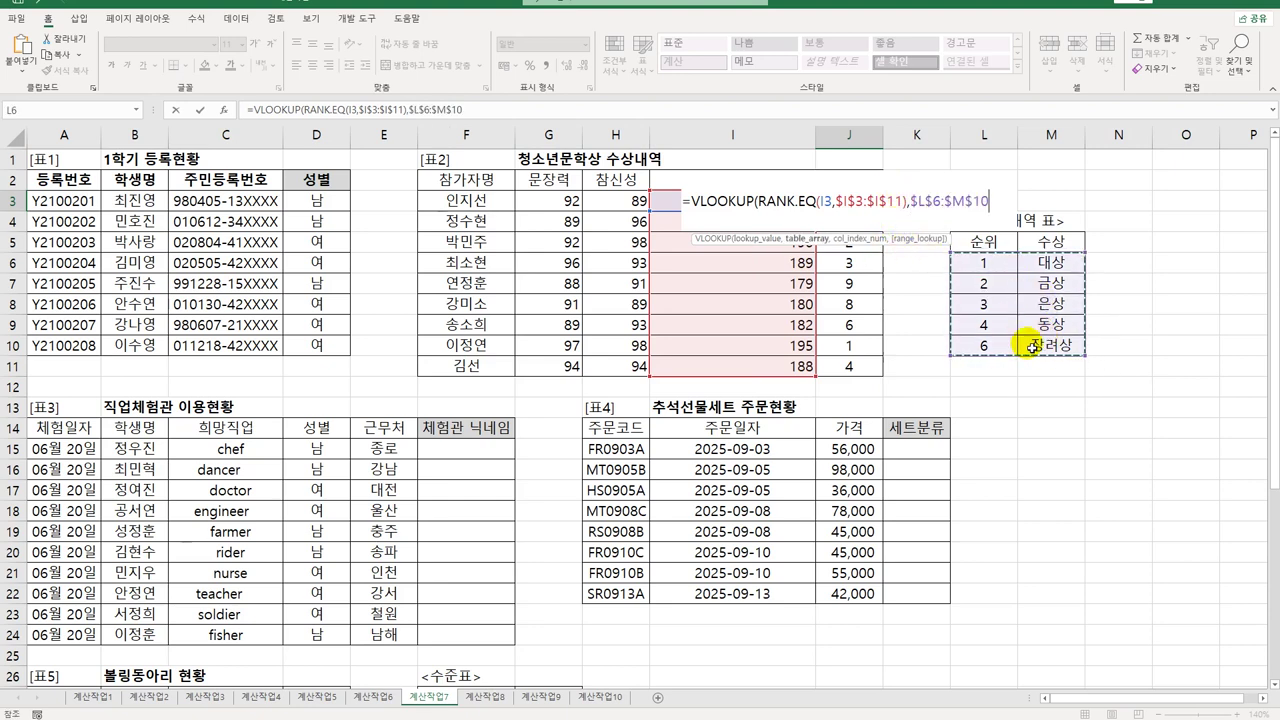
type(",2")
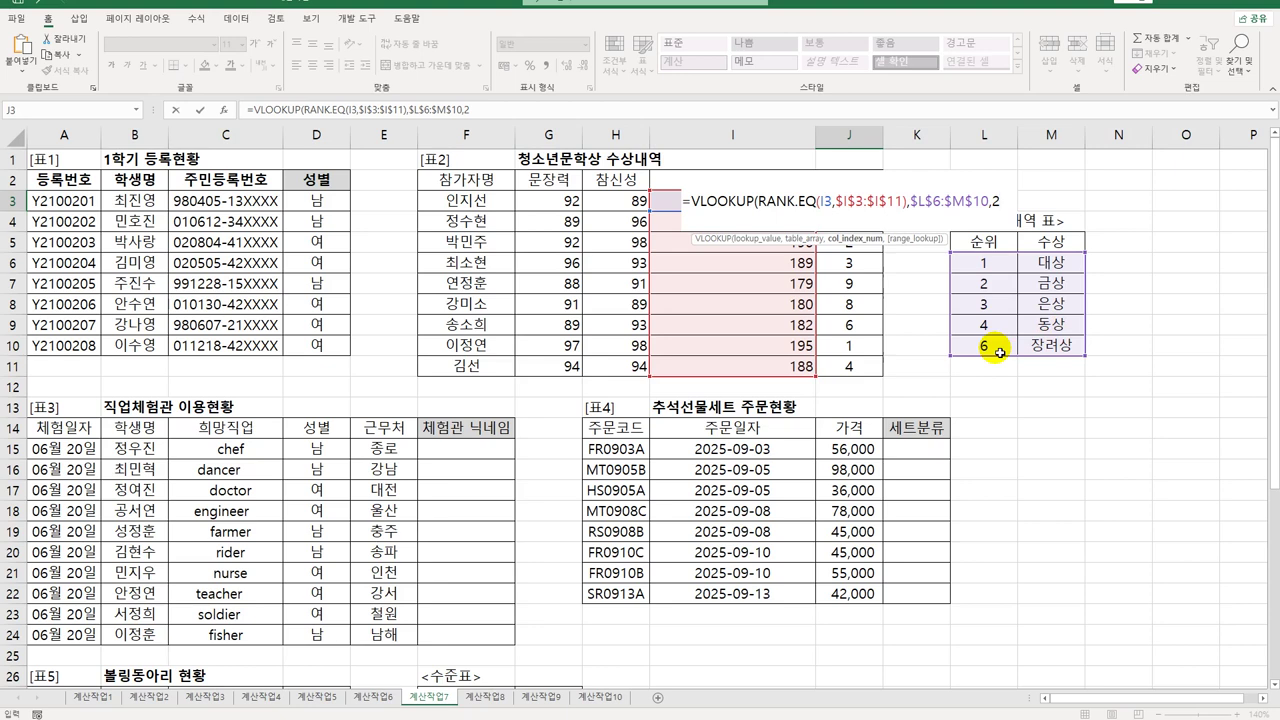
type(",")
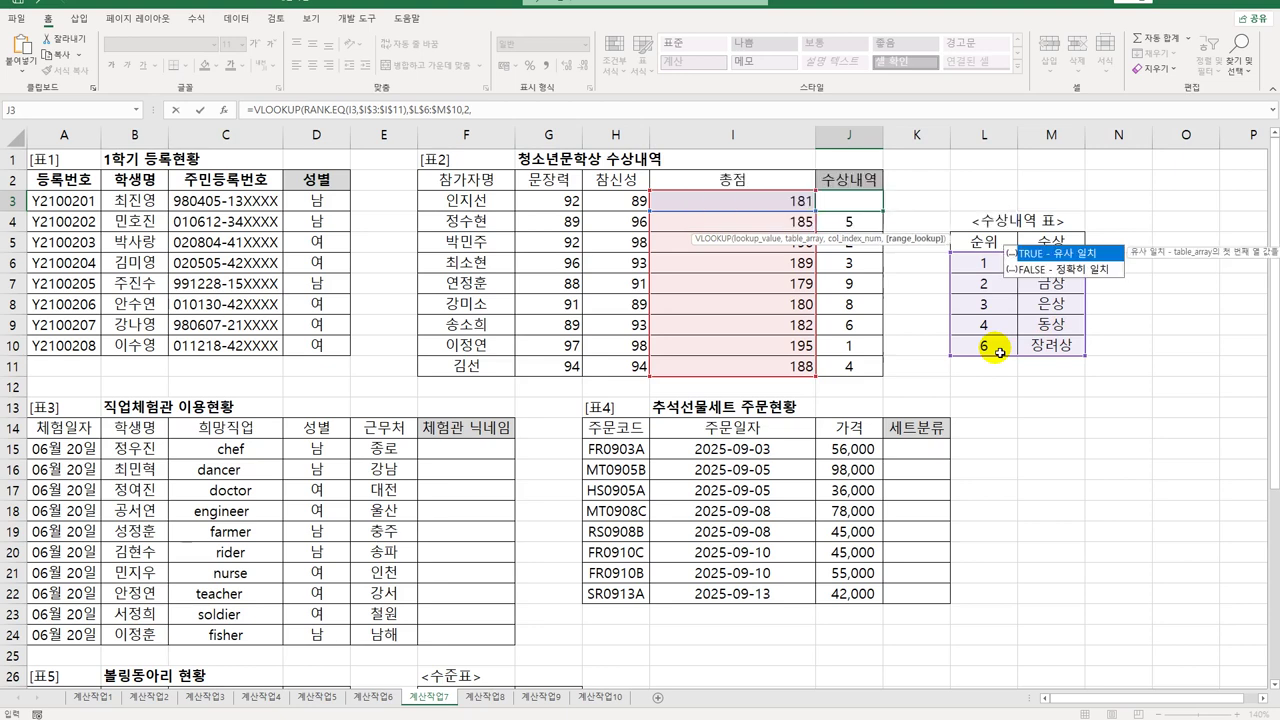
key("Tab")
key("ctrl+Return")
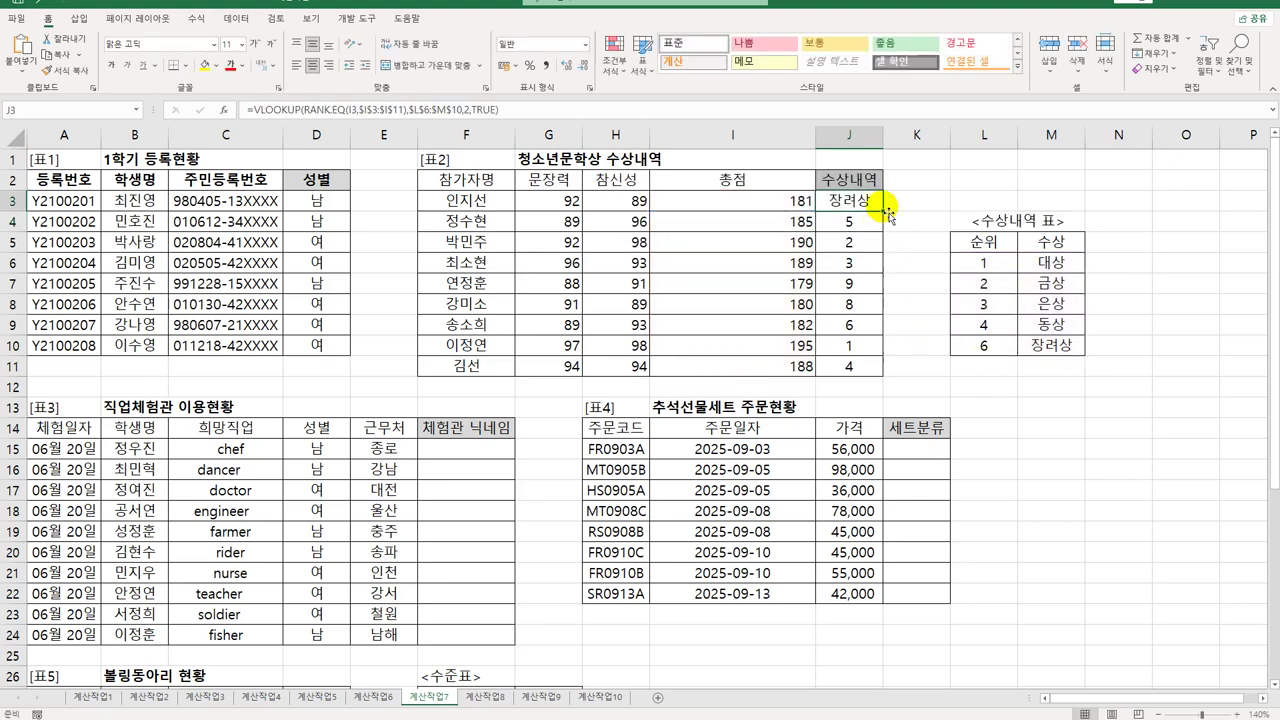
left_click_drag(884, 211, 888, 377)
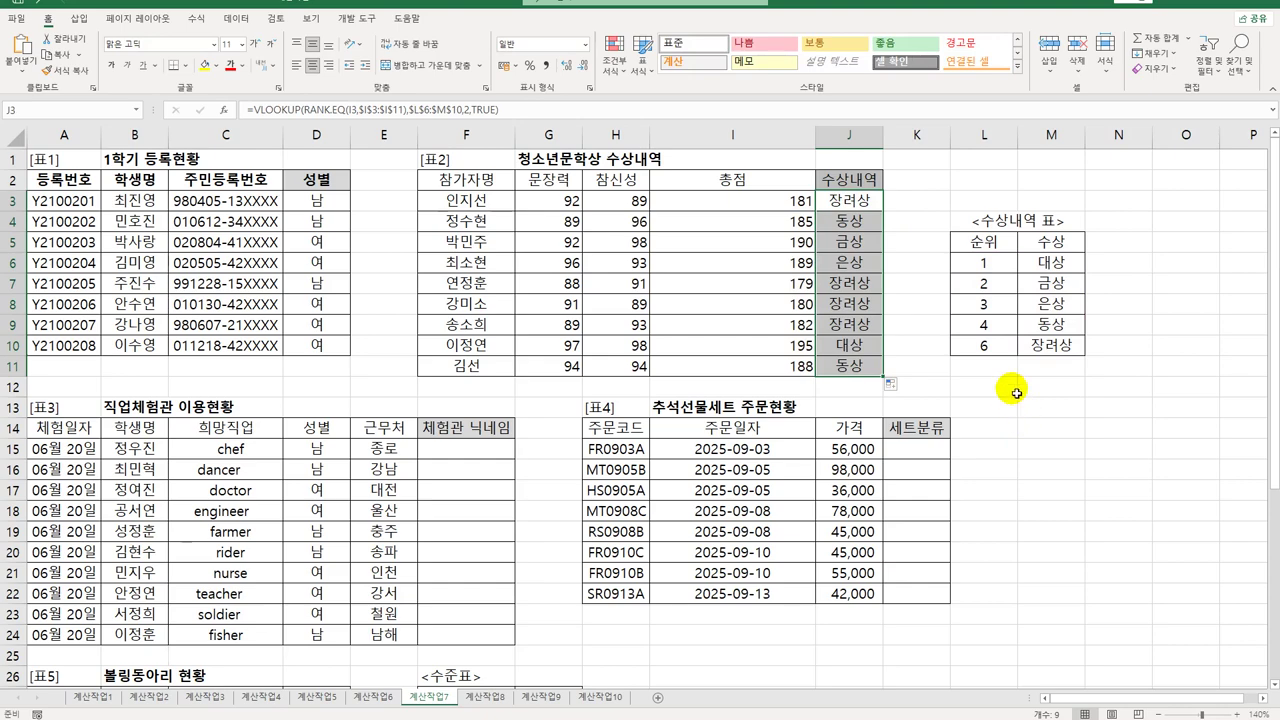
- Start the 체험관 닉네임 formula in F15 with the workplace cell E15 and the & operator
left_click(470, 449)
scroll(480, 454, "down", 3)
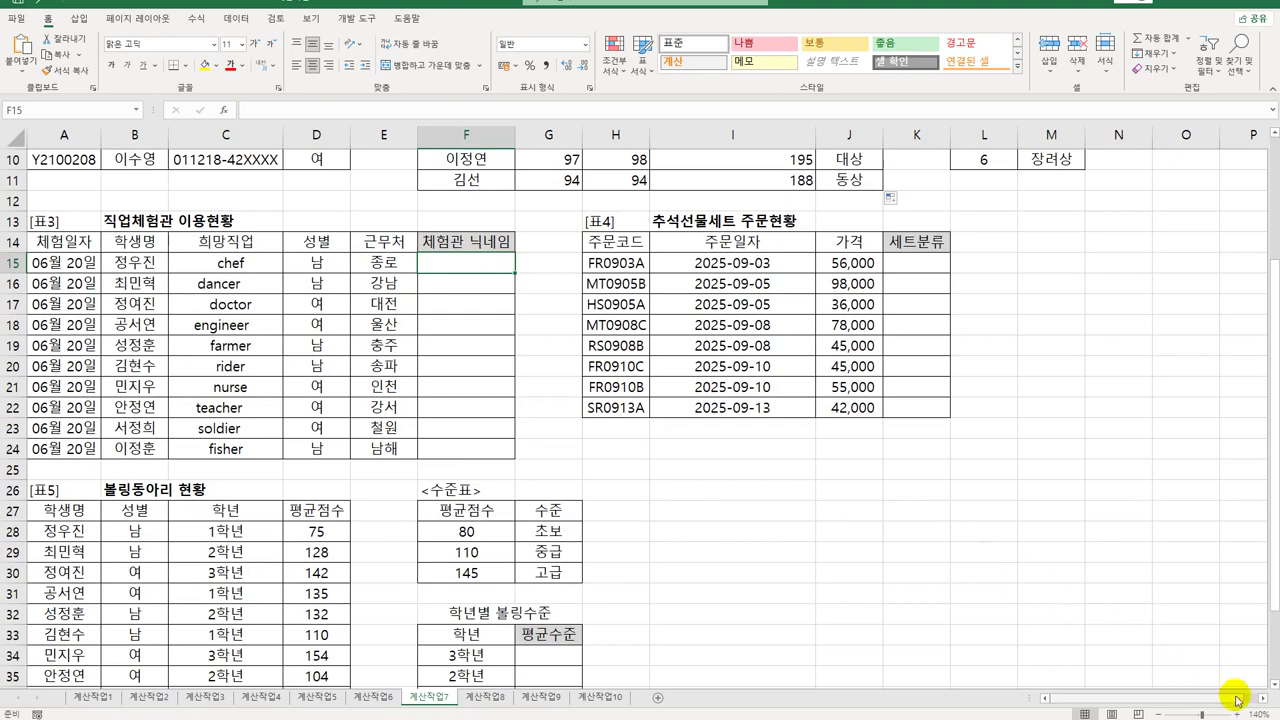
left_click(1274, 687)
left_click(1274, 687)
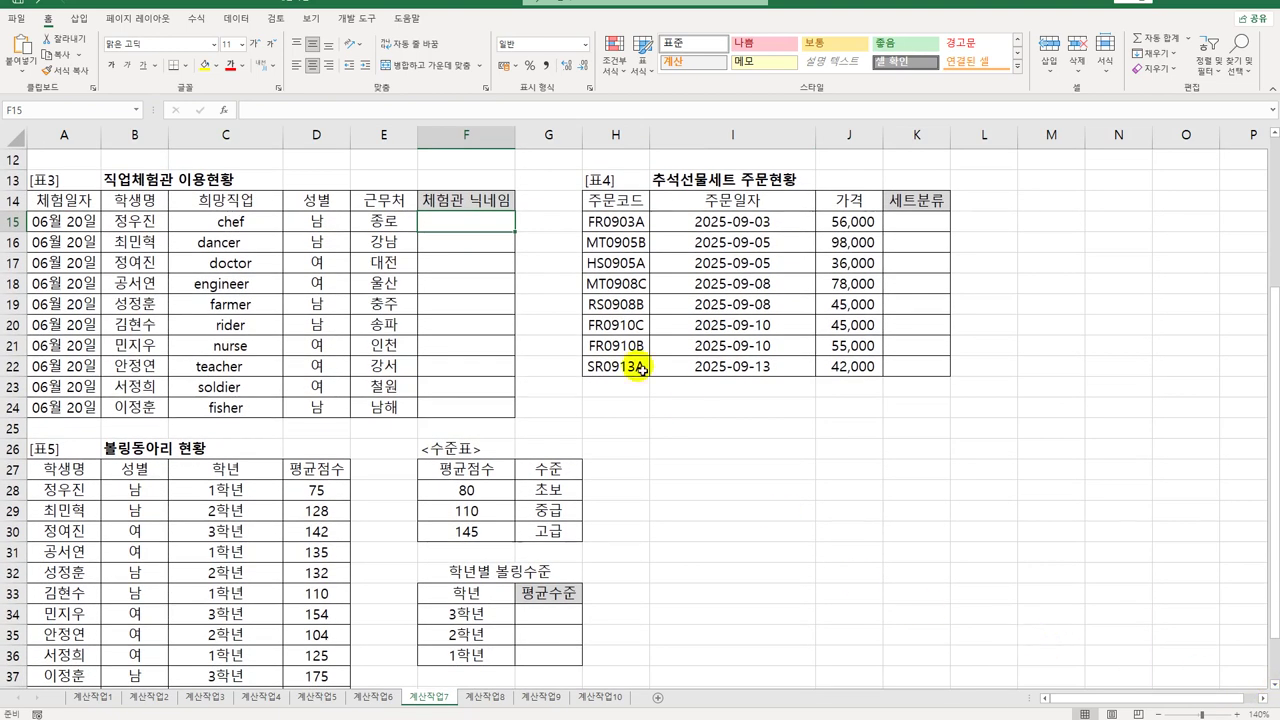
left_click(376, 205)
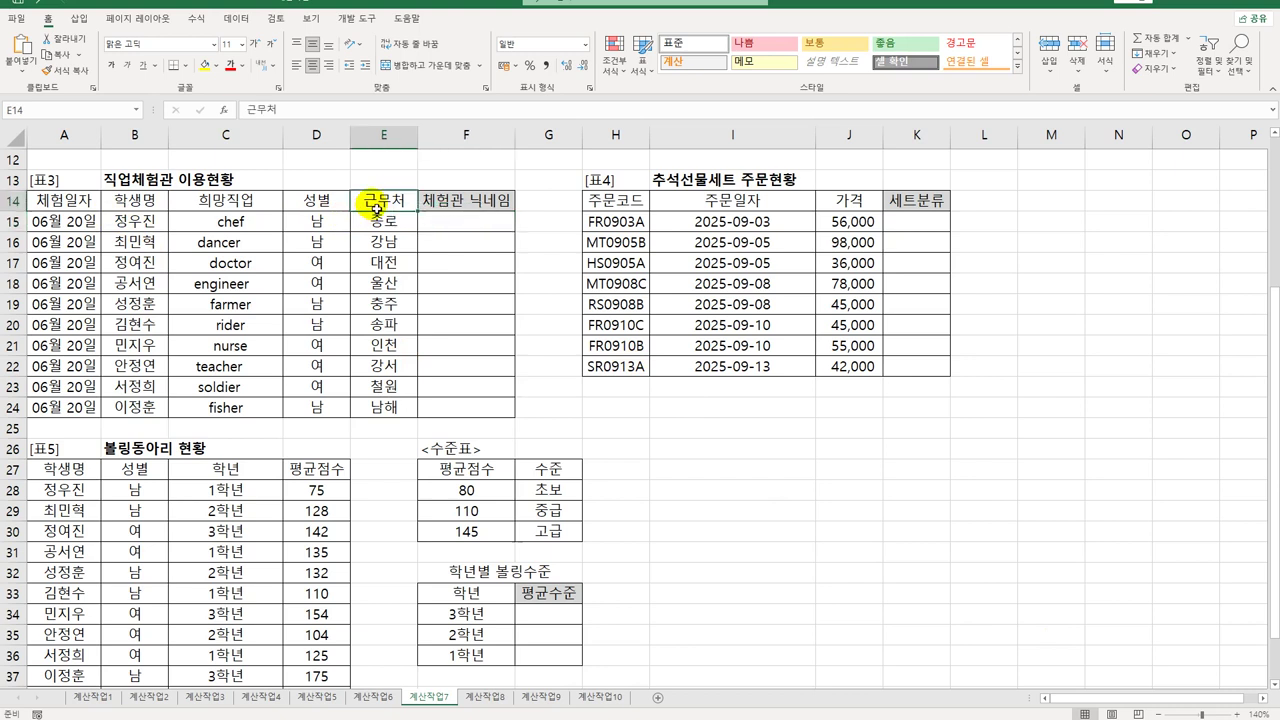
left_click(238, 206)
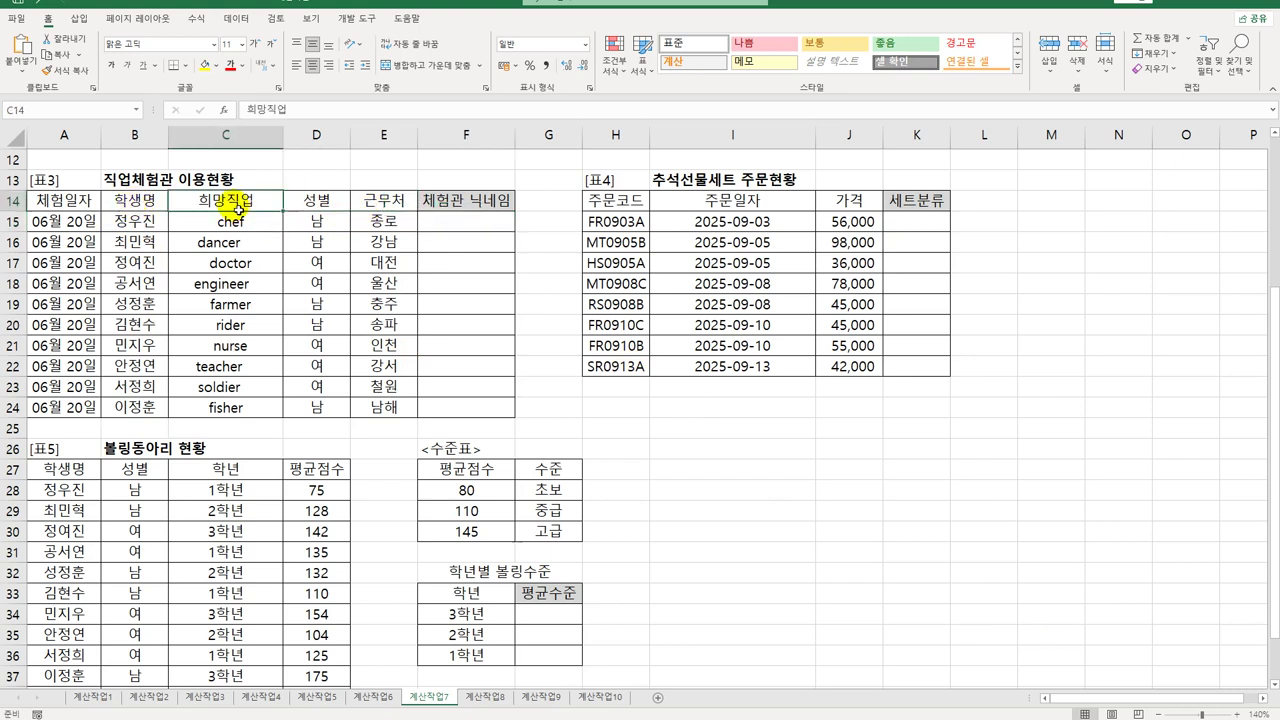
left_click(455, 228)
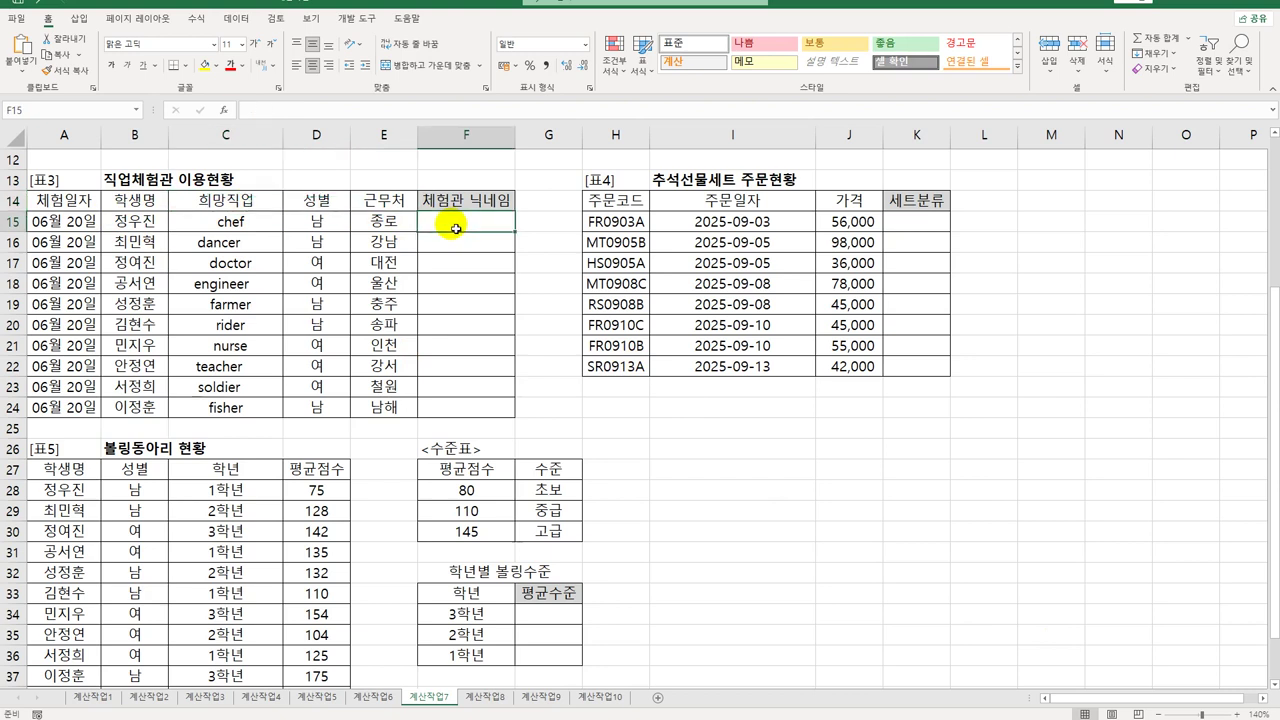
left_click_drag(455, 228, 478, 408)
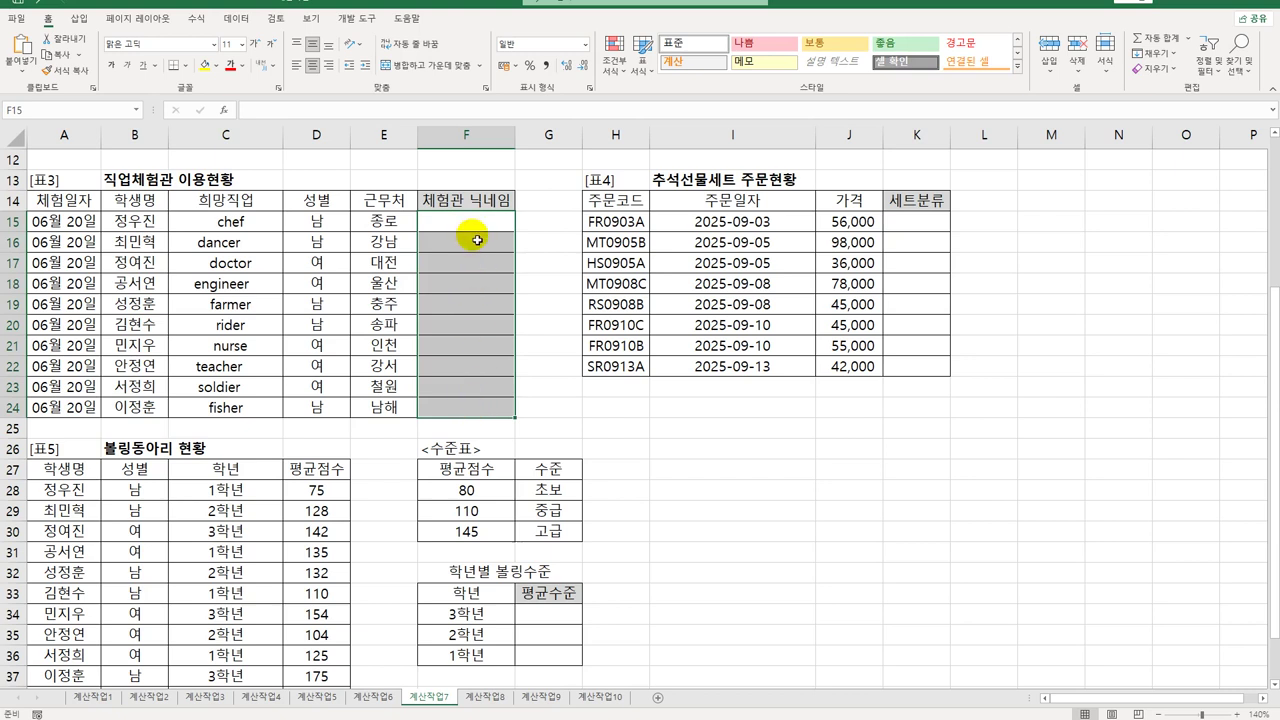
key("shift+BackSpace")
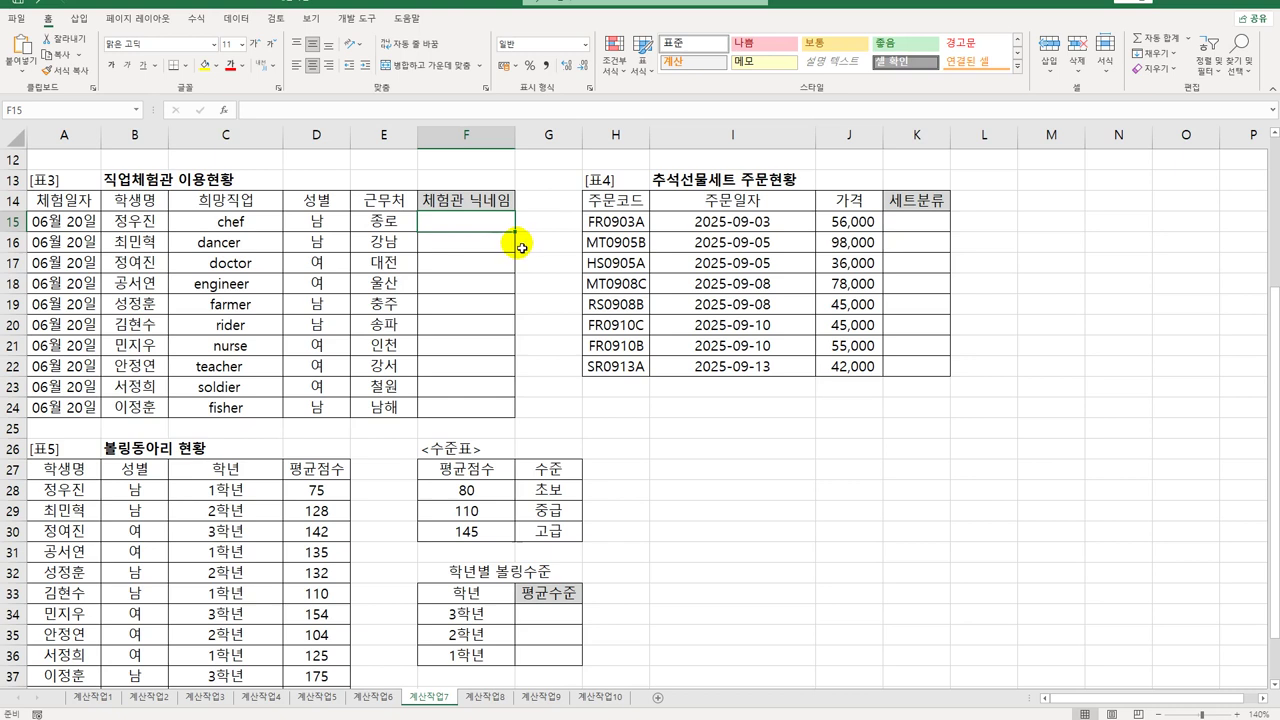
type("=")
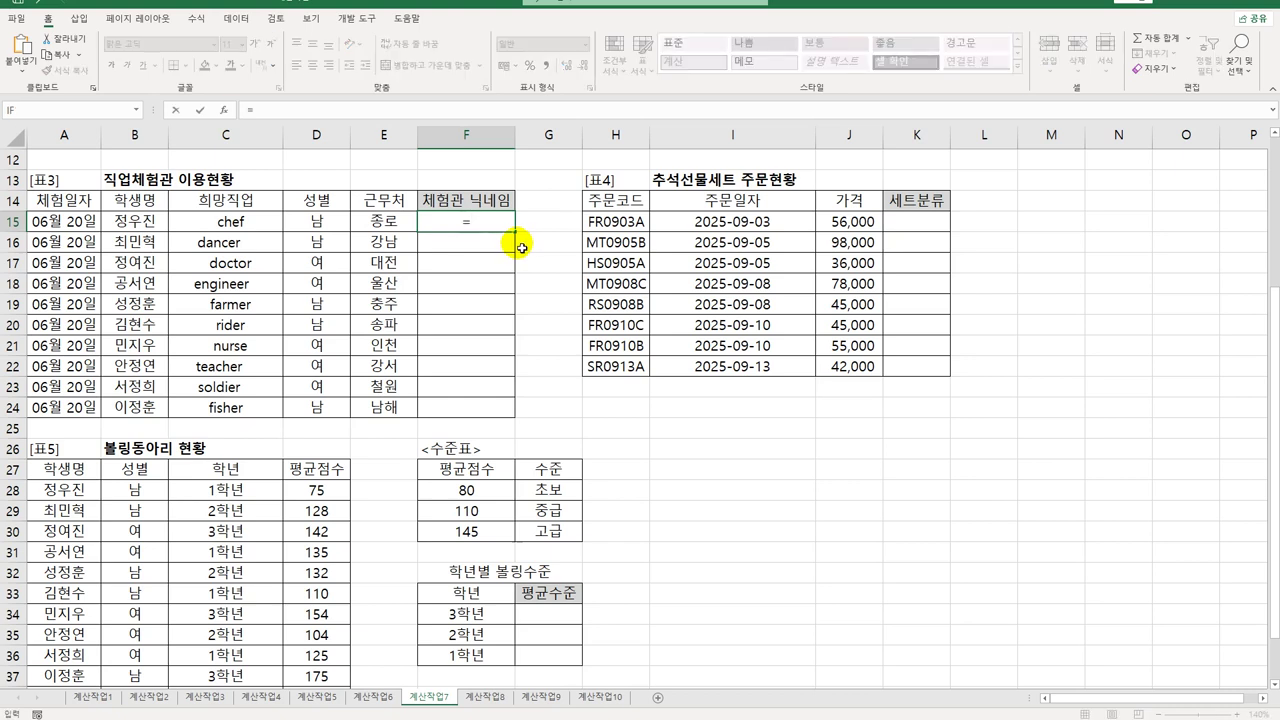
key("Left")
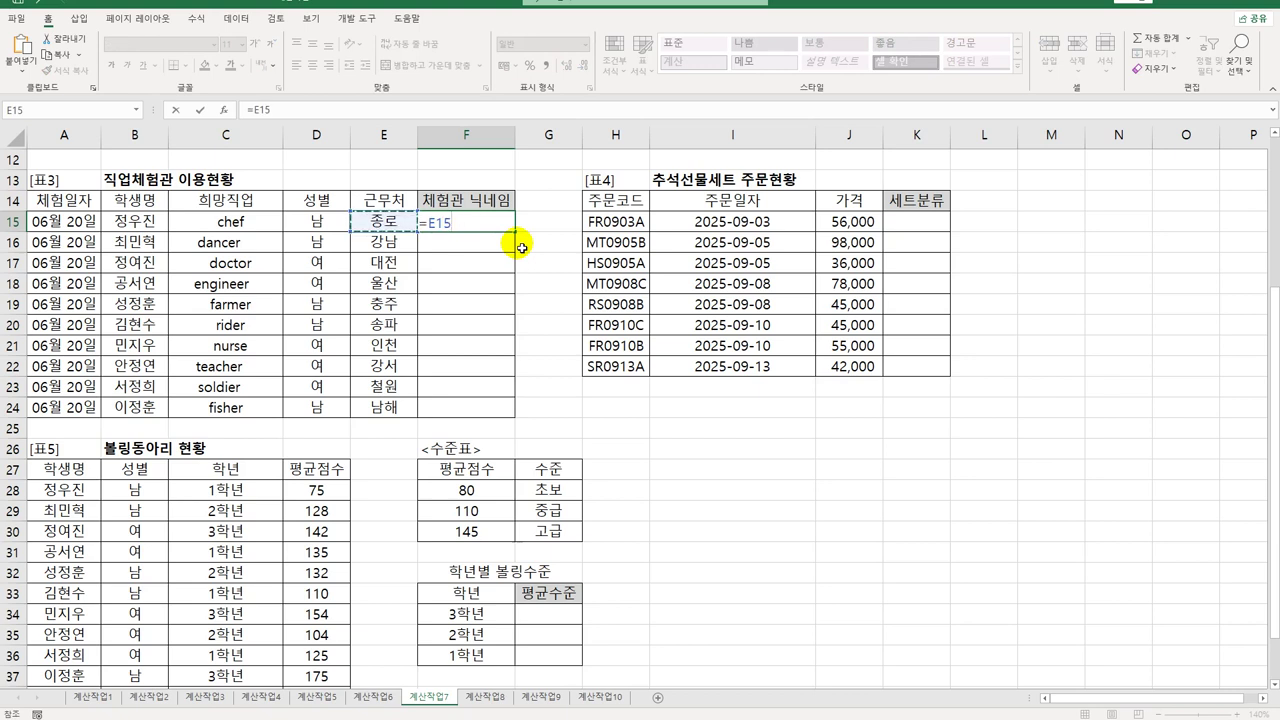
type("&")
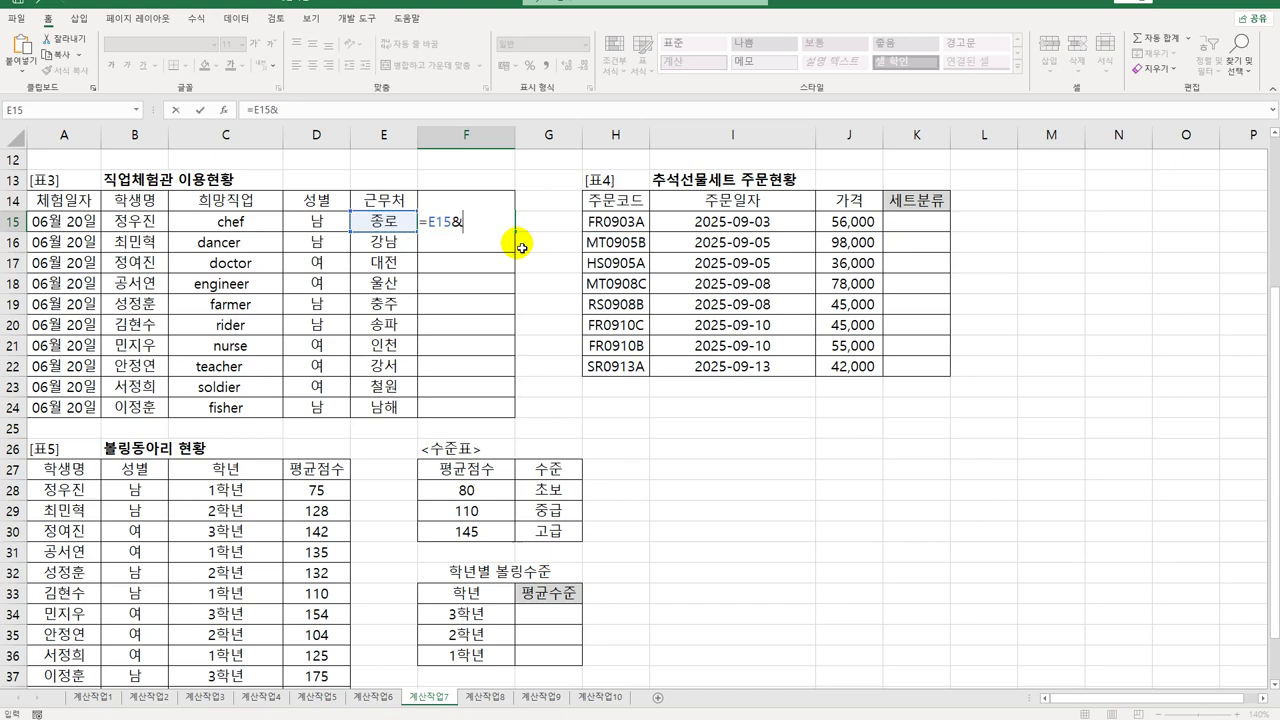
- Append TRIM(C15) to the F15 formula to join the 희망직업 text without extra spaces
type("t")
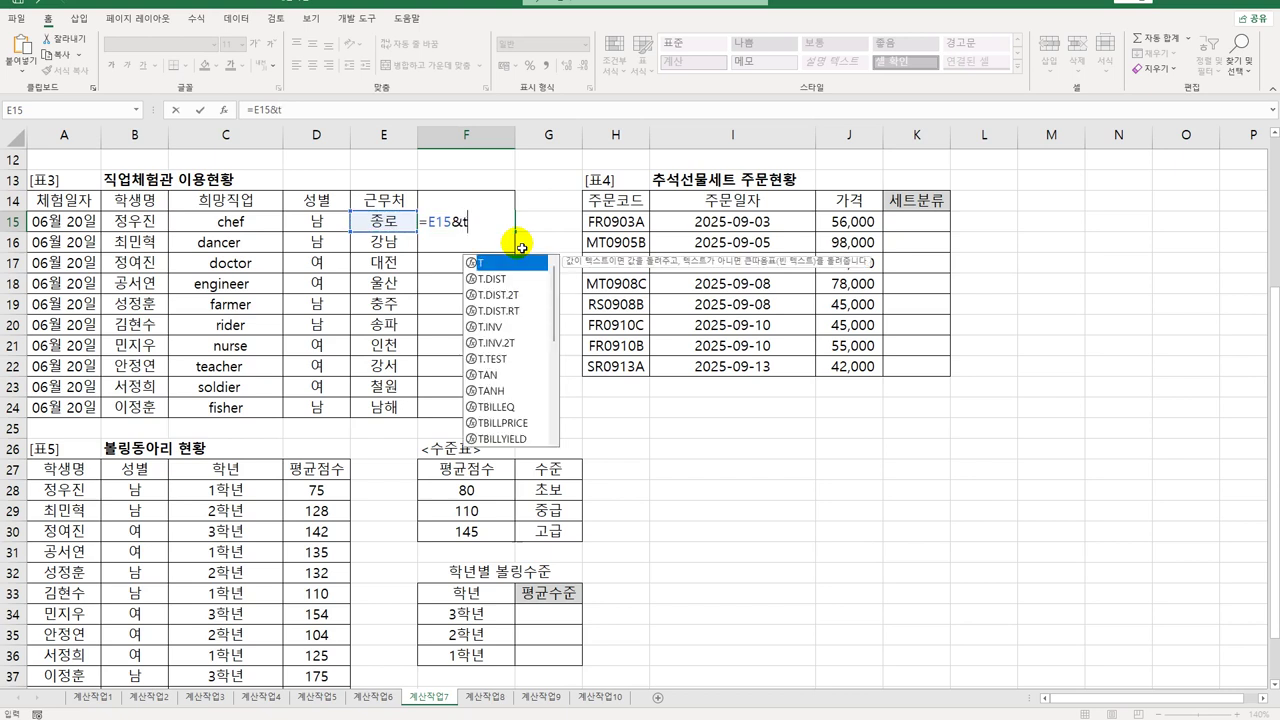
type("trim")
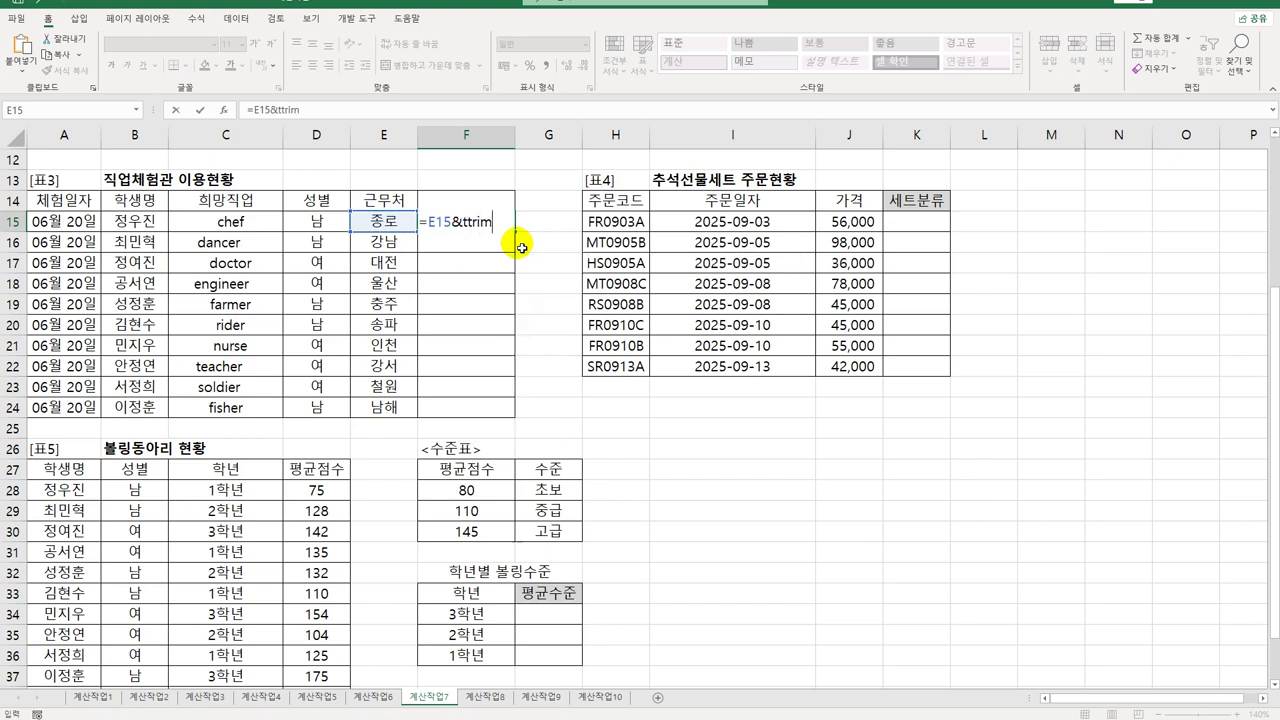
key("BackSpace")
key("BackSpace")
key("BackSpace")
key("BackSpace")
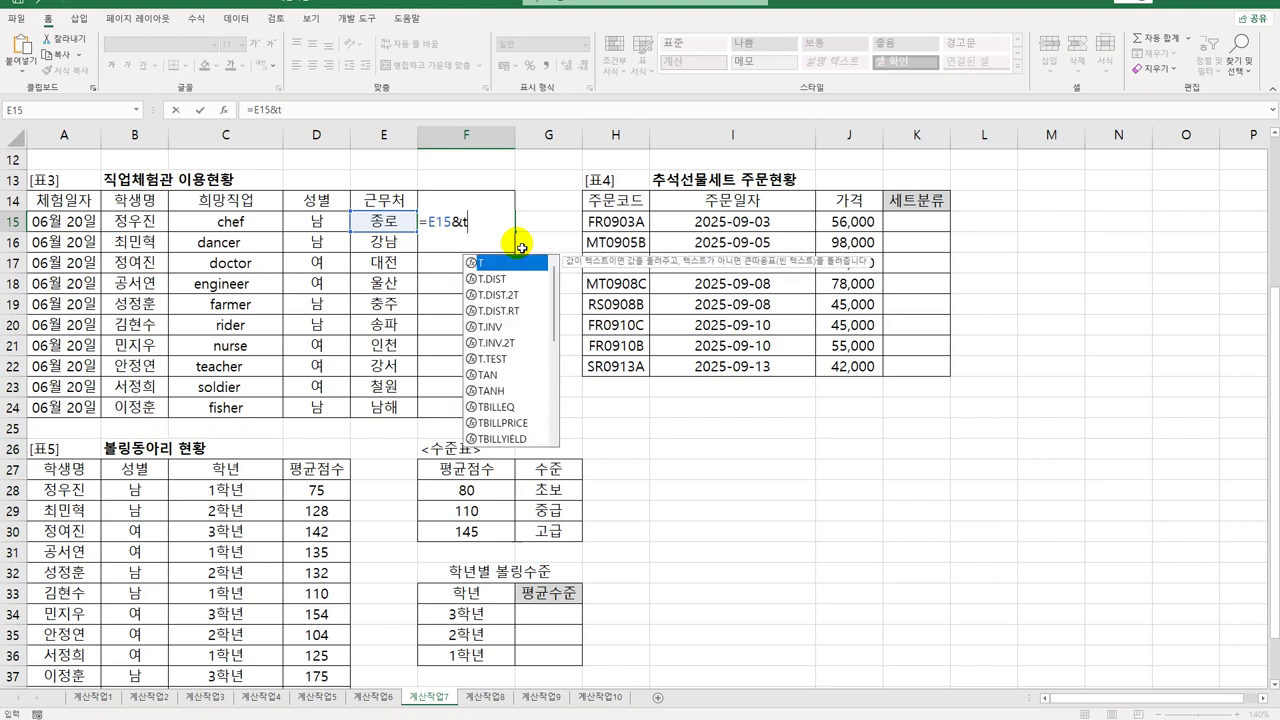
type("rim")
key("Tab")
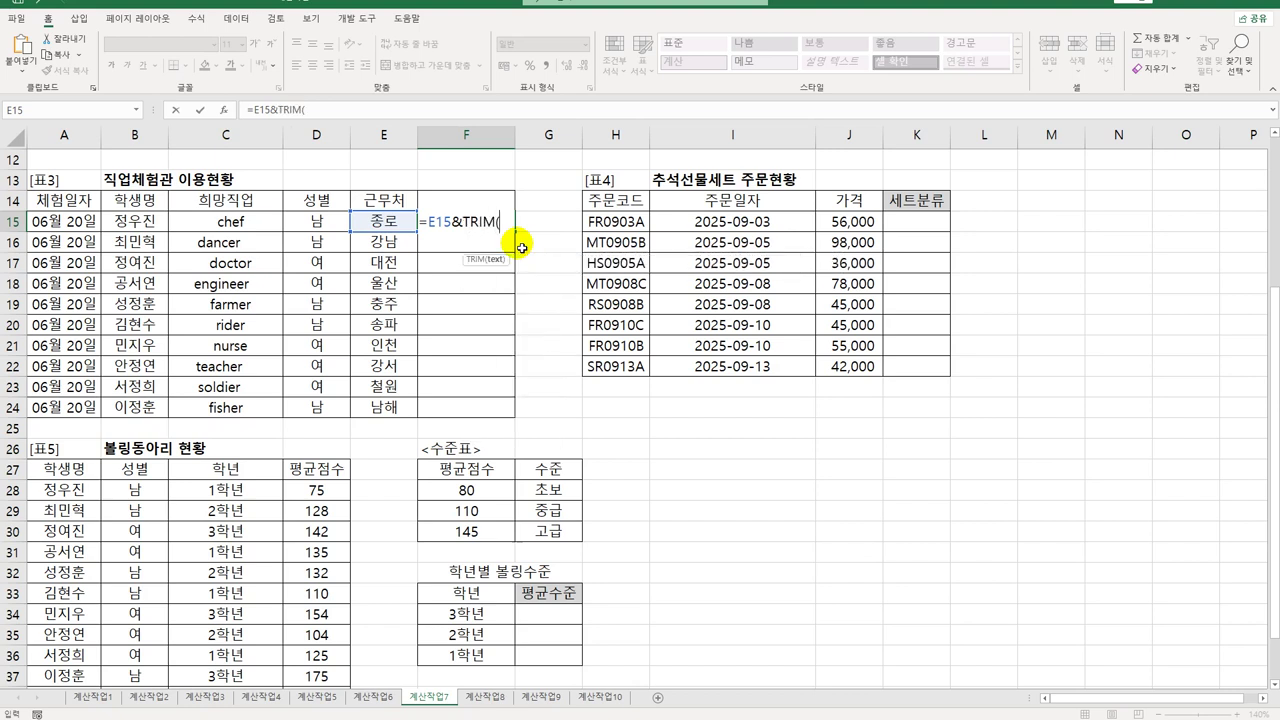
left_click(263, 223)
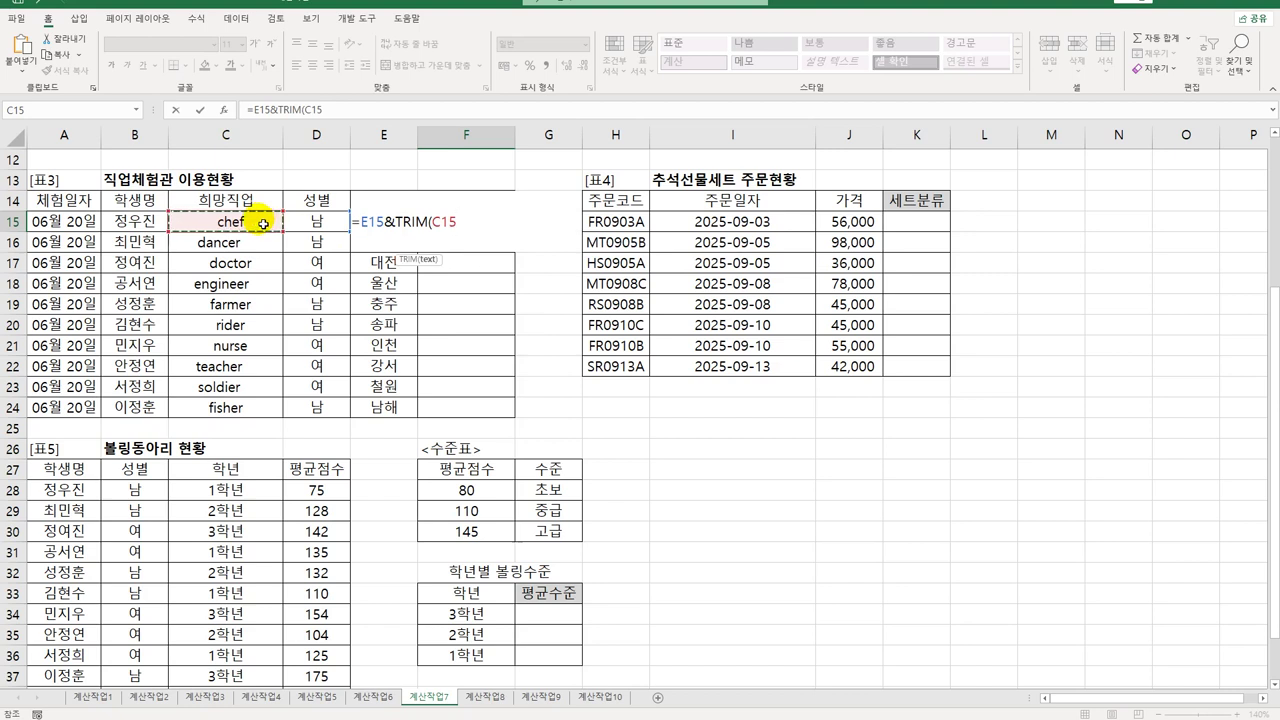
type(")")
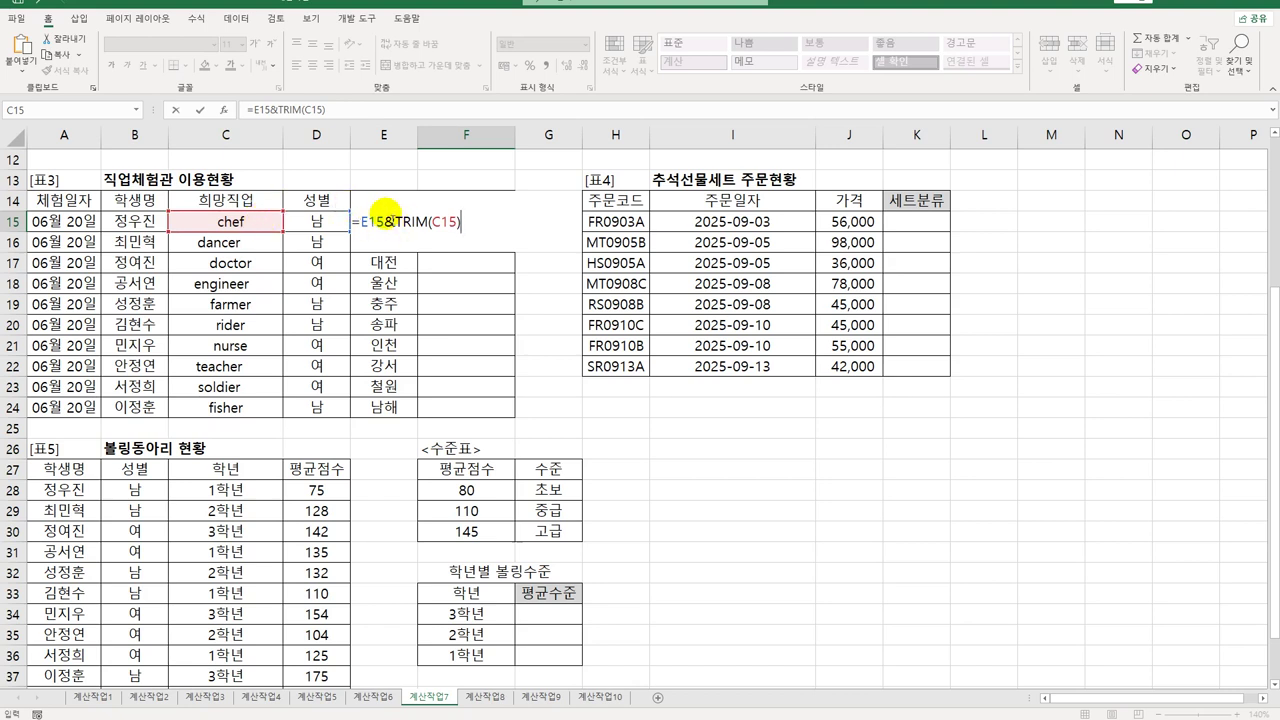
- Wrap the TRIM part in UPPER so F15 reads =E15&UPPER(TRIM(C15)), and fill it down to F24
left_click(396, 222)
type("UPPER(")
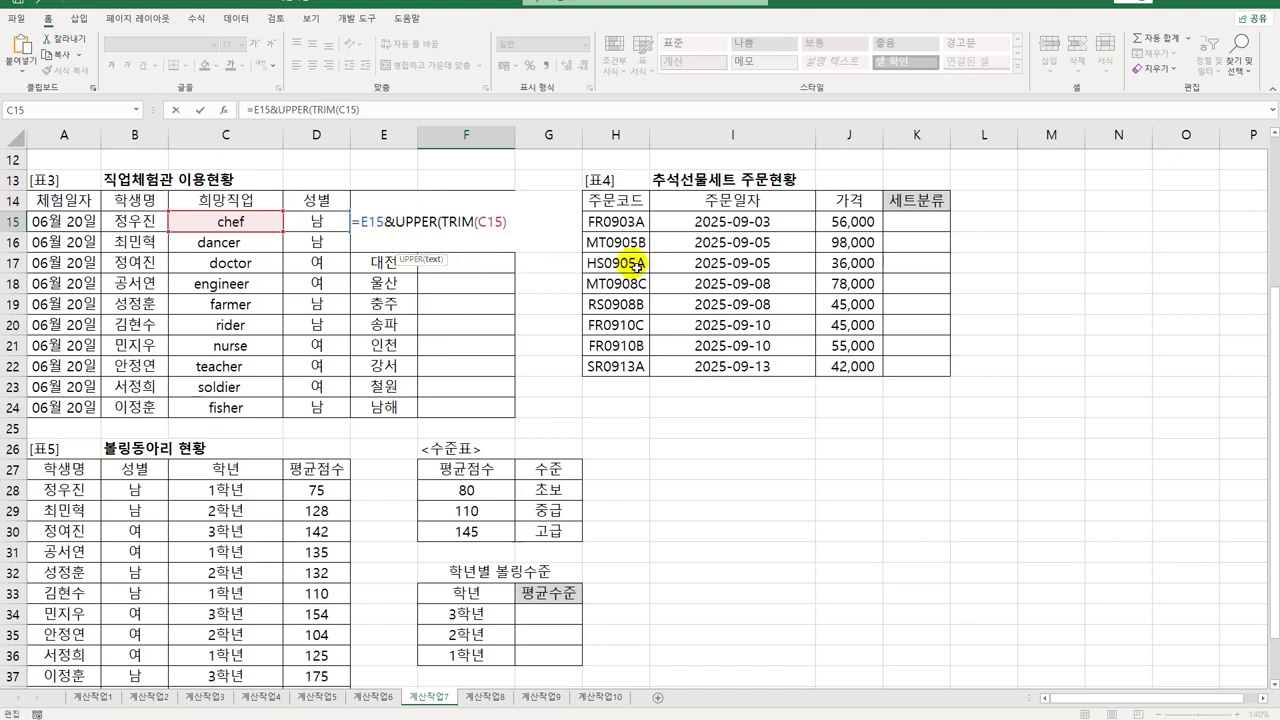
key("End")
type(")")
key("ctrl+Return")
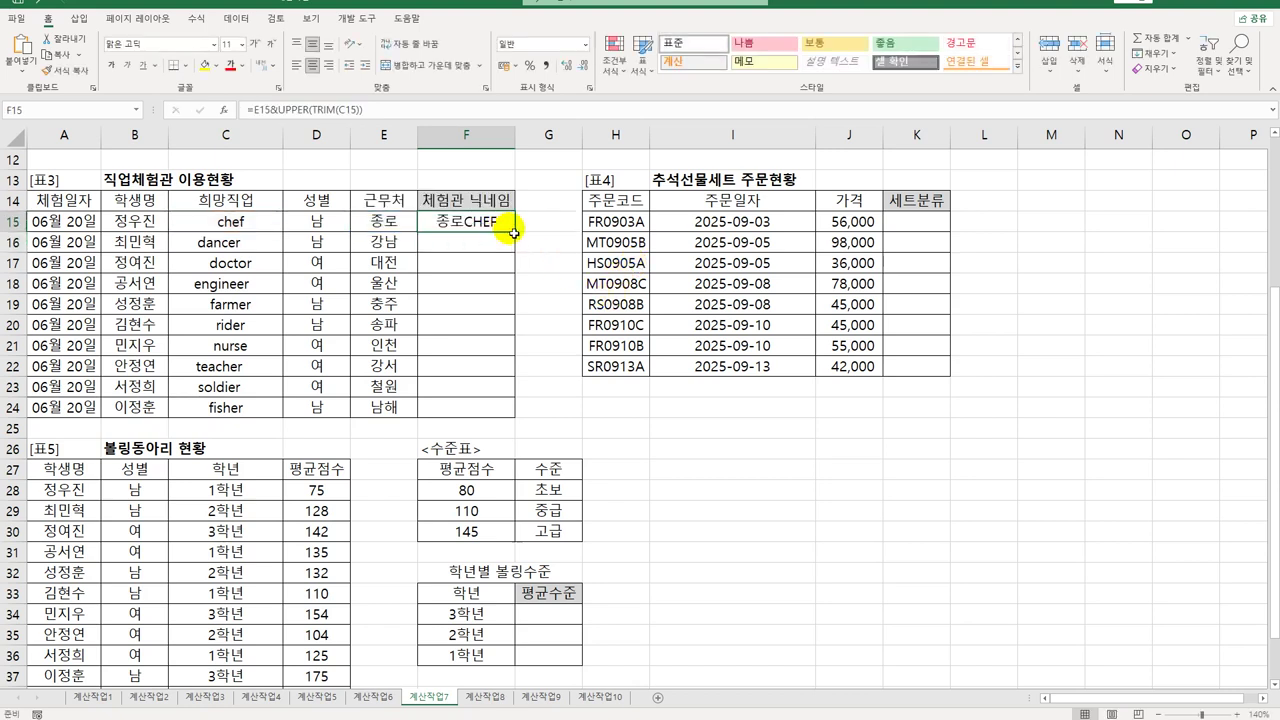
left_click_drag(515, 232, 500, 408)
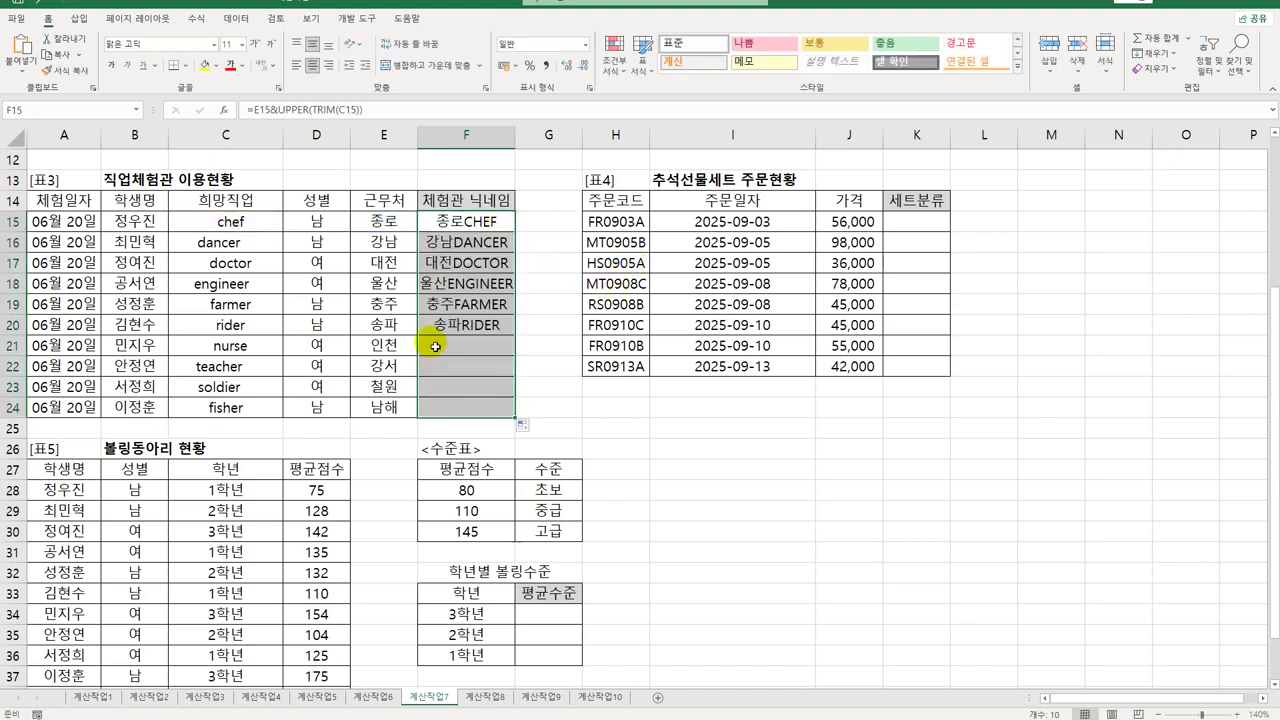
- Examine the spacing around the job text in C15 against the nickname in F15
left_click(465, 226)
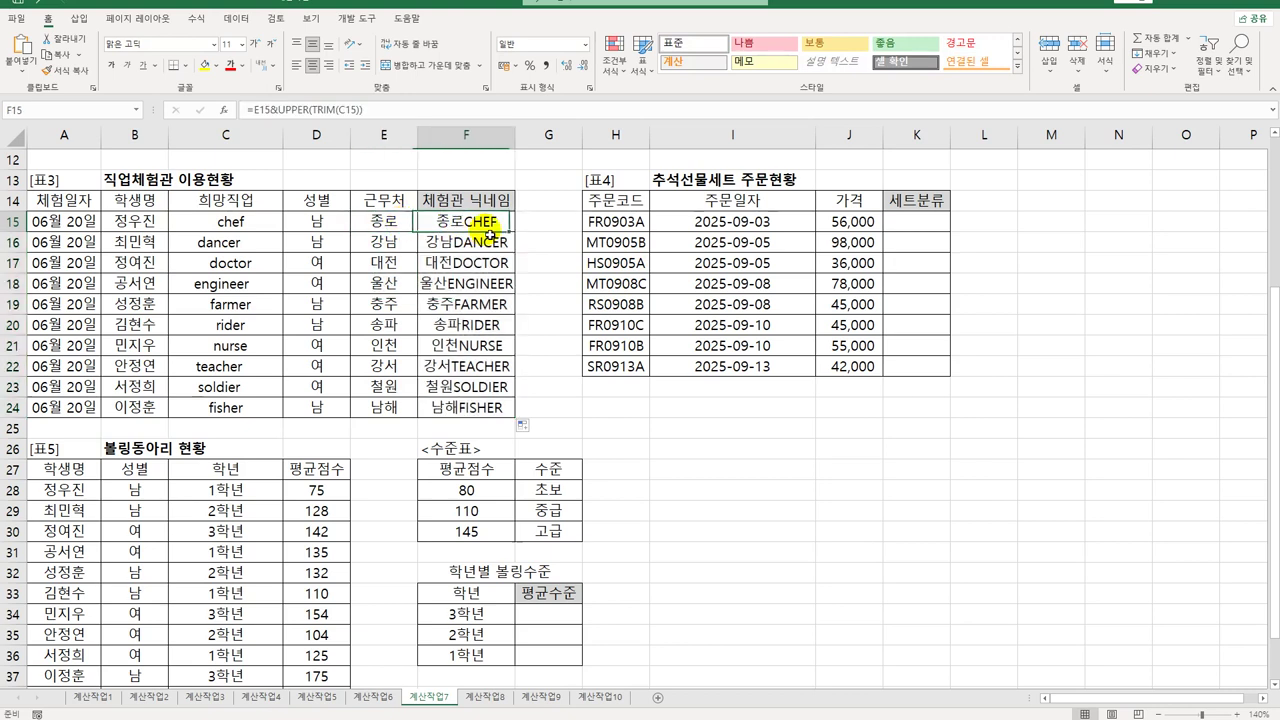
left_click(199, 221)
double_click(201, 221)
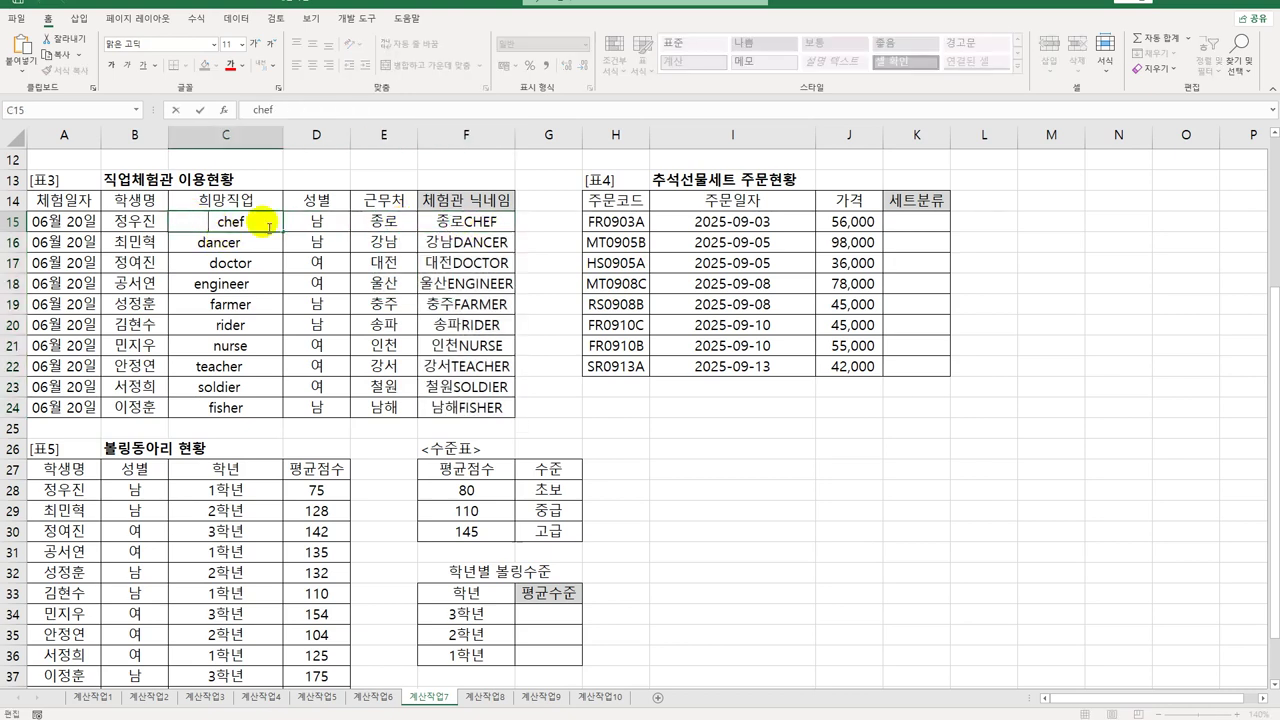
left_click(495, 227)
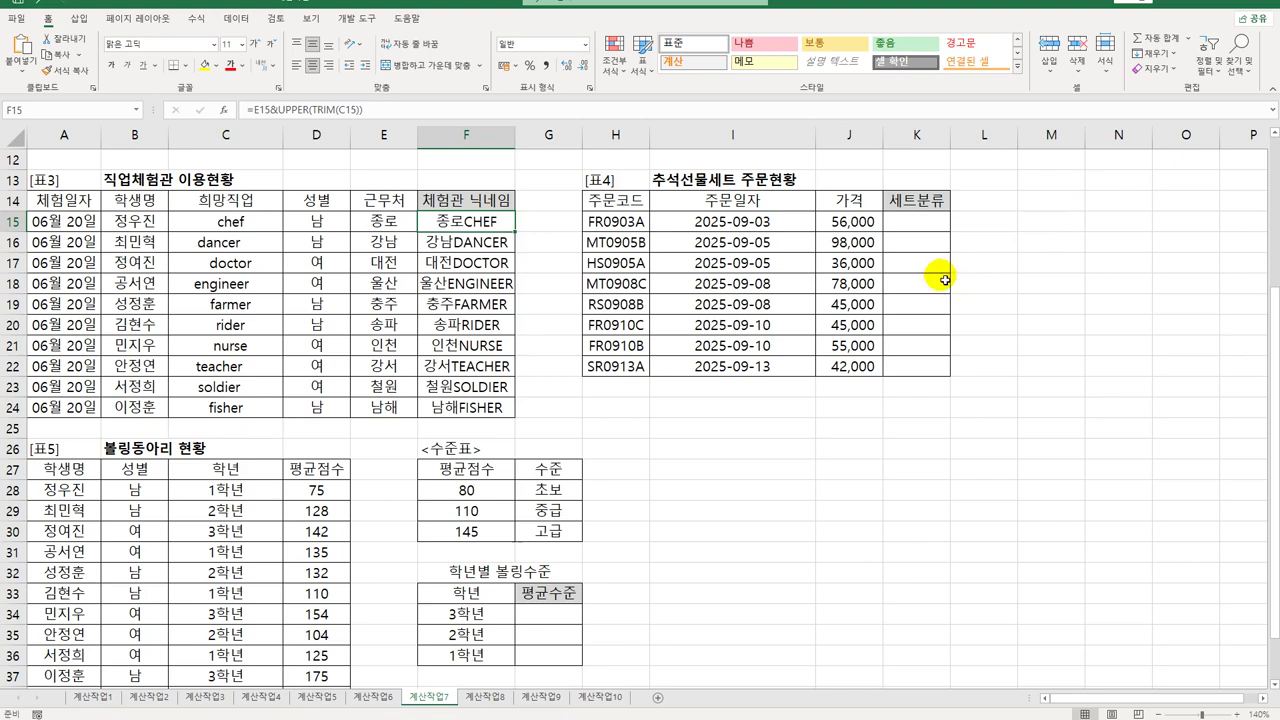
- Extract the first two characters of the 주문코드 with =LEFT(H15,2) in K15 and fill it down to K22
left_click(938, 232)
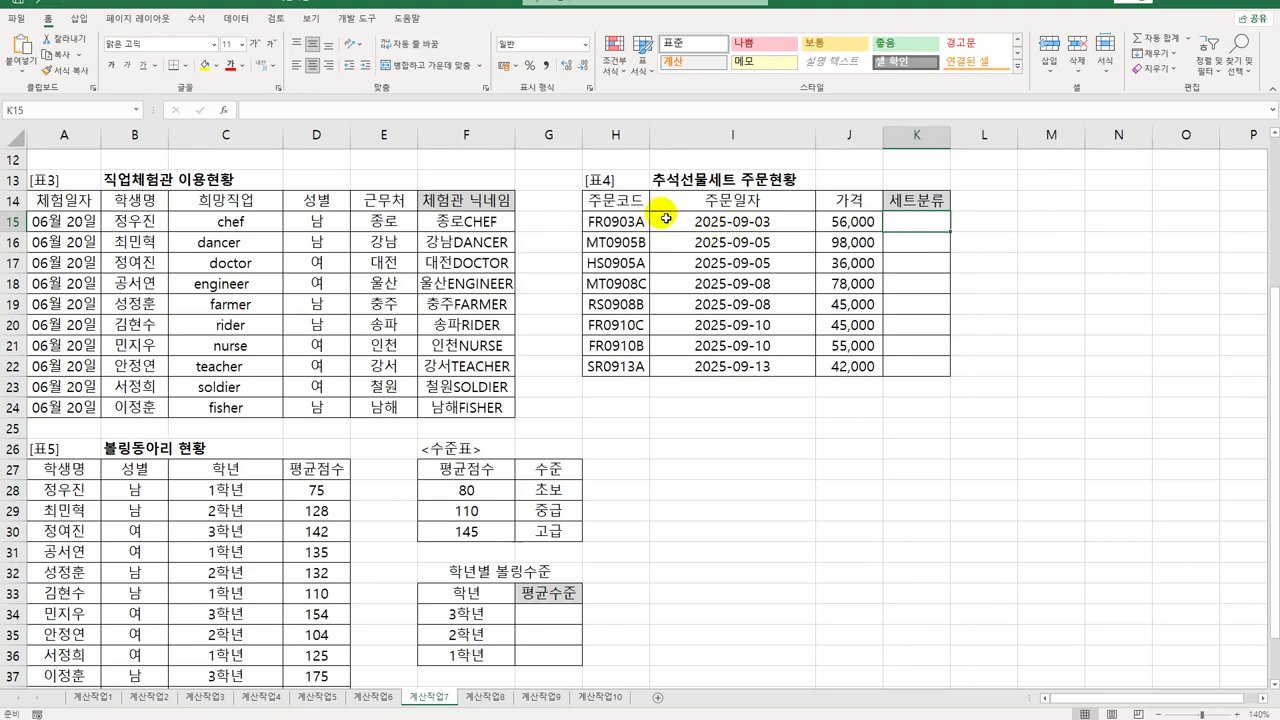
type("=lef")
key("Tab")
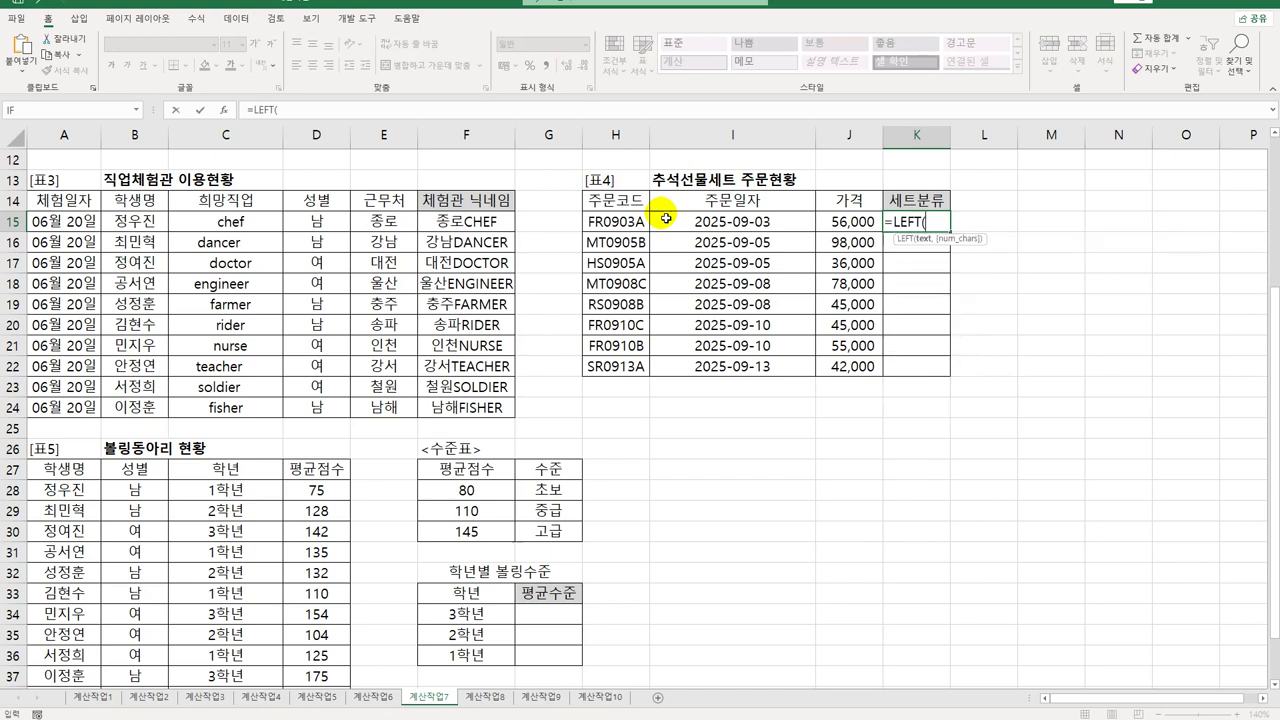
left_click(666, 218)
type(",")
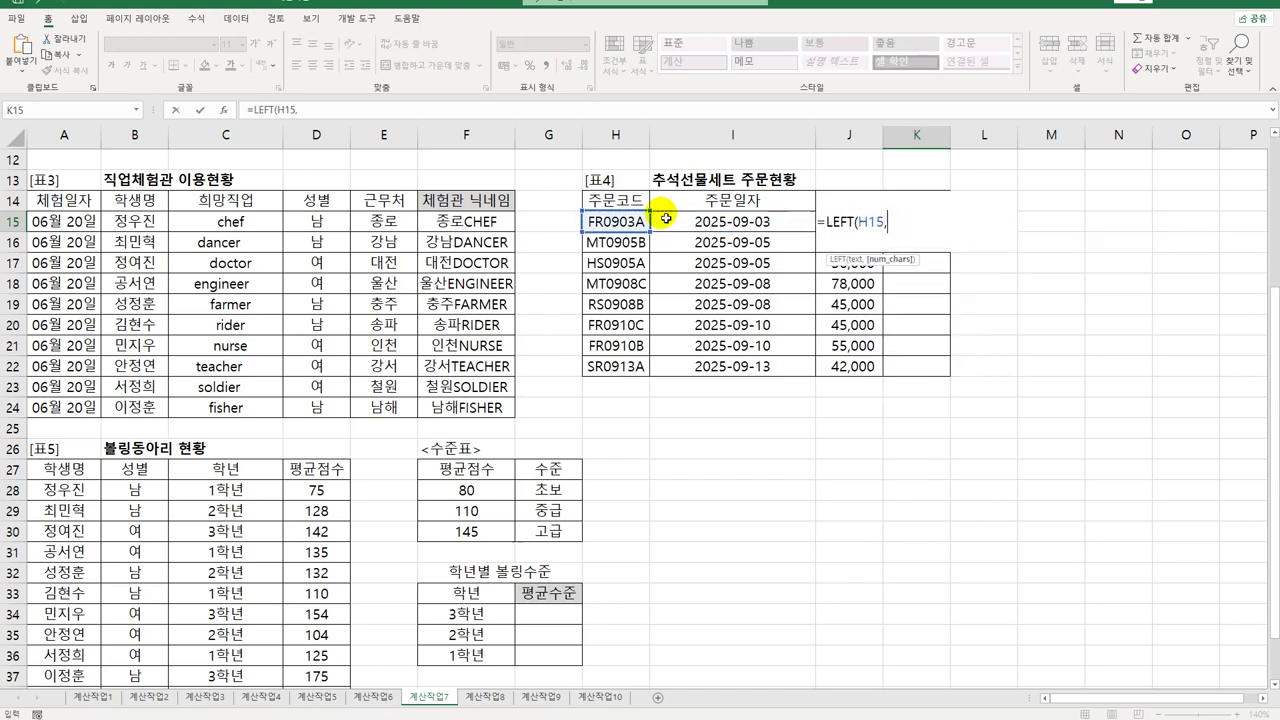
type("2)")
key("Return")
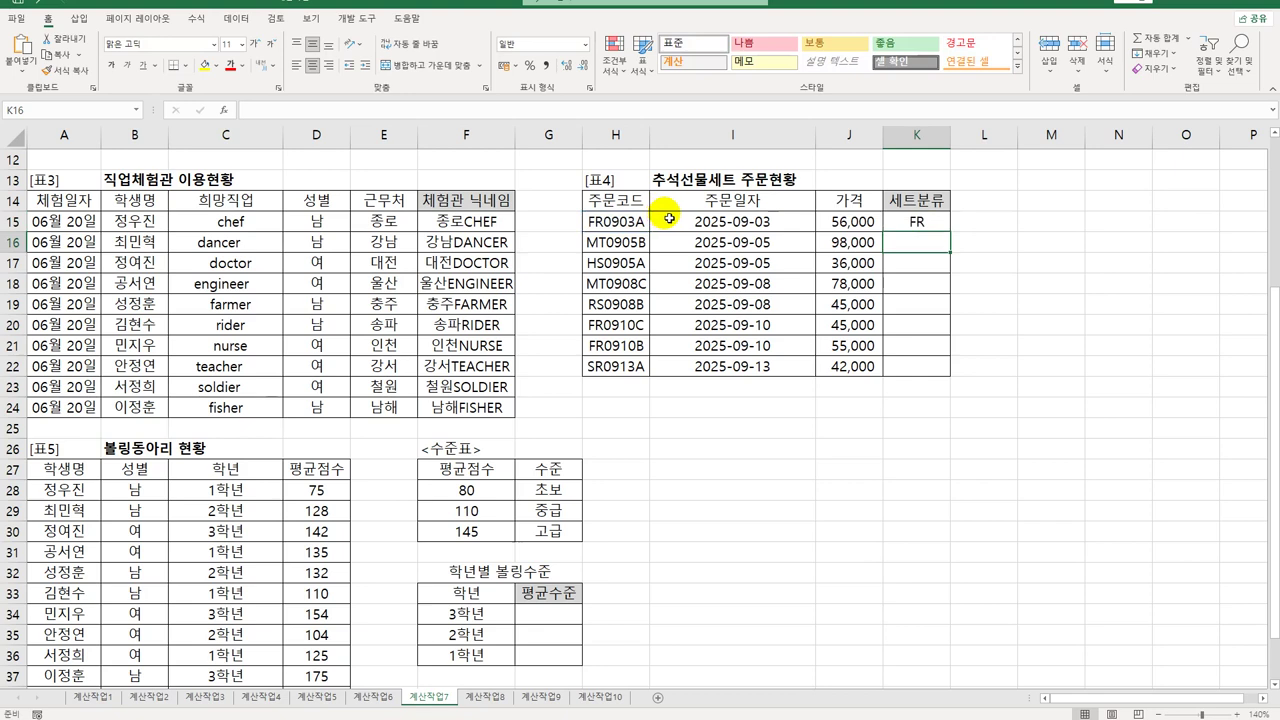
left_click(904, 229)
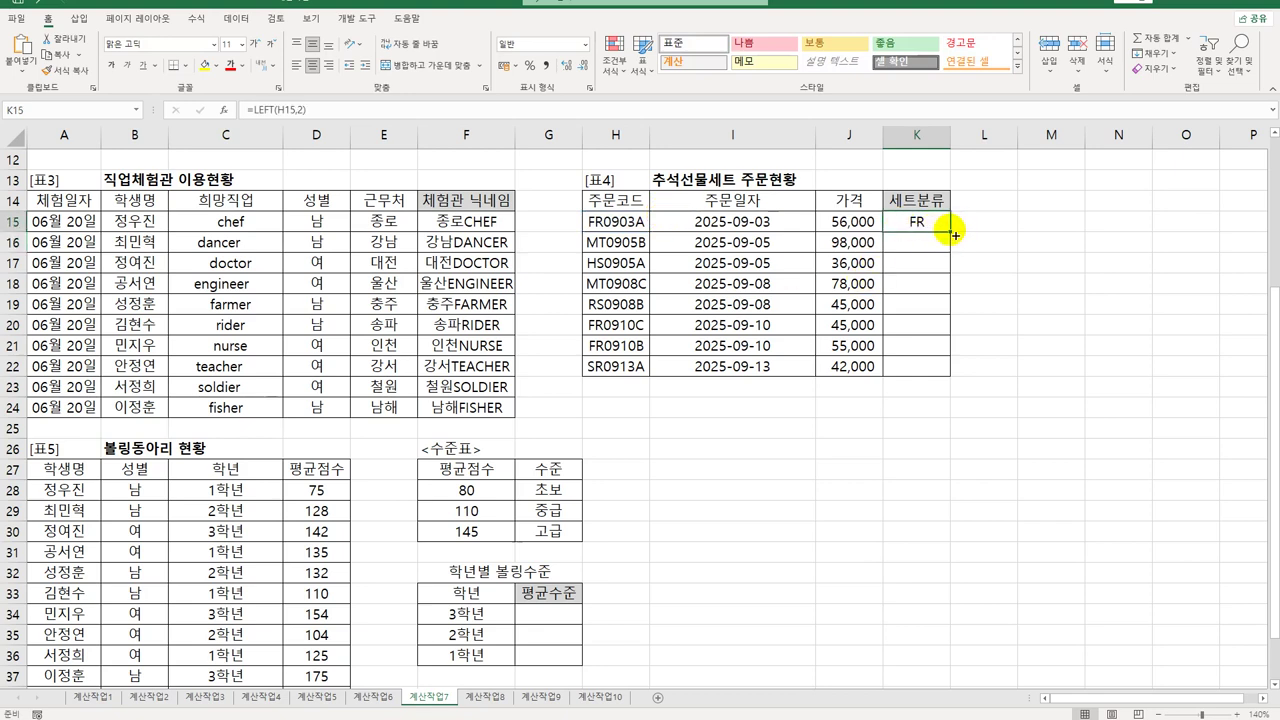
double_click(953, 234)
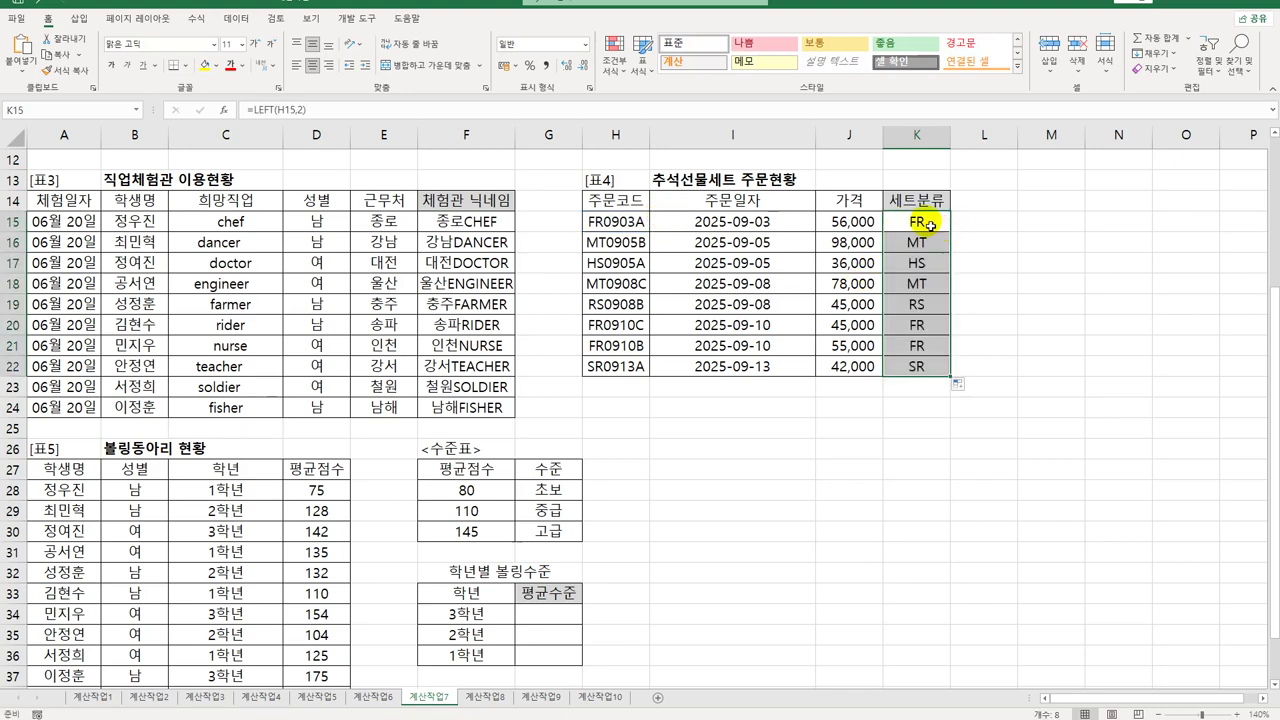
- Wrap the K15 formula in IFS, testing LEFT(H15,2)="FR" and returning "과일세트" as the first condition pair
double_click(922, 225)
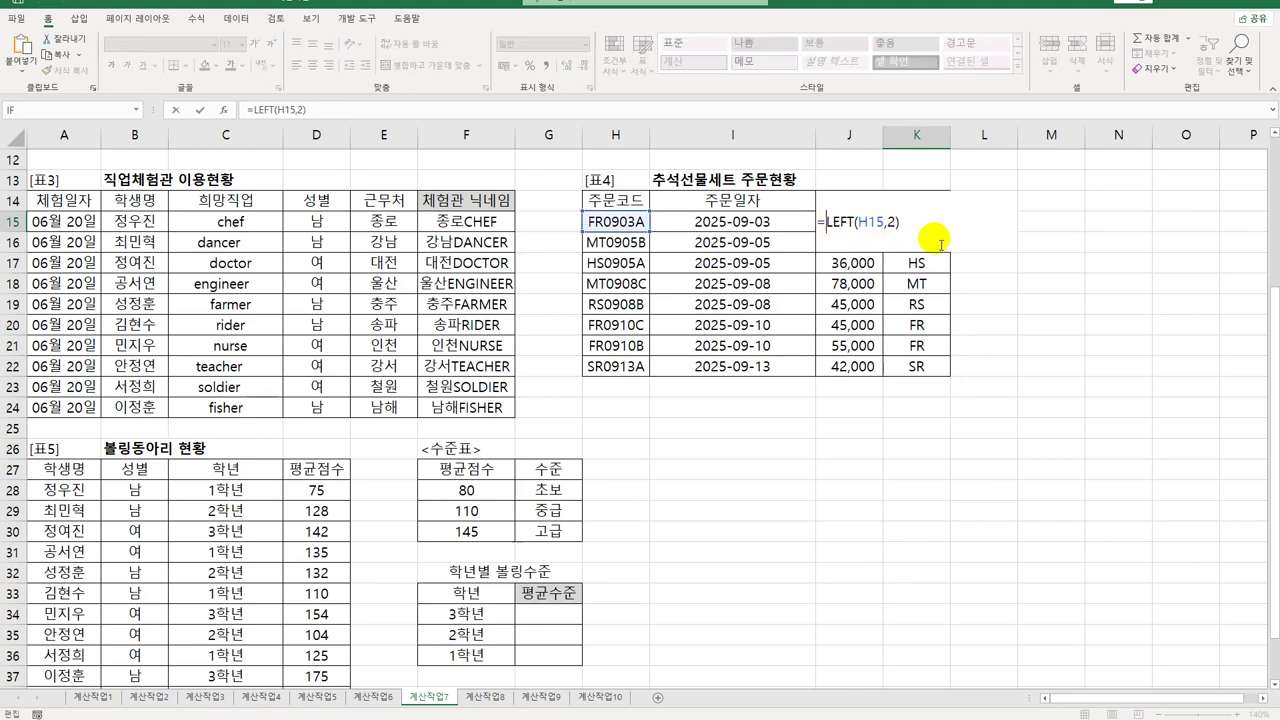
key("Home")
key("Right")
type("IFS(")
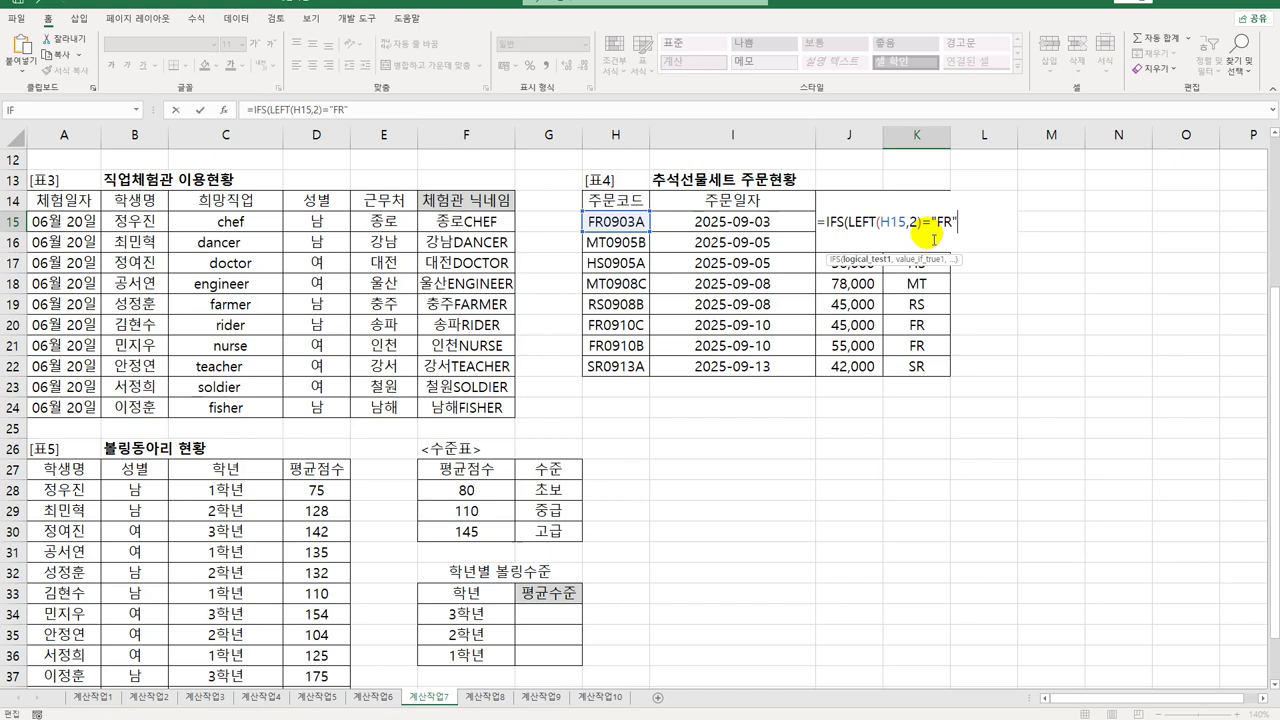
type(",\"과일세트")
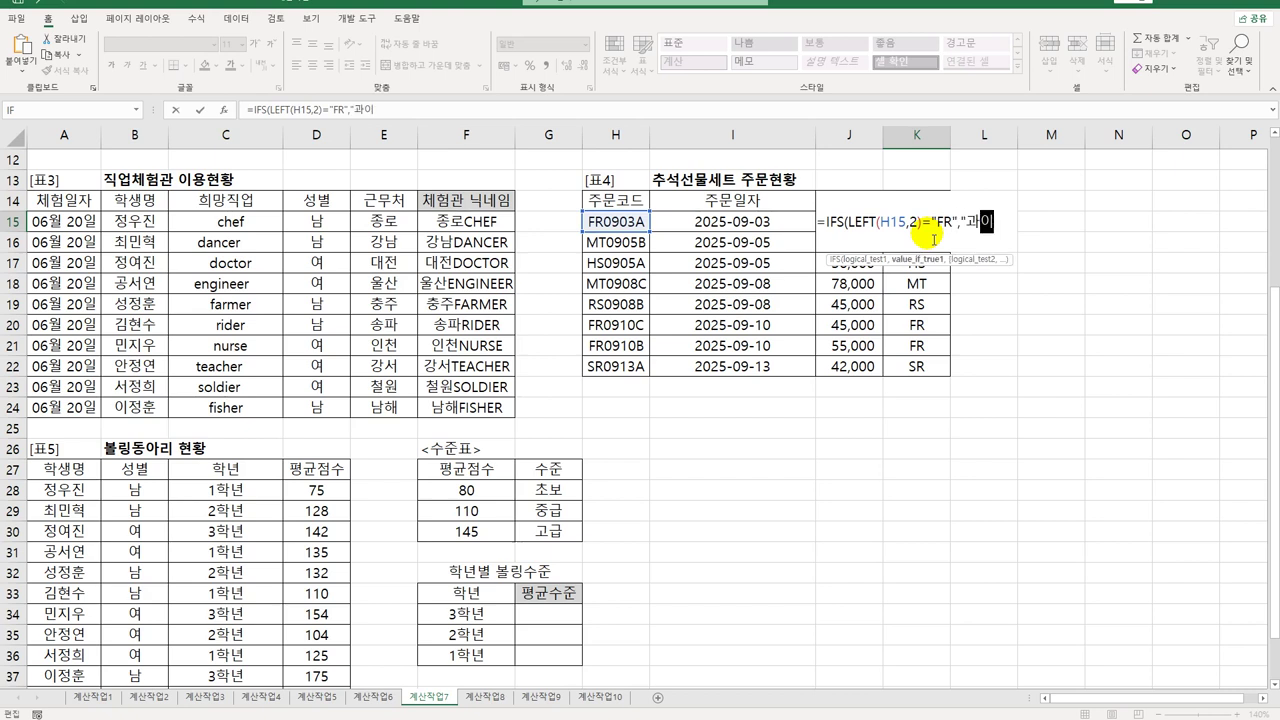
type("\",")
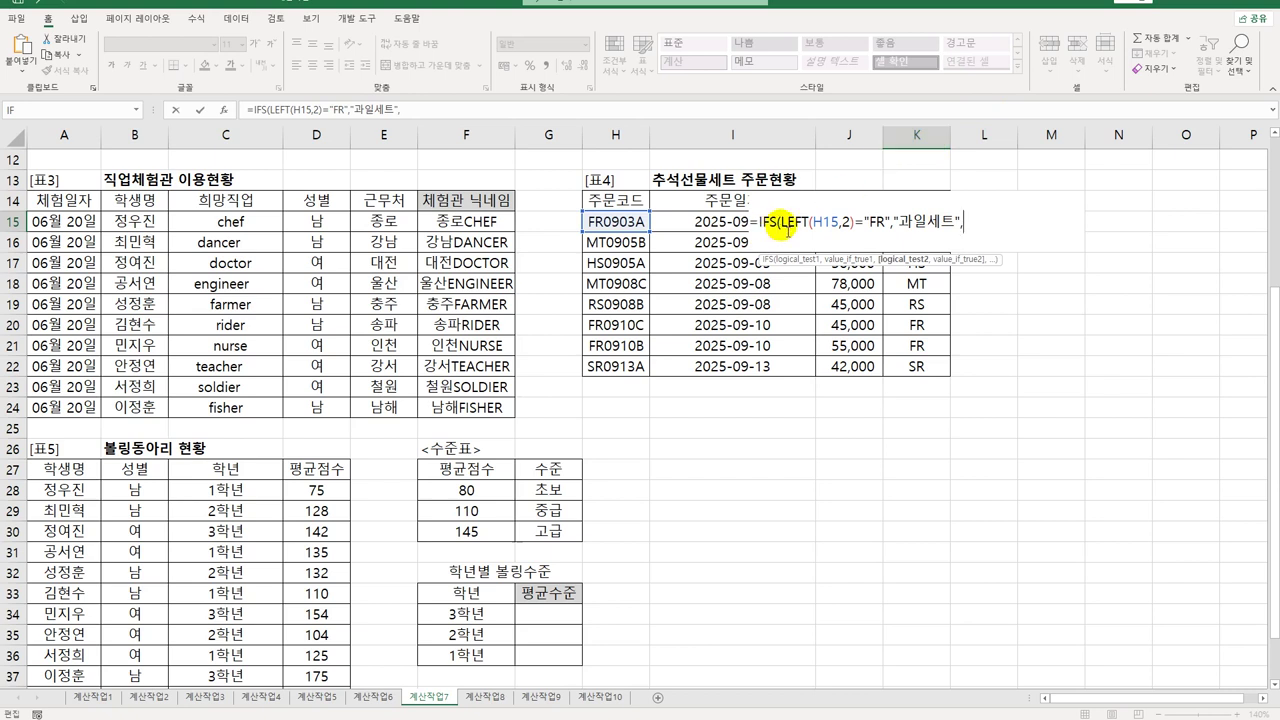
- Duplicate the LEFT condition pair inside the K15 IFS formula and change the copy's code to "MT"
left_click_drag(786, 228, 973, 226)
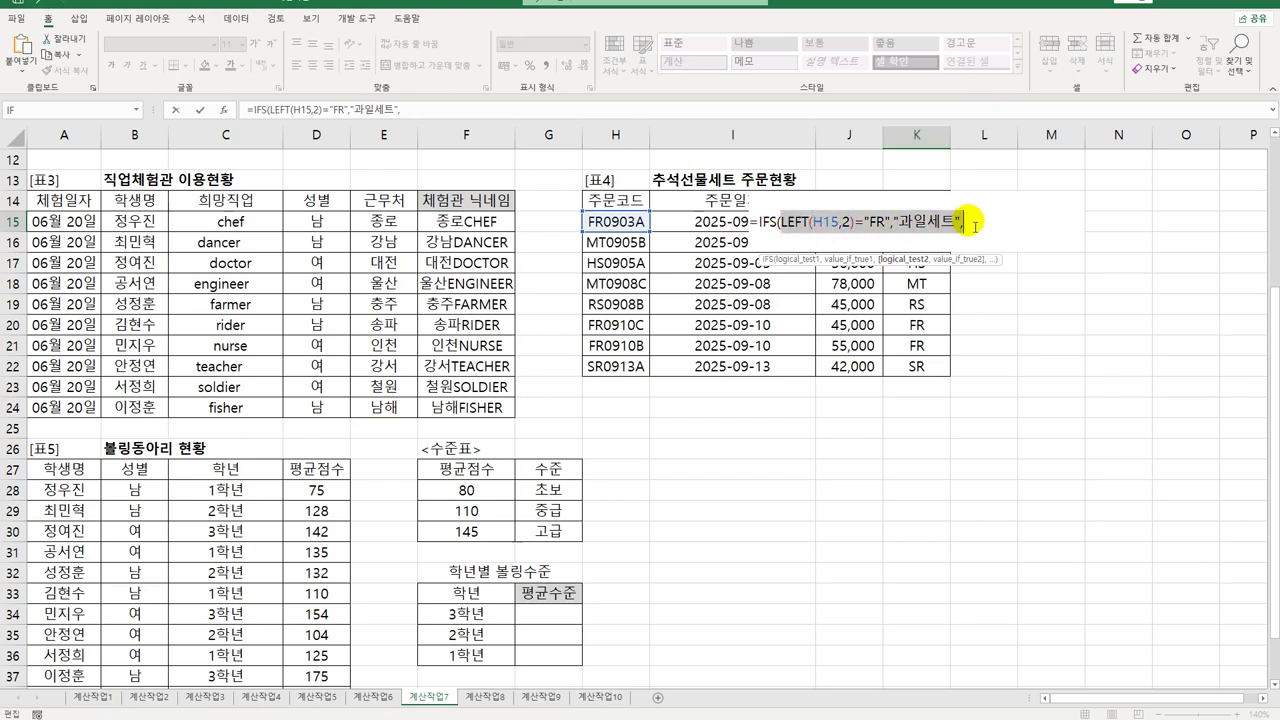
key("ctrl+c")
left_click(973, 226)
key("ctrl+v")
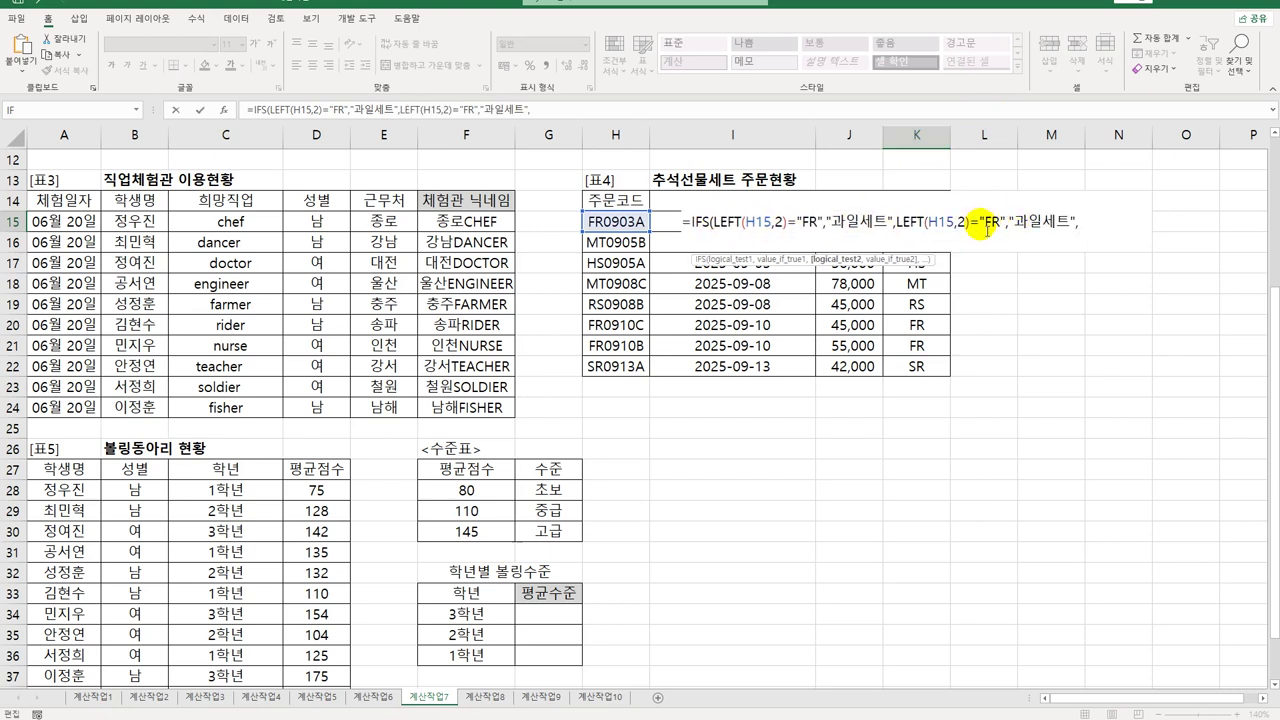
left_click_drag(986, 228, 1002, 233)
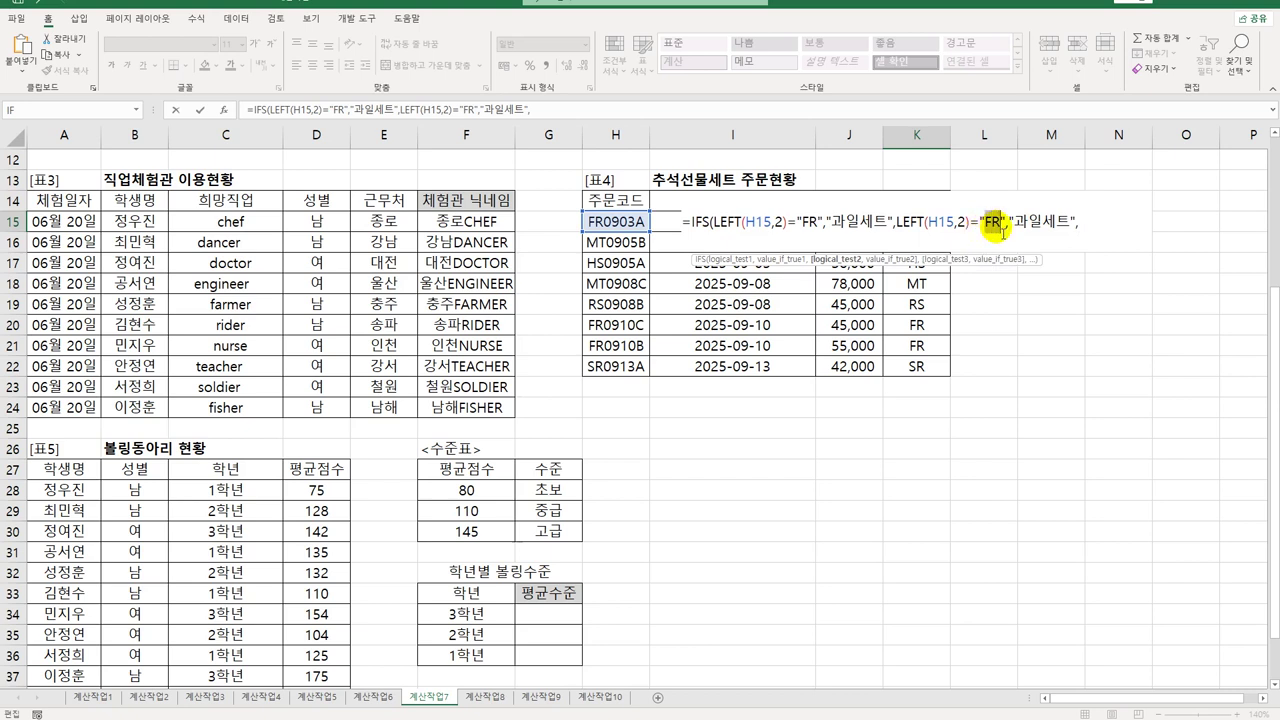
type("m")
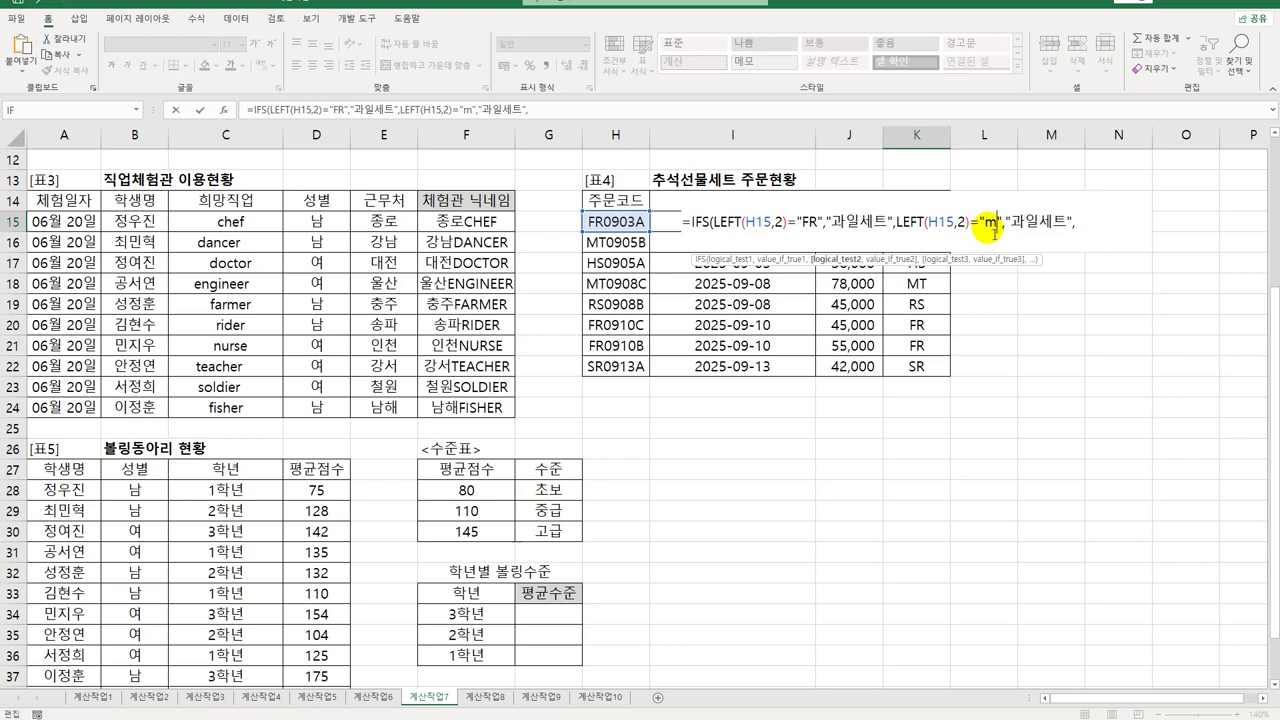
key("BackSpace")
type("MT")
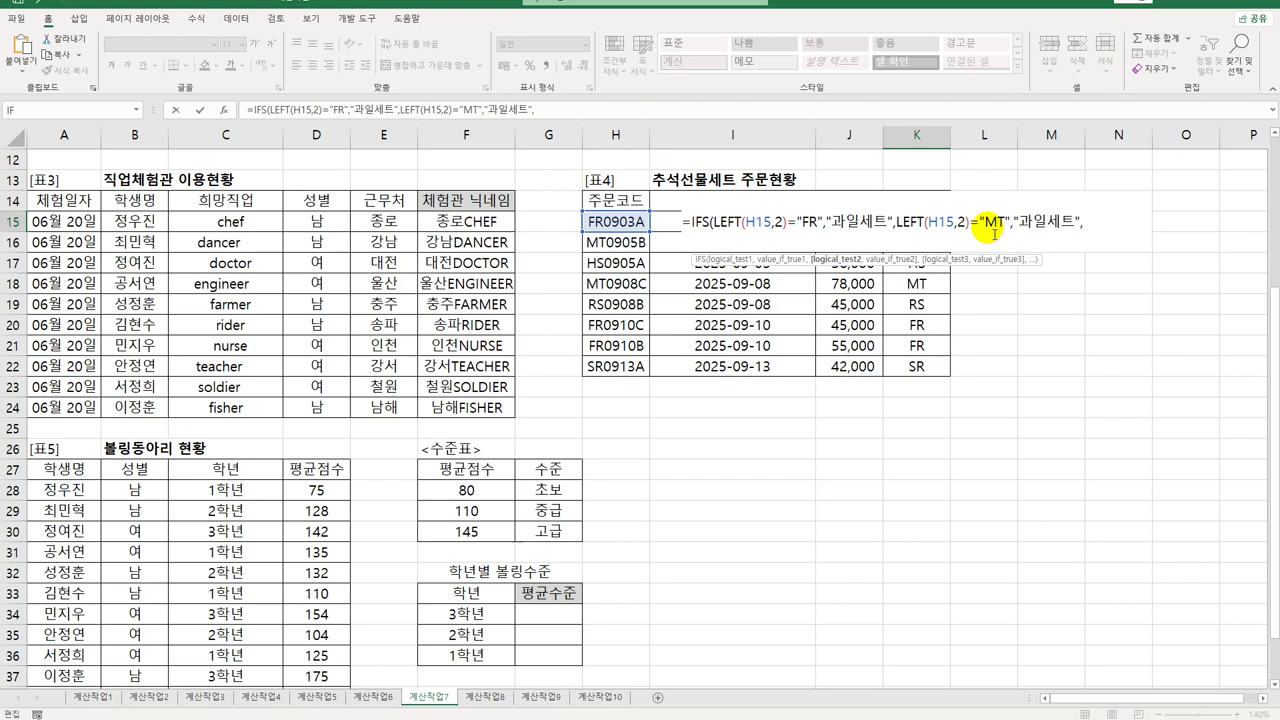
- Change the result of the "MT" condition in the K15 formula to "고기세트"
left_click_drag(1018, 228, 1054, 234)
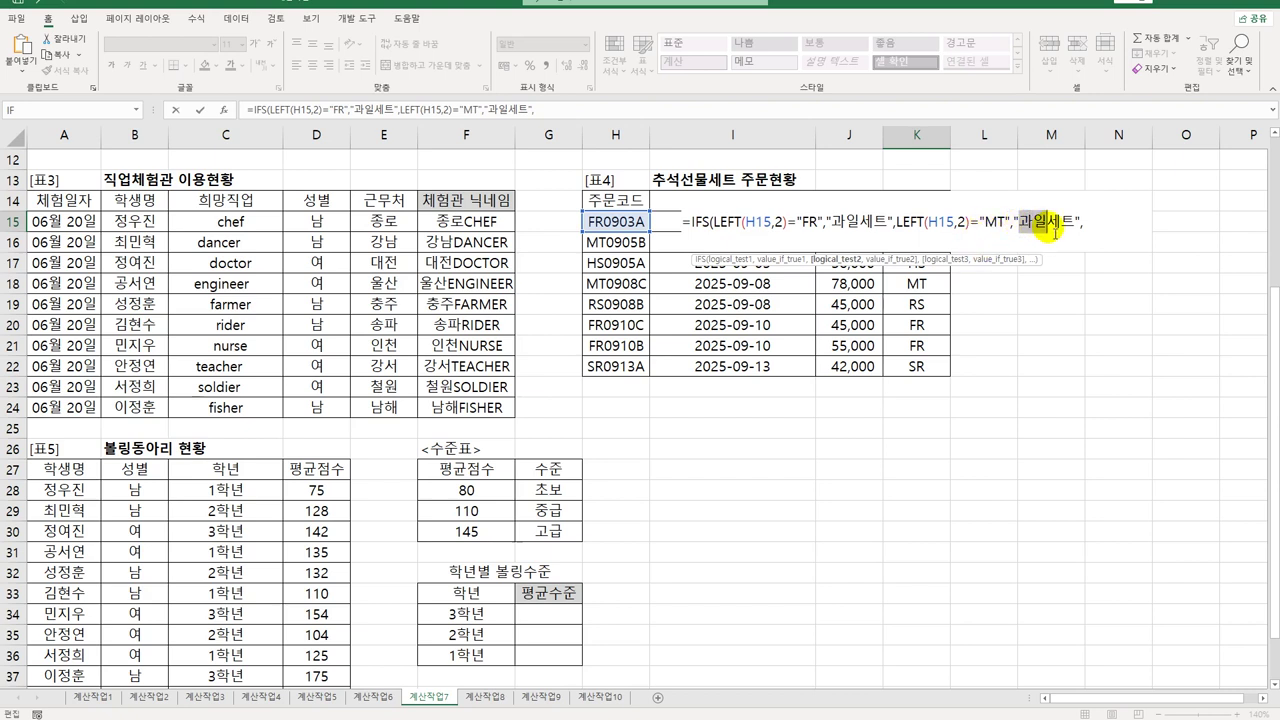
type("RH")
key("BackSpace")
key("BackSpace")
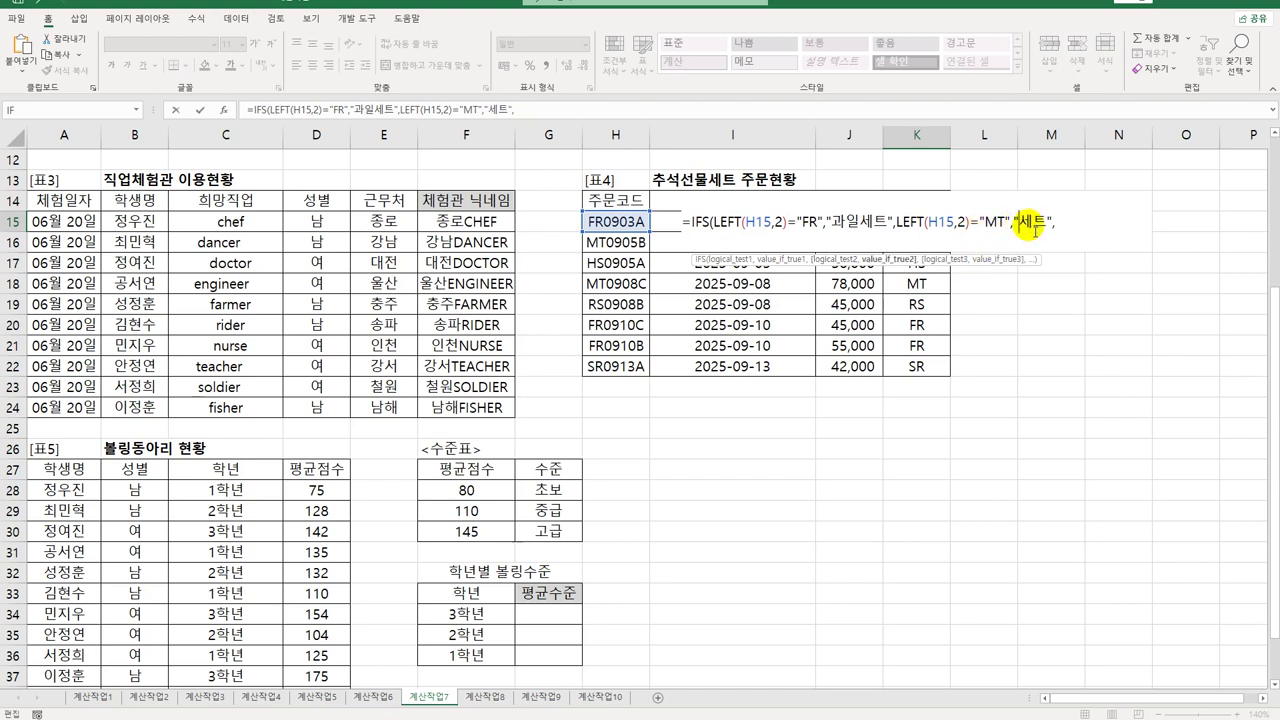
type("고기")
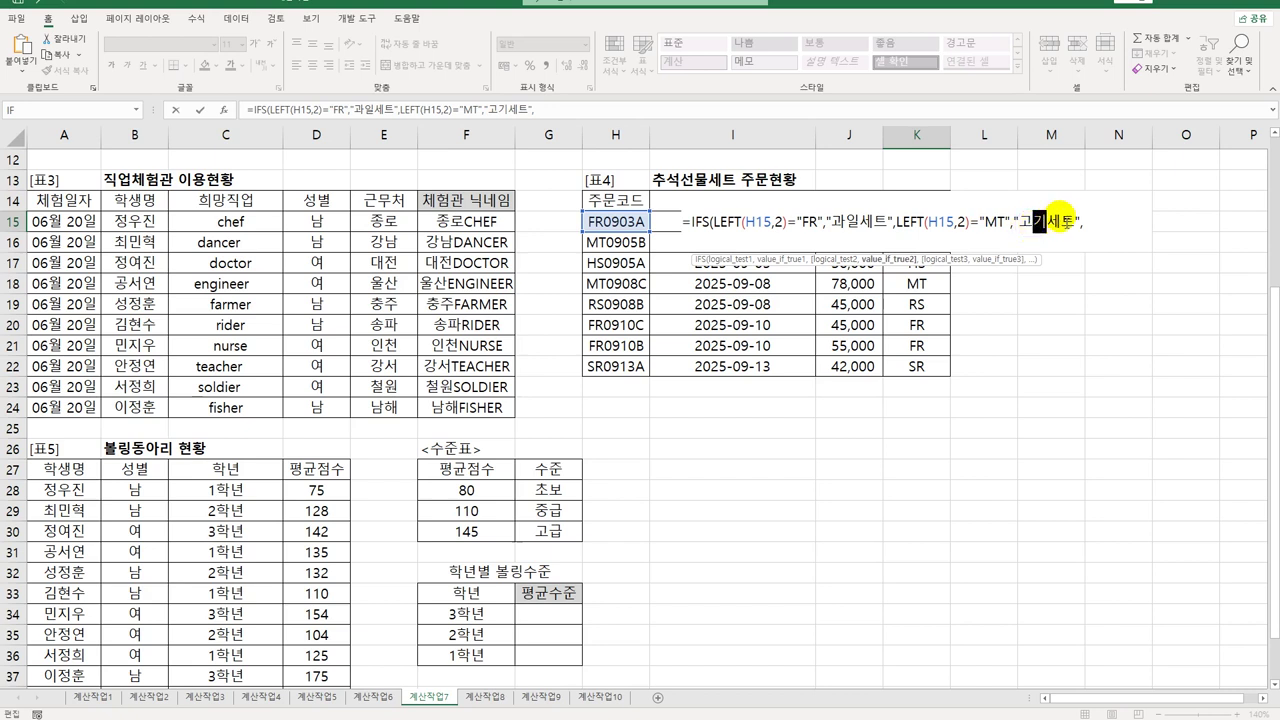
- Complete the K15 IFS formula with TRUE,"기타세트" as the fallback pair and fill it down to K22
left_click(1107, 224)
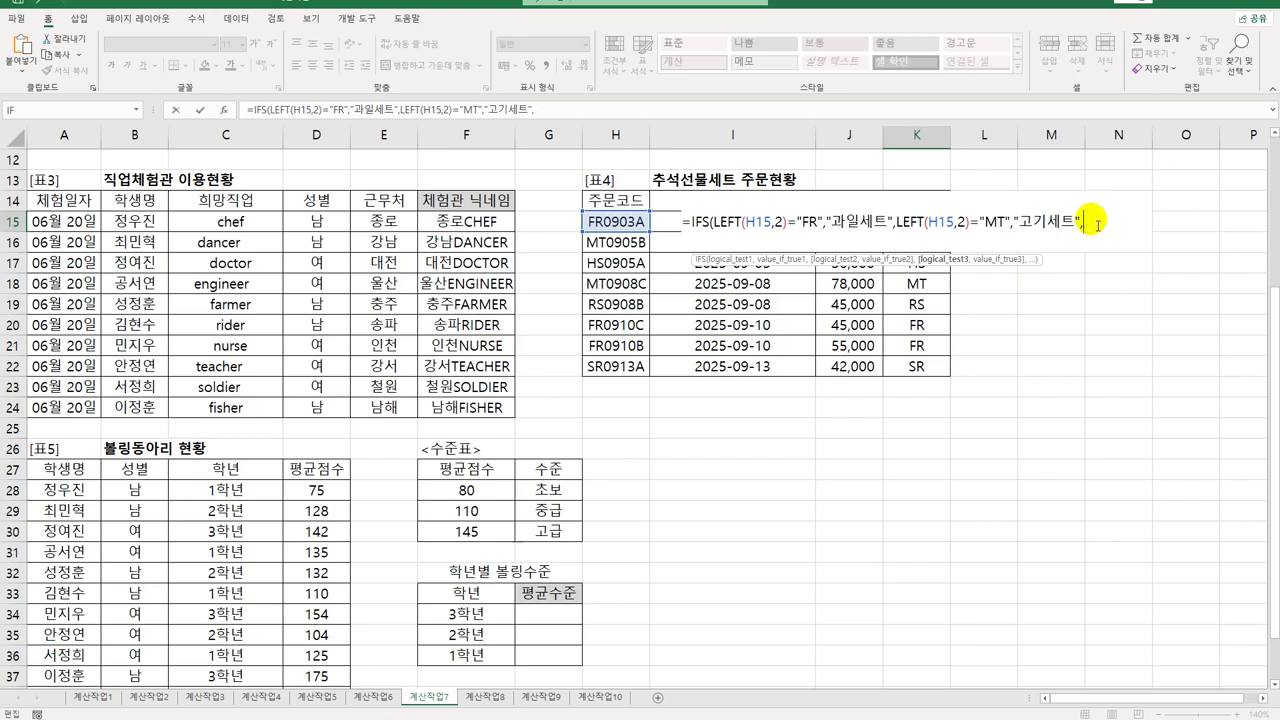
type("TRUE,")
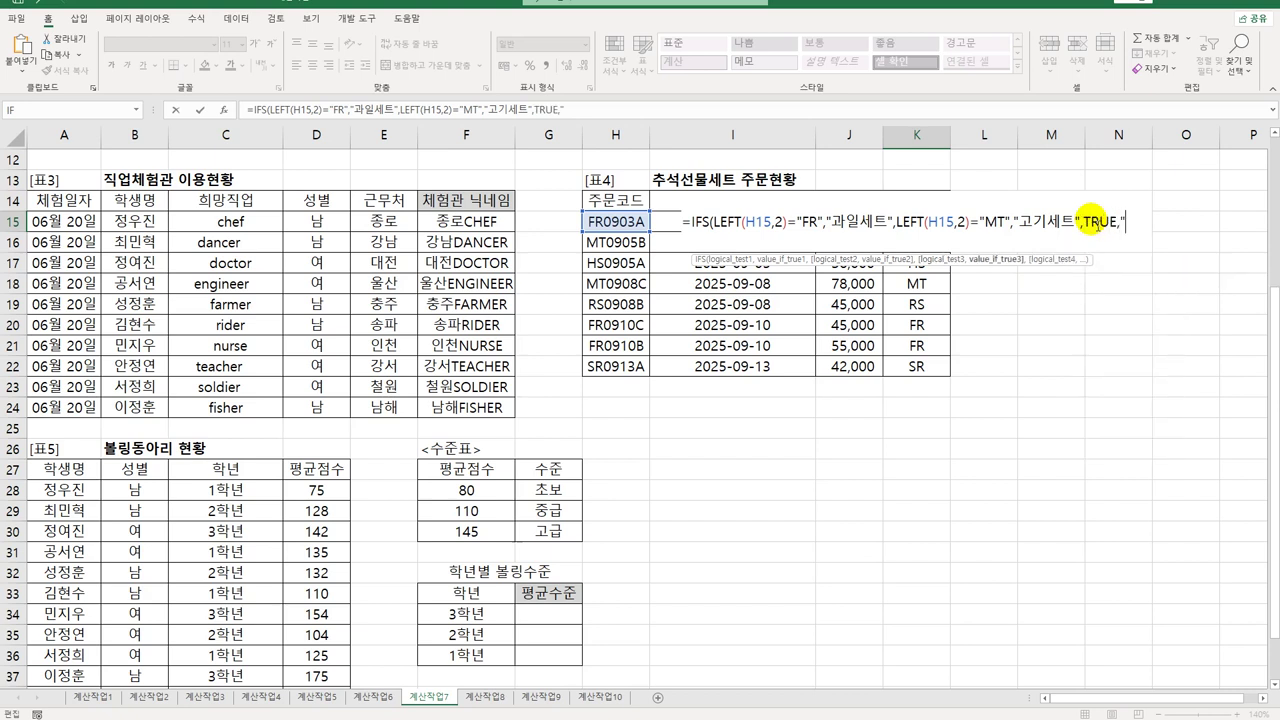
type("\"기타세트")
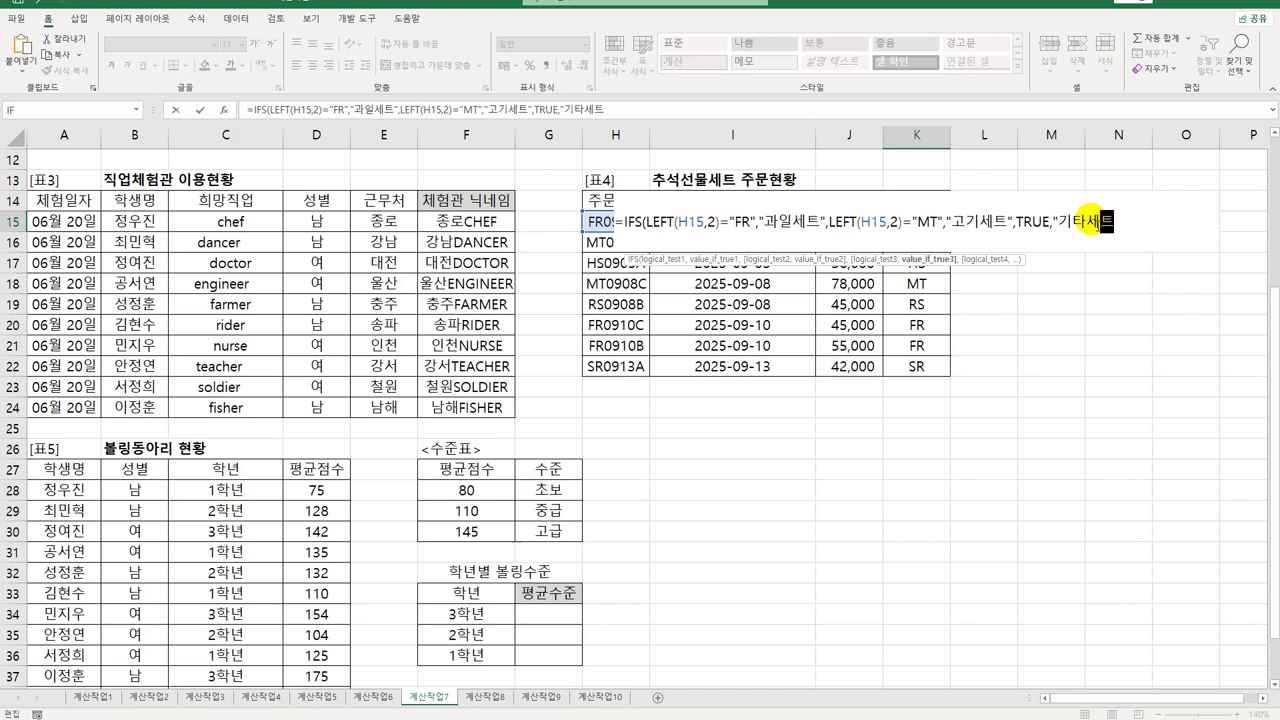
type("\")")
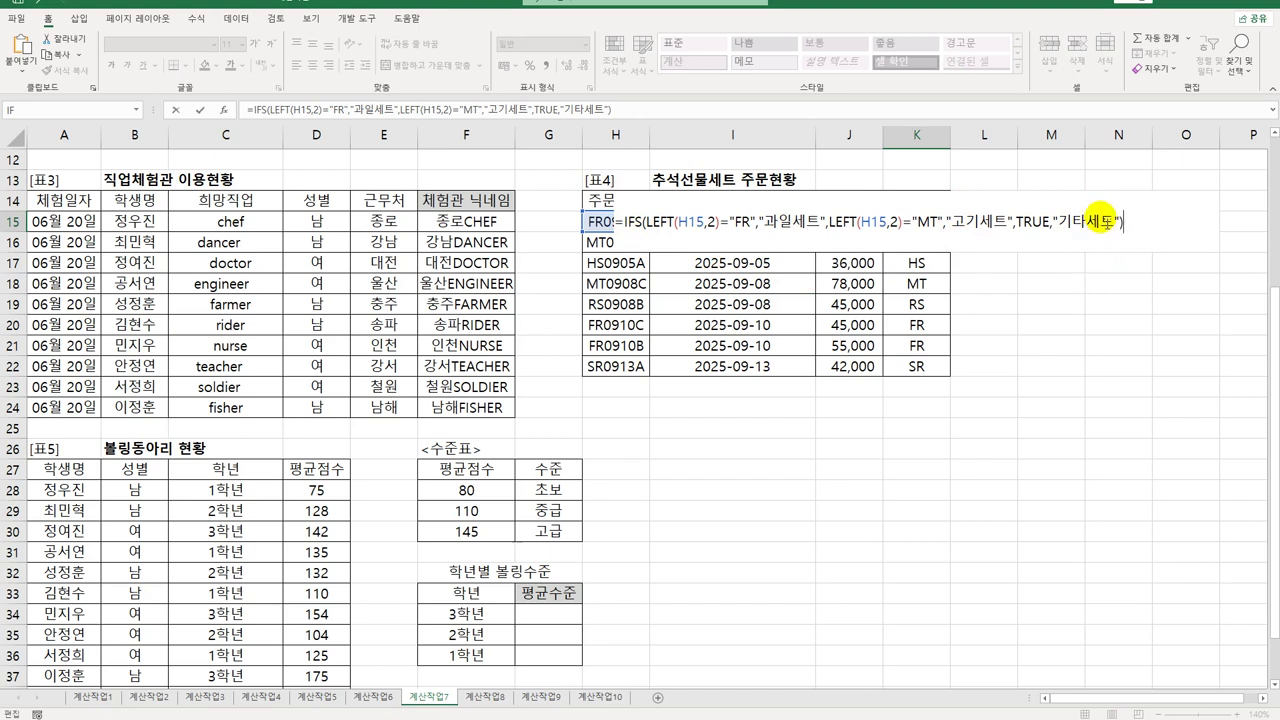
key("Return")
left_click(935, 221)
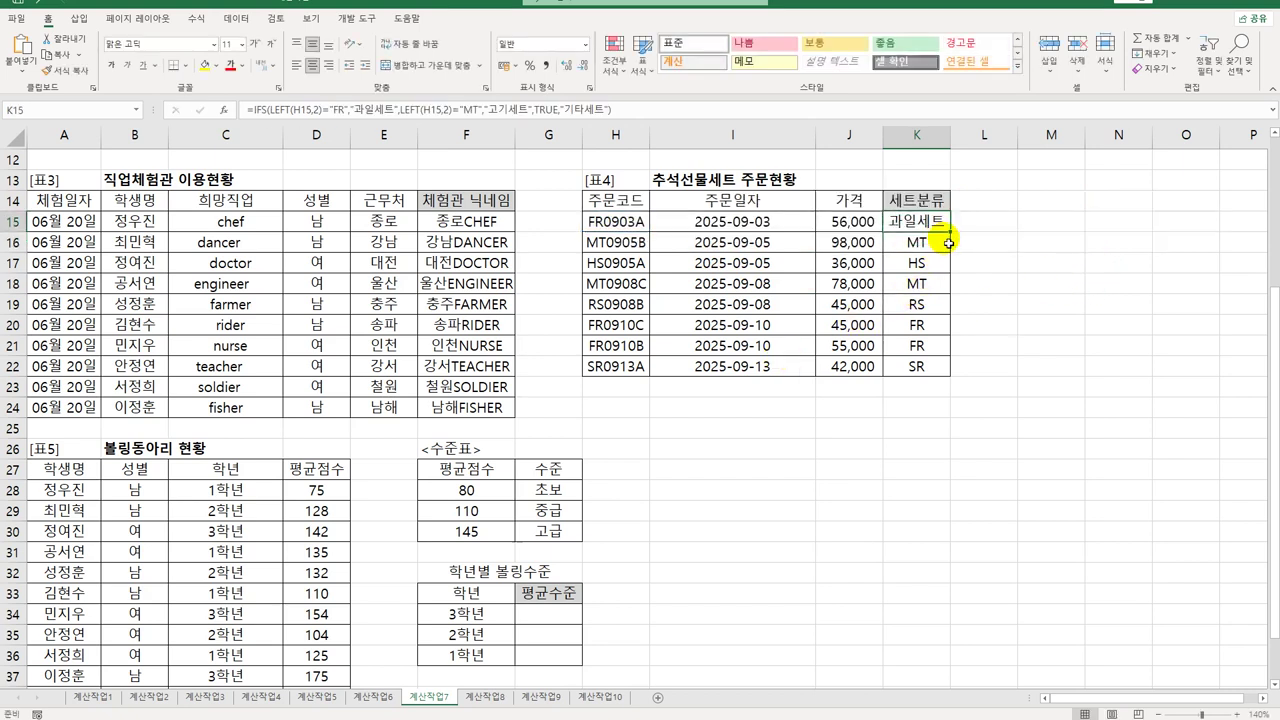
left_click_drag(950, 231, 948, 376)
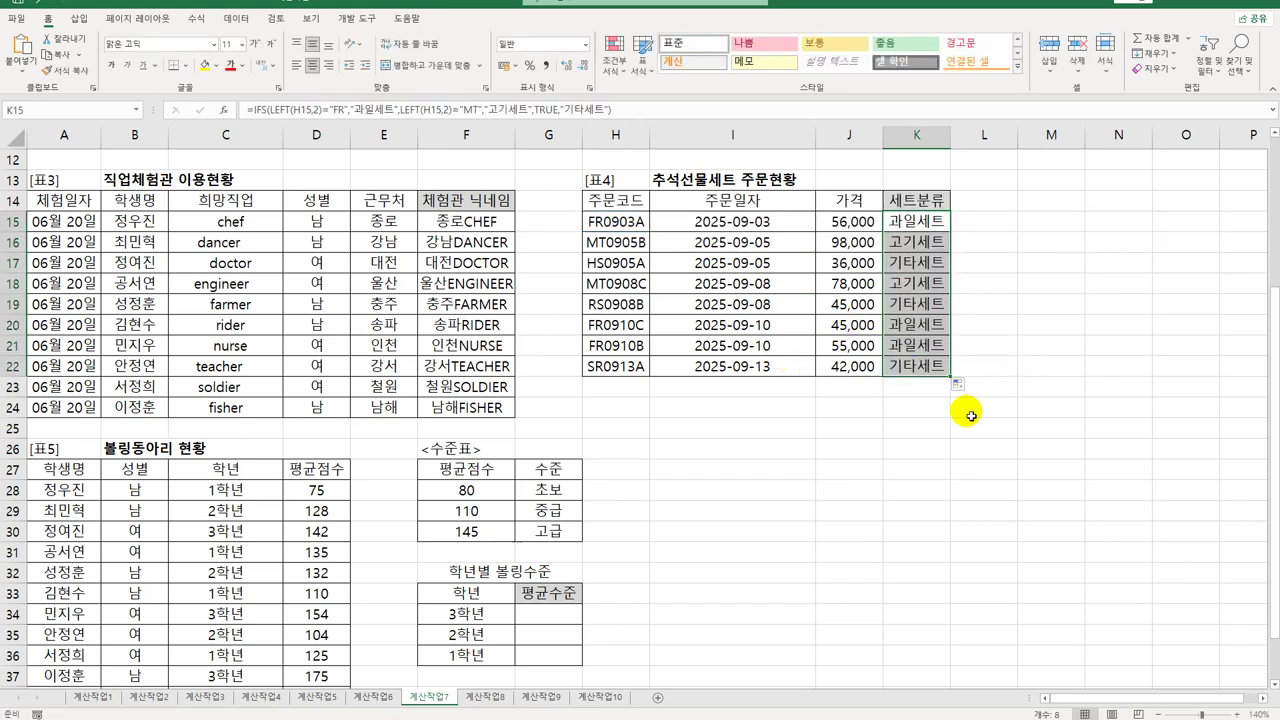
- Start an AVERAGEIF formula in G34 for the 3학년 평균수준 and open its function arguments
scroll(962, 420, "down", 3)
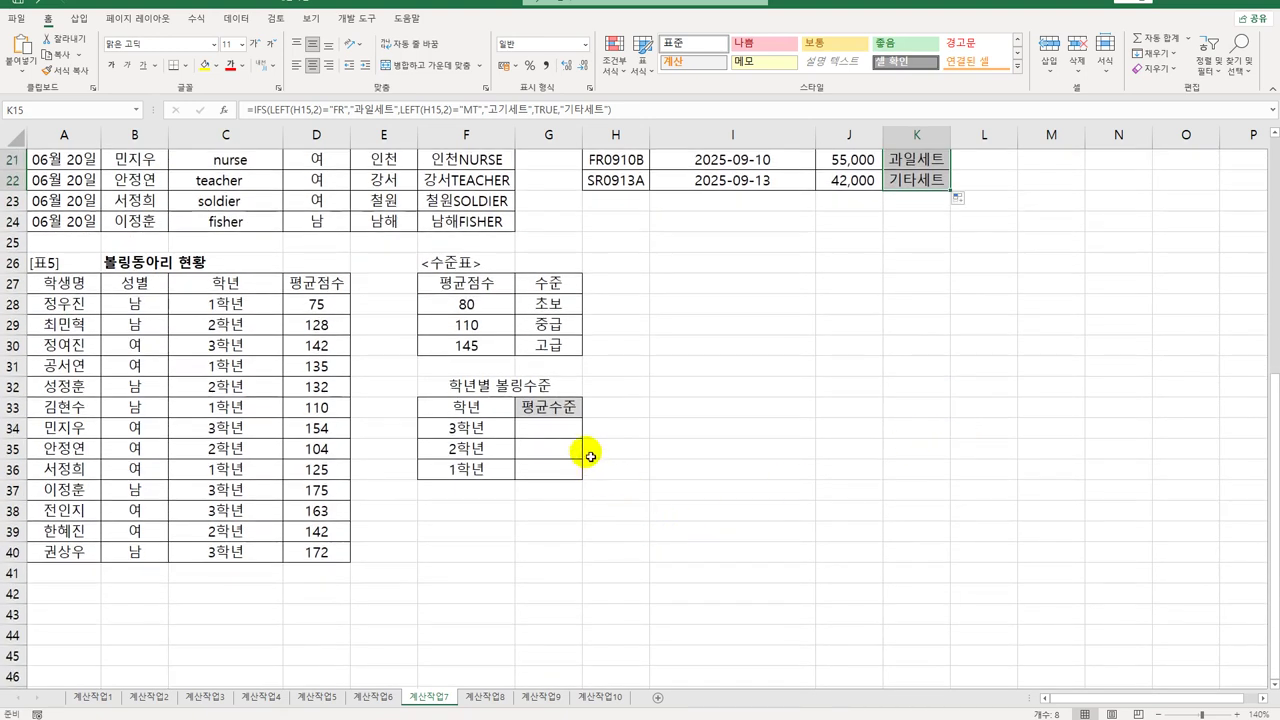
left_click(558, 430)
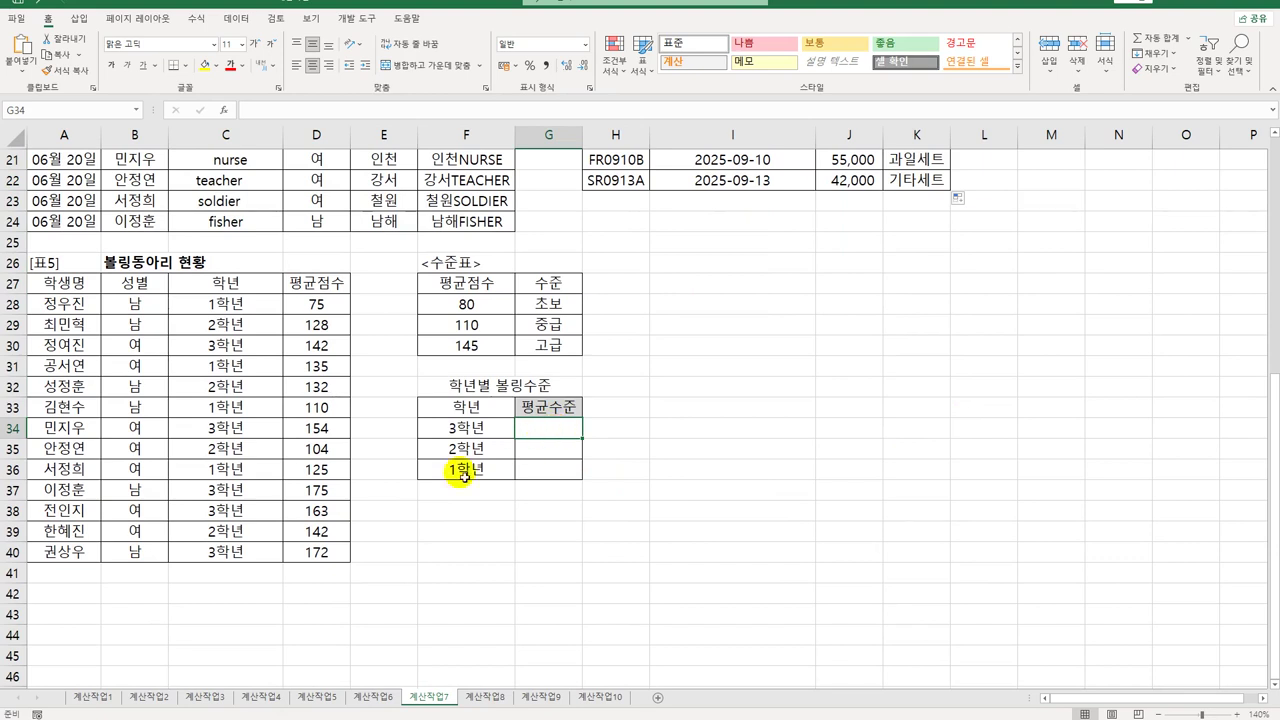
left_click_drag(454, 429, 480, 469)
left_click_drag(340, 305, 321, 558)
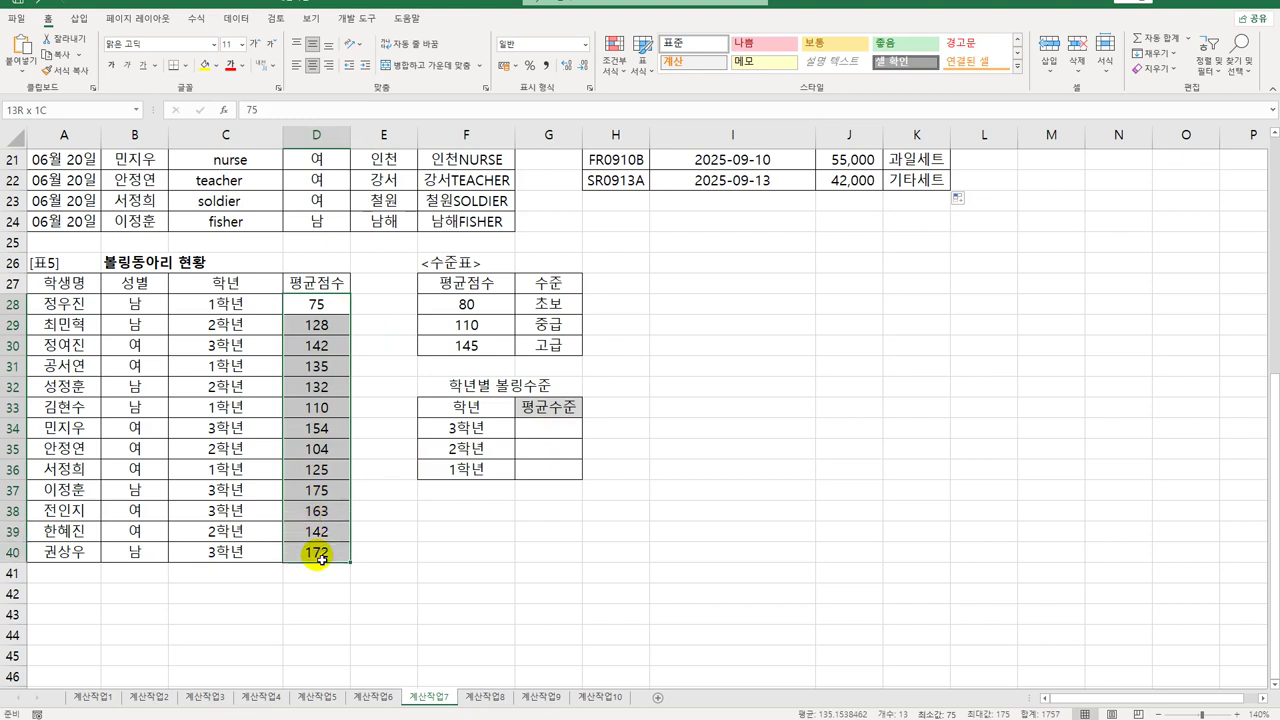
left_click_drag(500, 304, 531, 347)
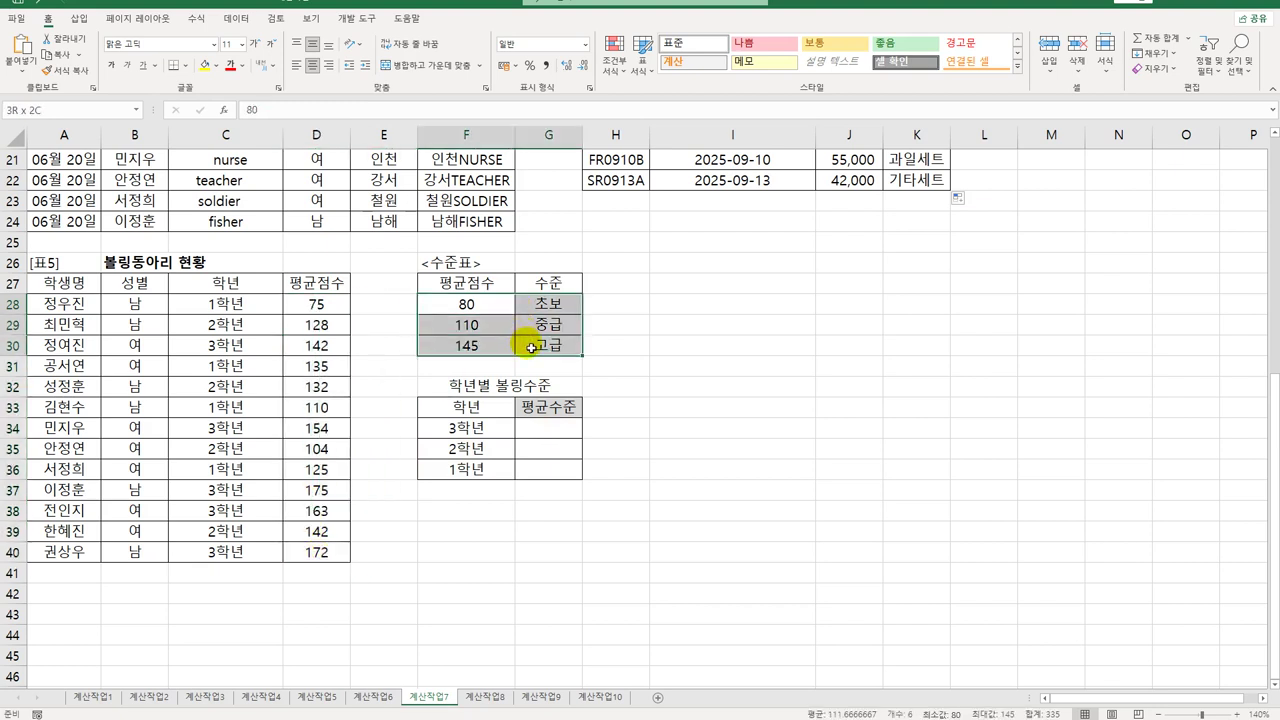
left_click(558, 429)
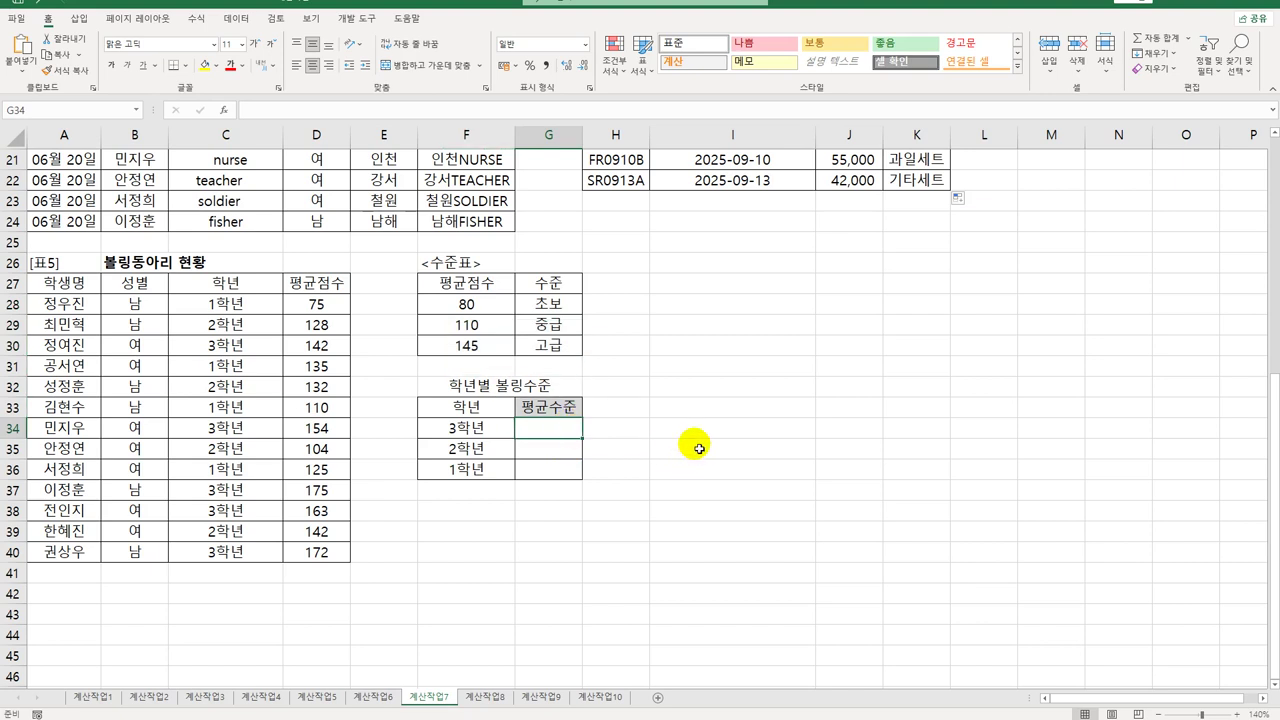
type("=")
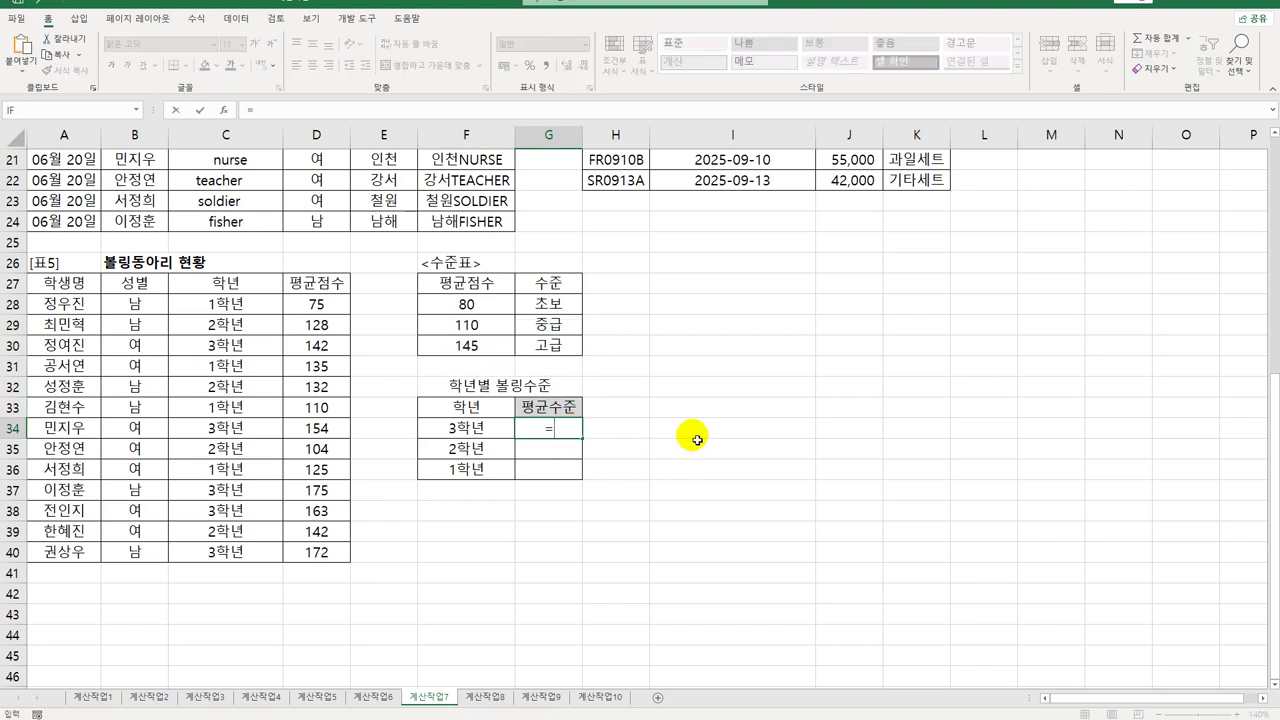
type("AV")
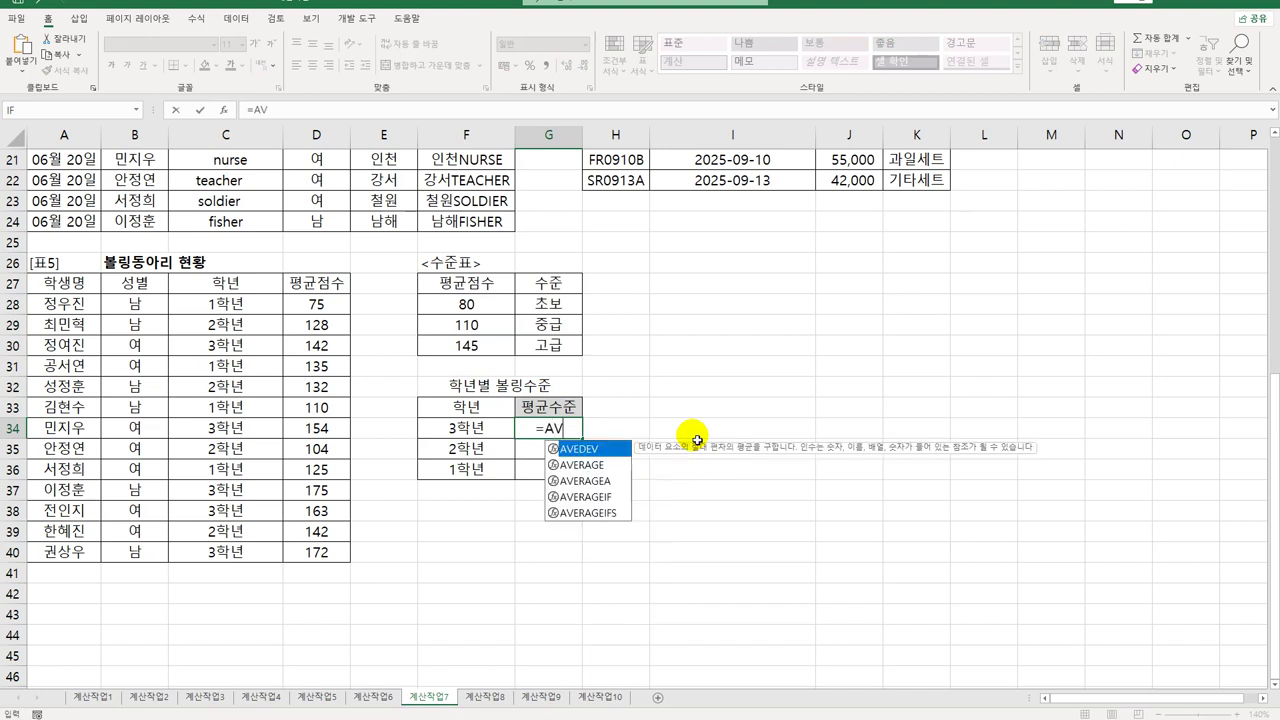
key("Down")
key("Down")
key("Down")
key("Tab")
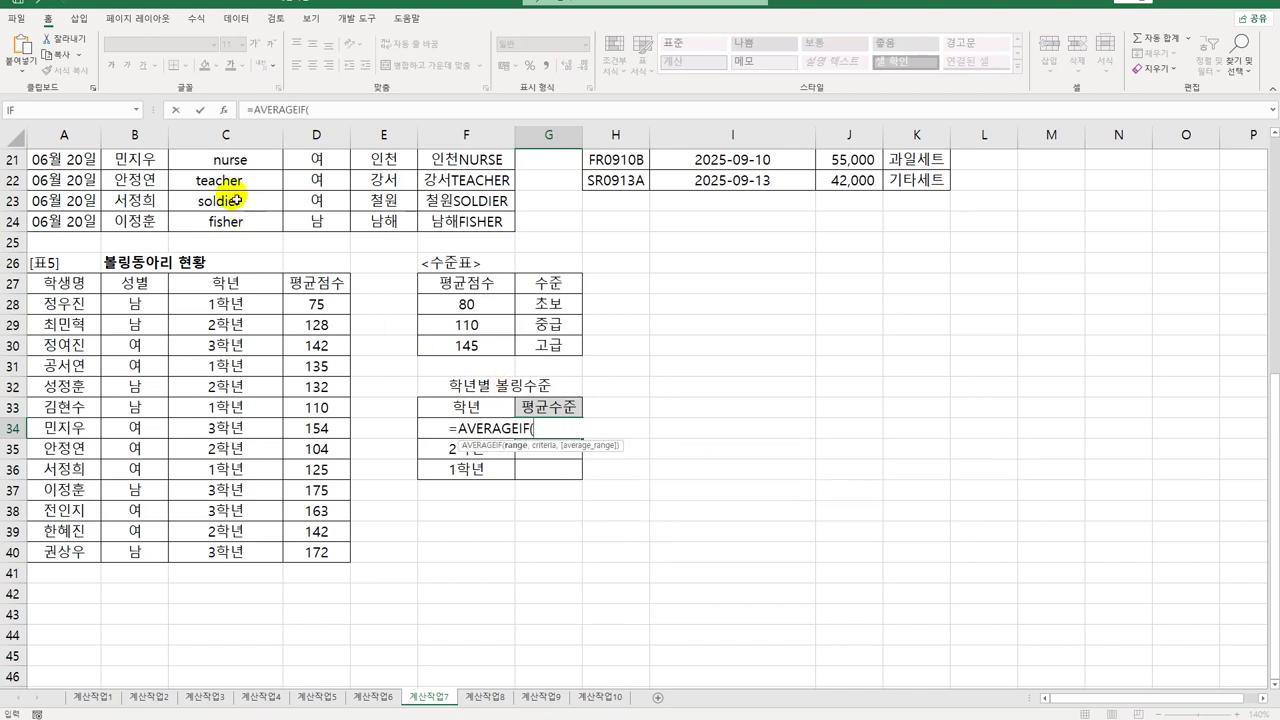
left_click(222, 109)
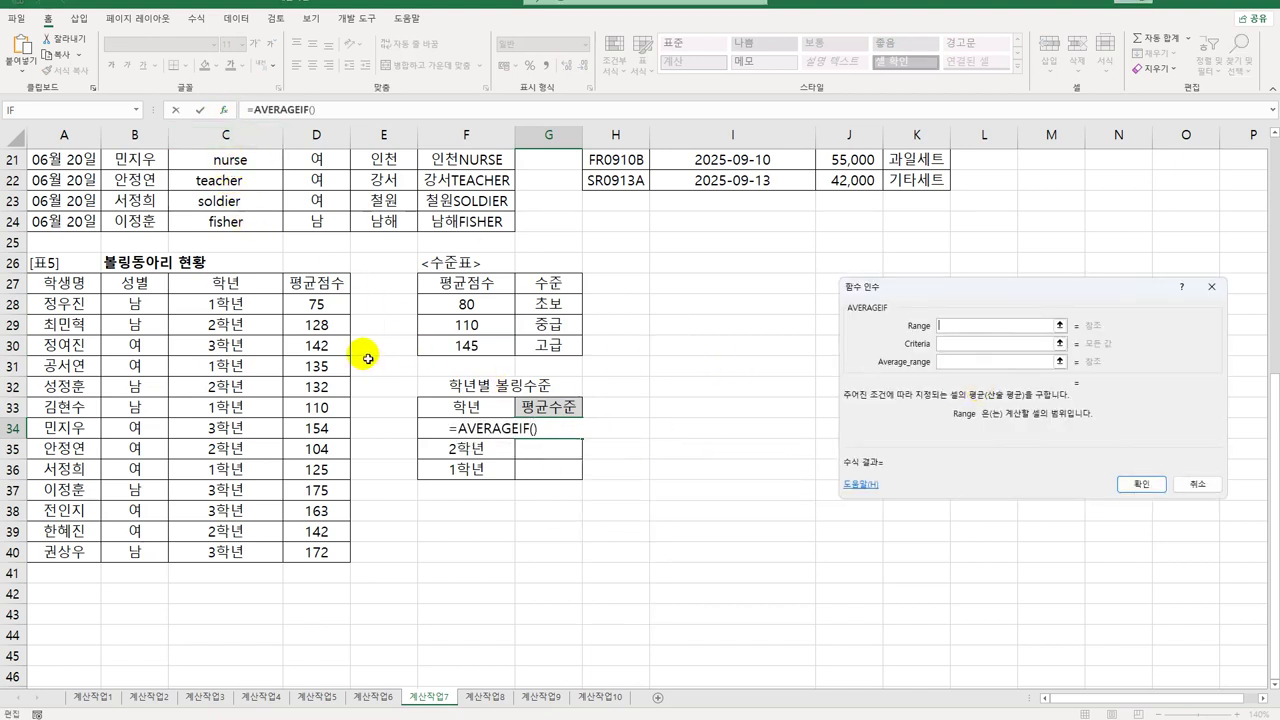
- Set the AVERAGEIF range to the absolute grade cells $C$28:$C$40 and the criteria to F34
left_click_drag(253, 305, 262, 562)
key("F4")
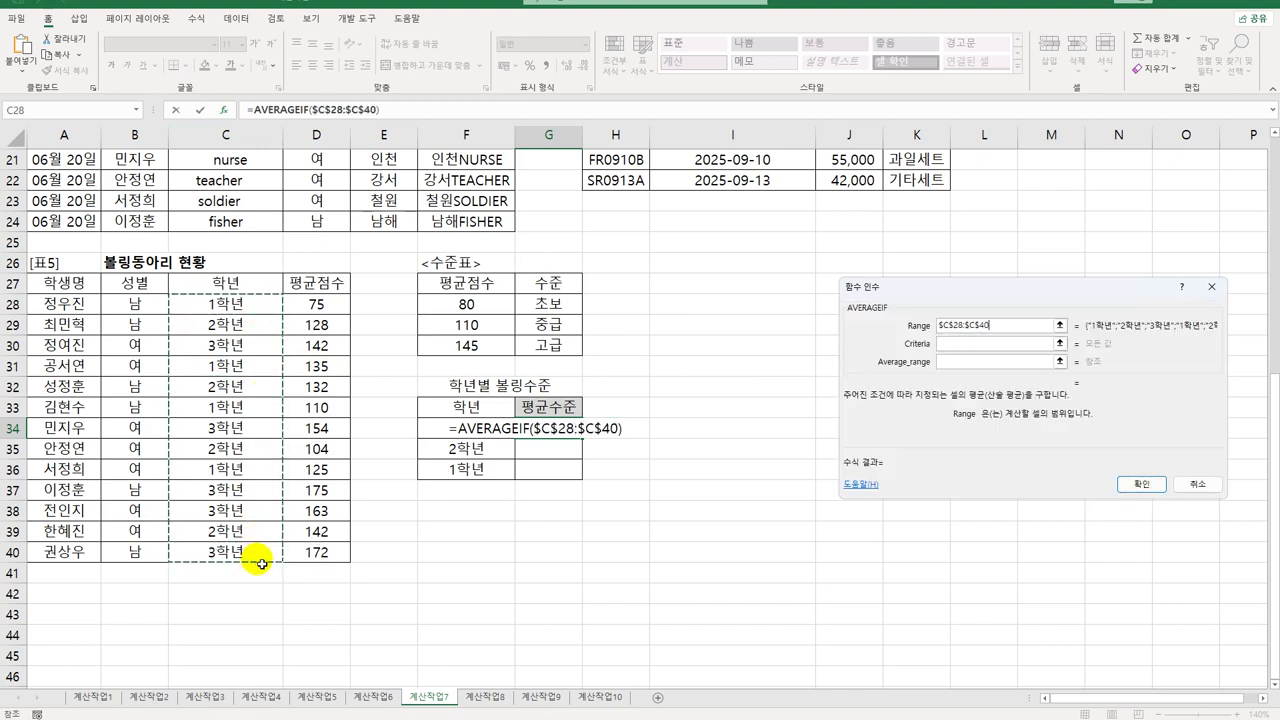
left_click(958, 343)
left_click(440, 435)
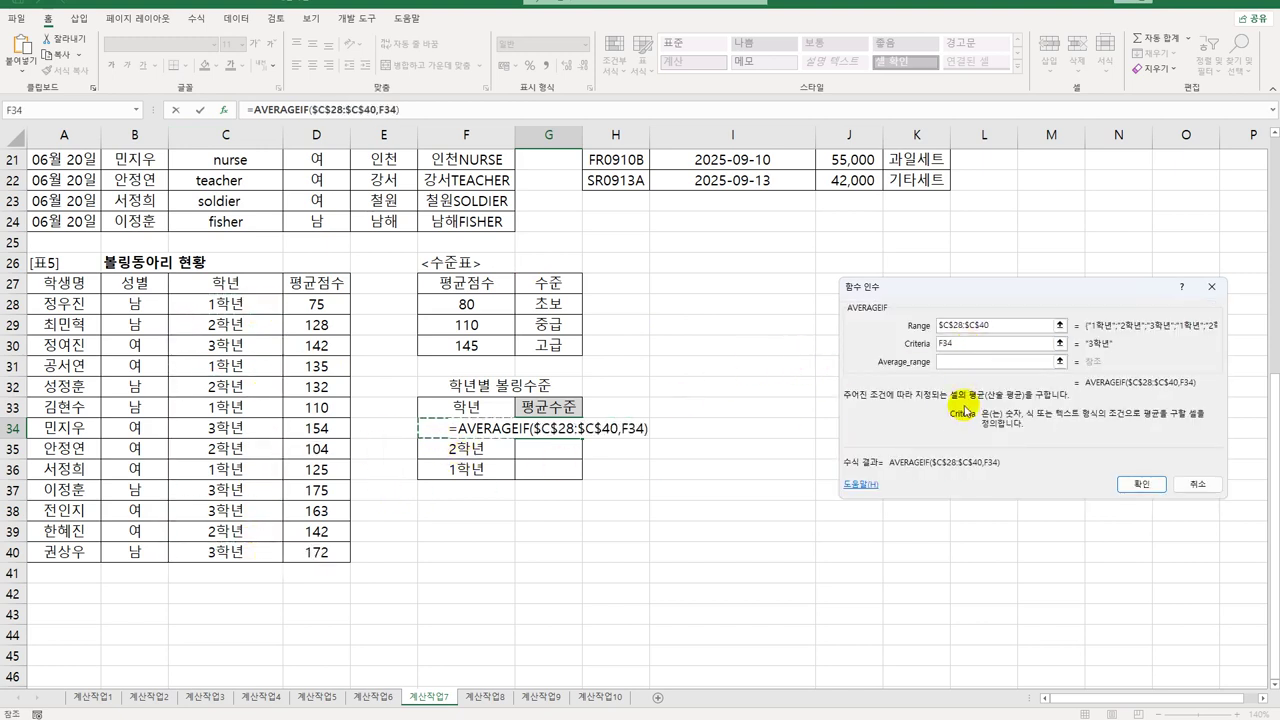
- Set the AVERAGEIF average range to the absolute scores $D$28:$D$40 and fill the formula from G34 down to G36
left_click(958, 365)
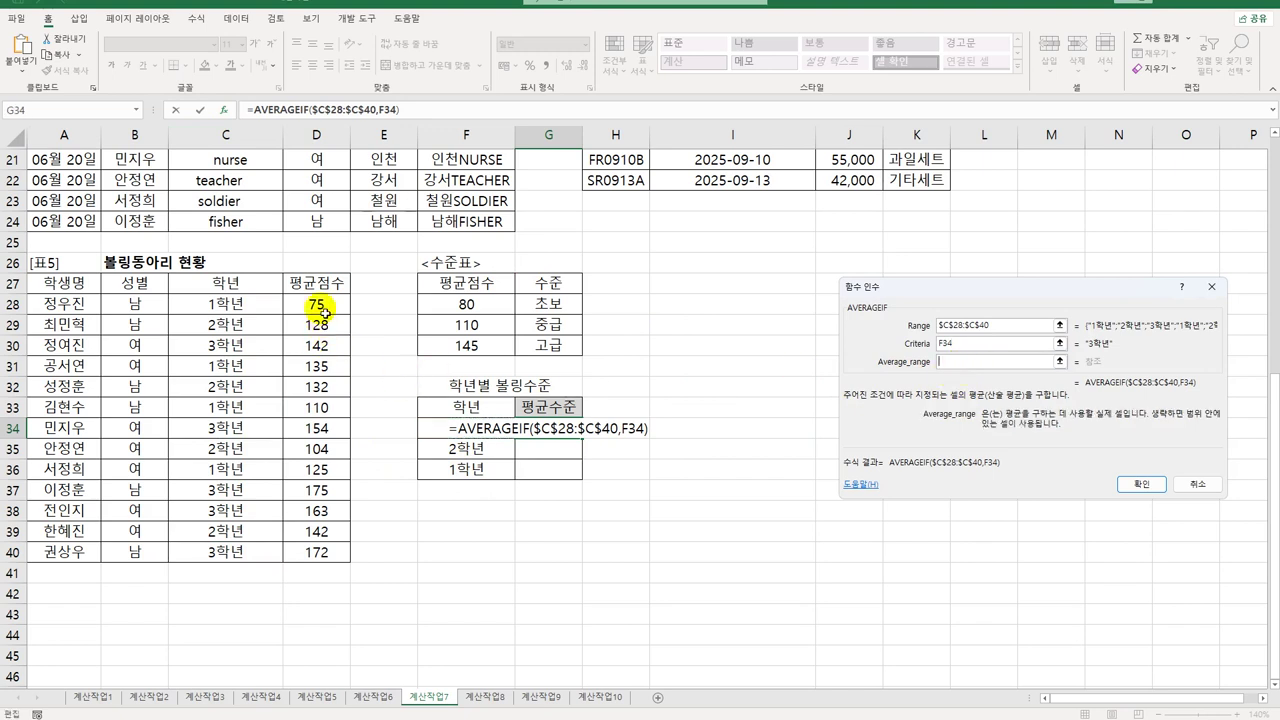
left_click_drag(316, 304, 328, 565)
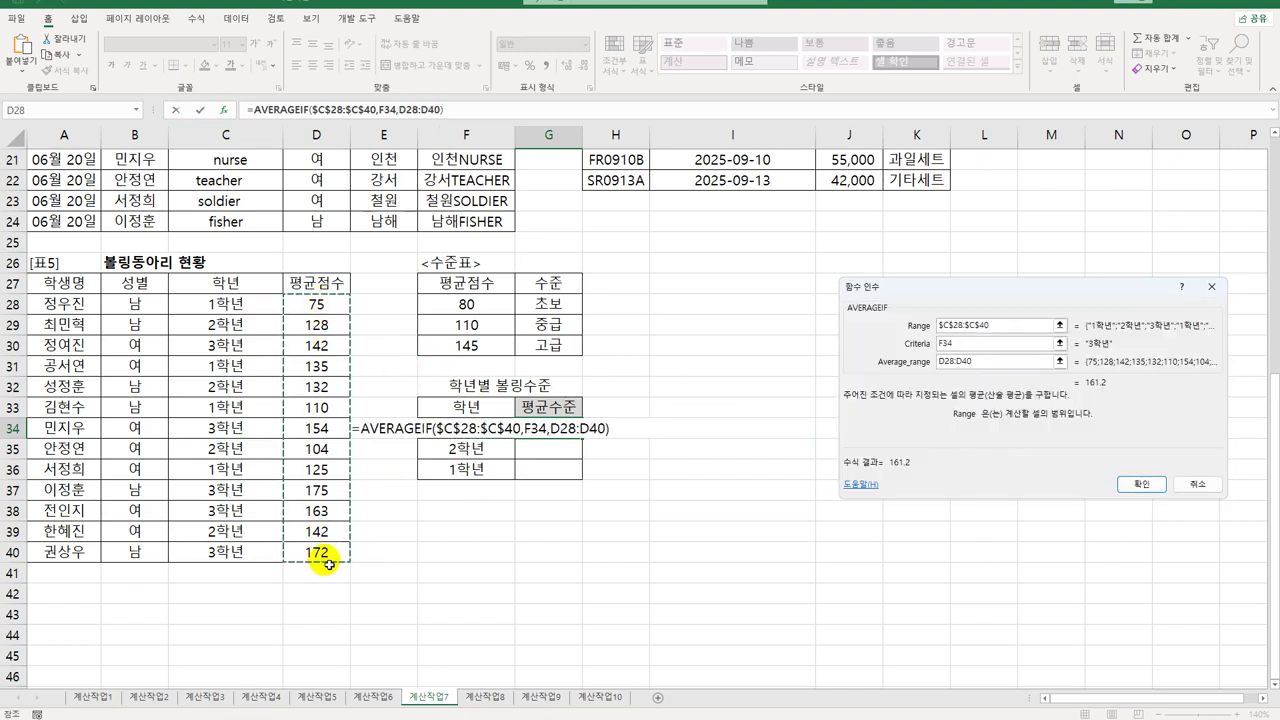
key("F4")
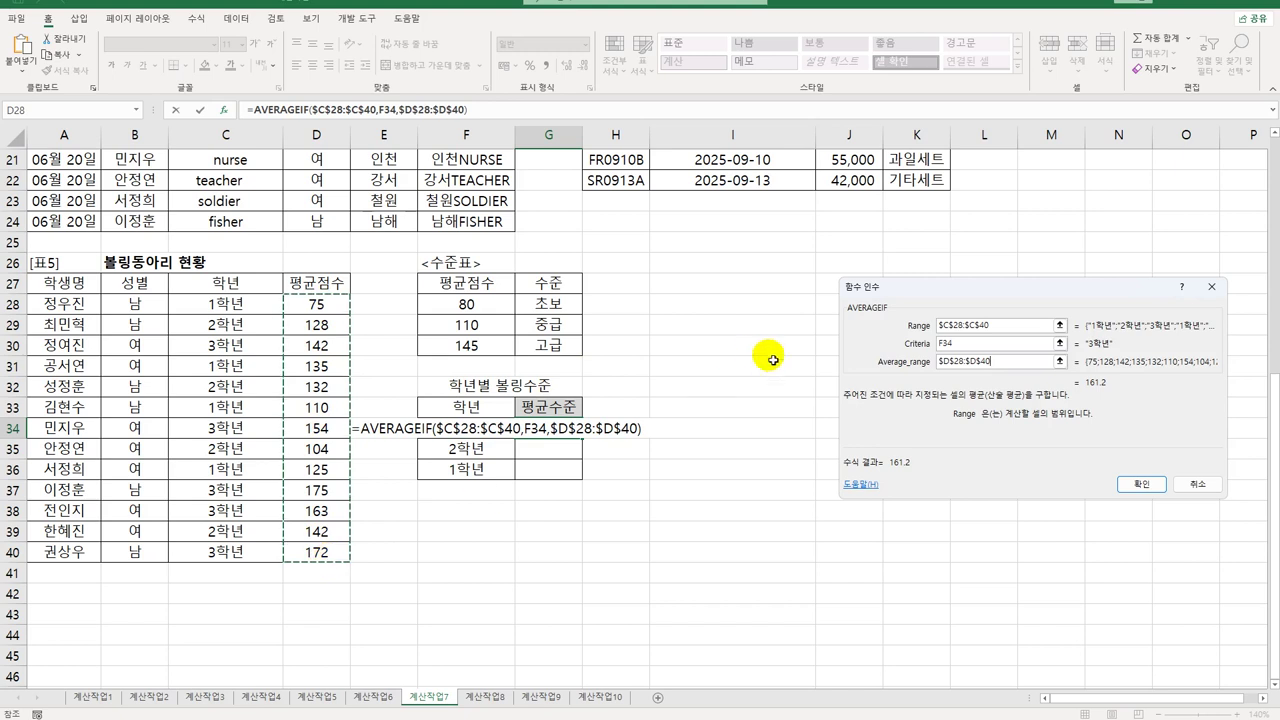
left_click(1133, 485)
left_click_drag(583, 439, 585, 490)
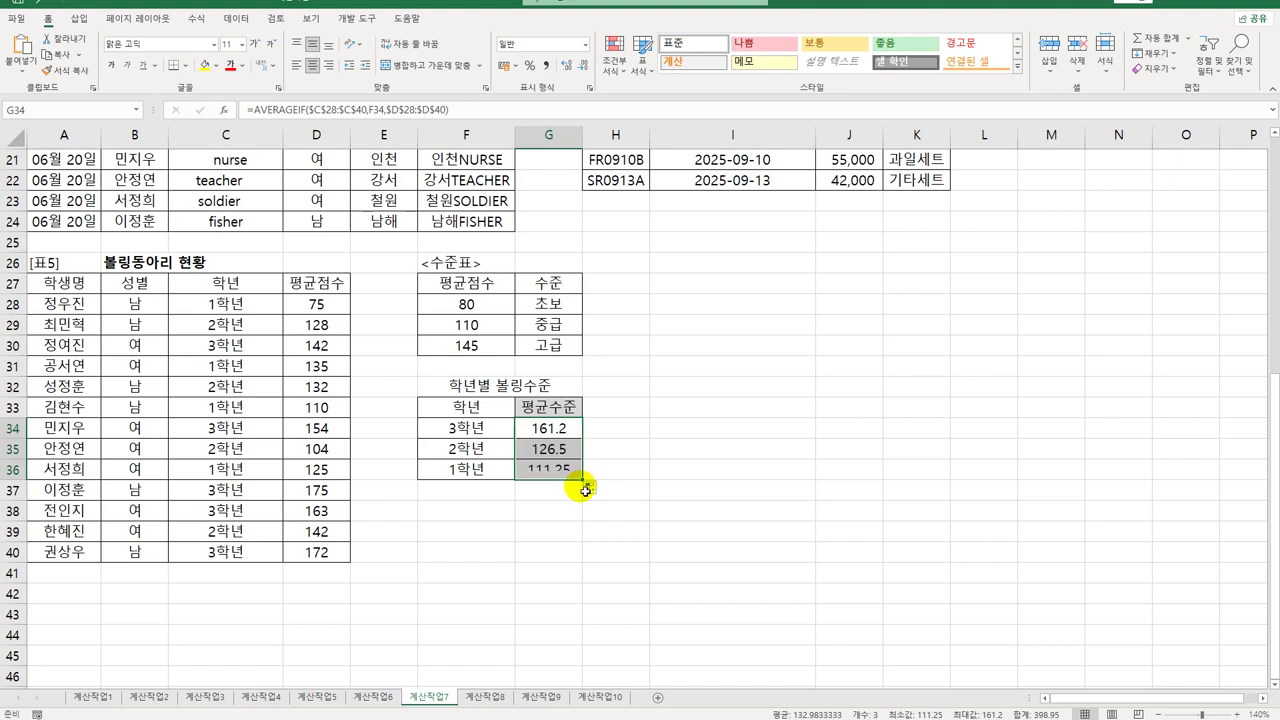
- Wrap the G34 AVERAGEIF formula in a VLOOKUP that uses the 수준표 range $F$28:$G$30 and column index 2
left_click(551, 427)
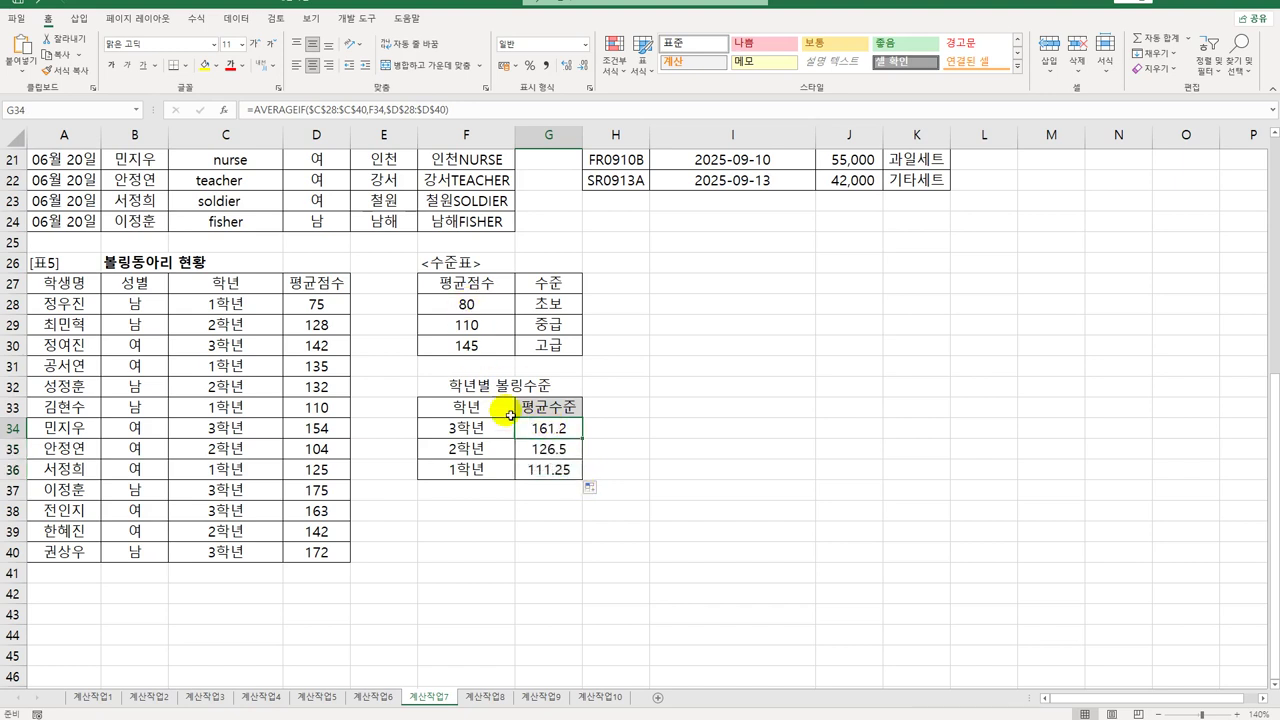
double_click(551, 439)
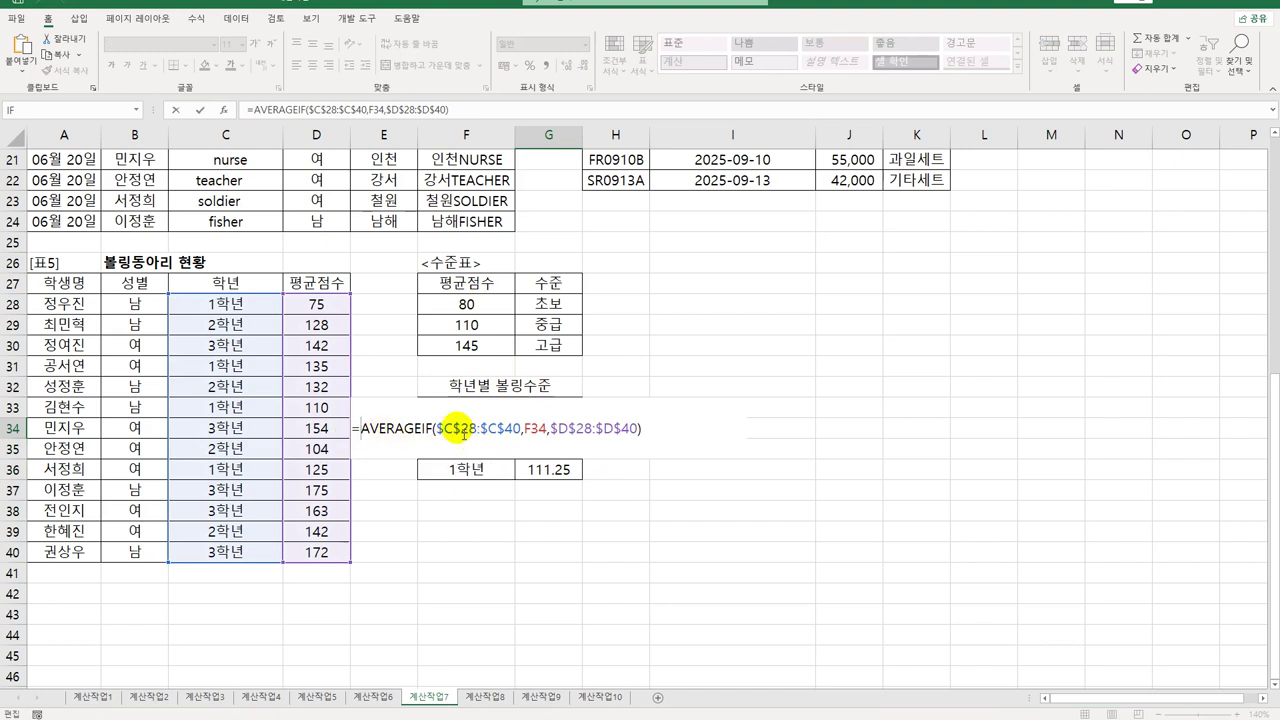
type("VLOOKUP(")
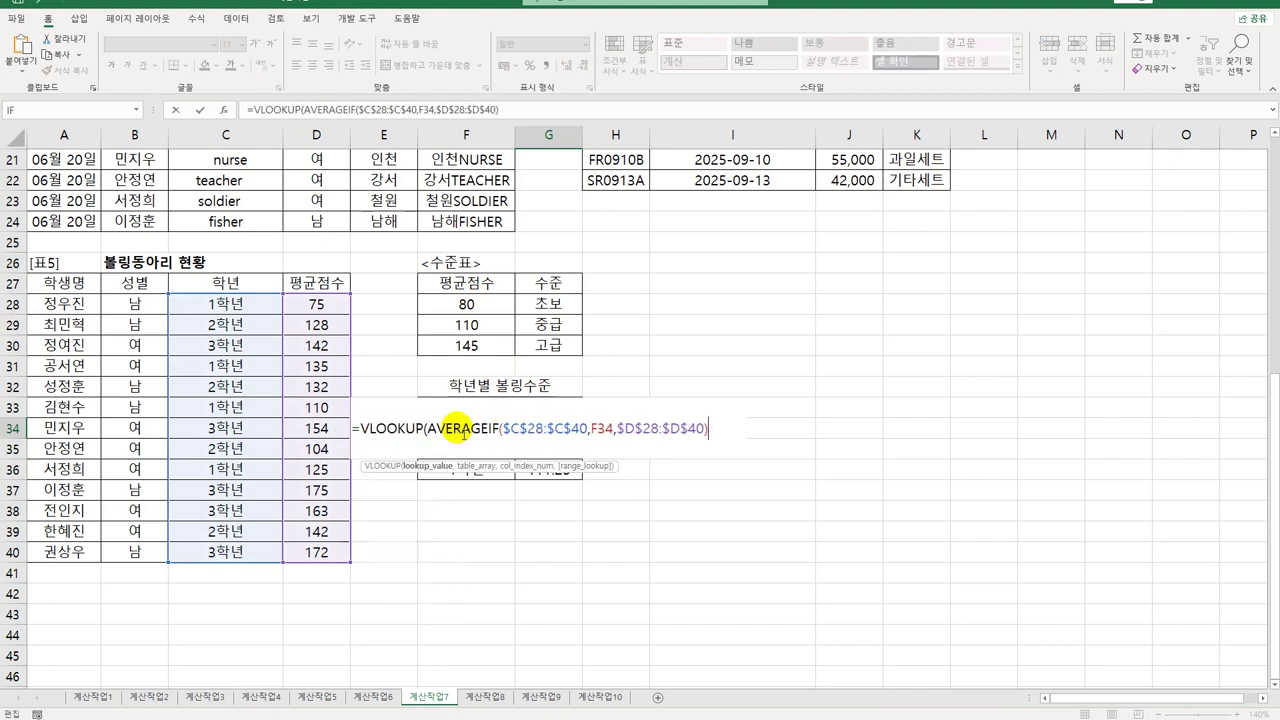
type(",")
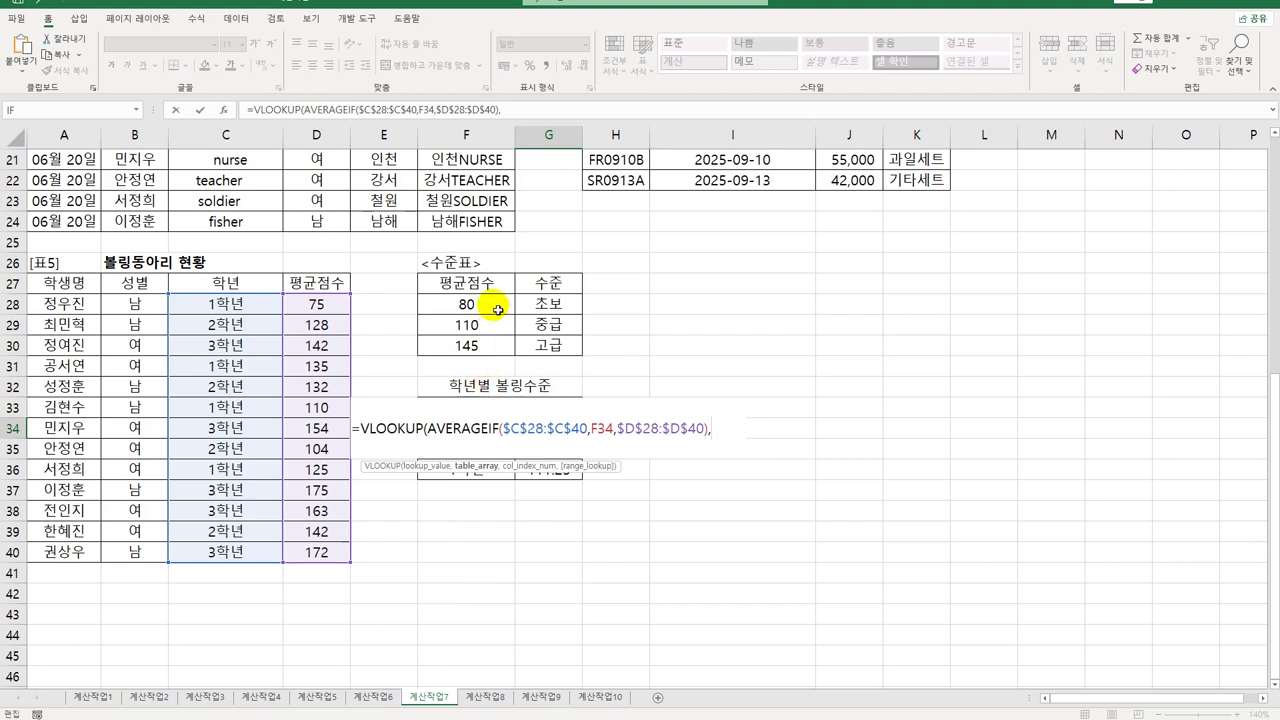
left_click_drag(466, 304, 547, 345)
key("F4")
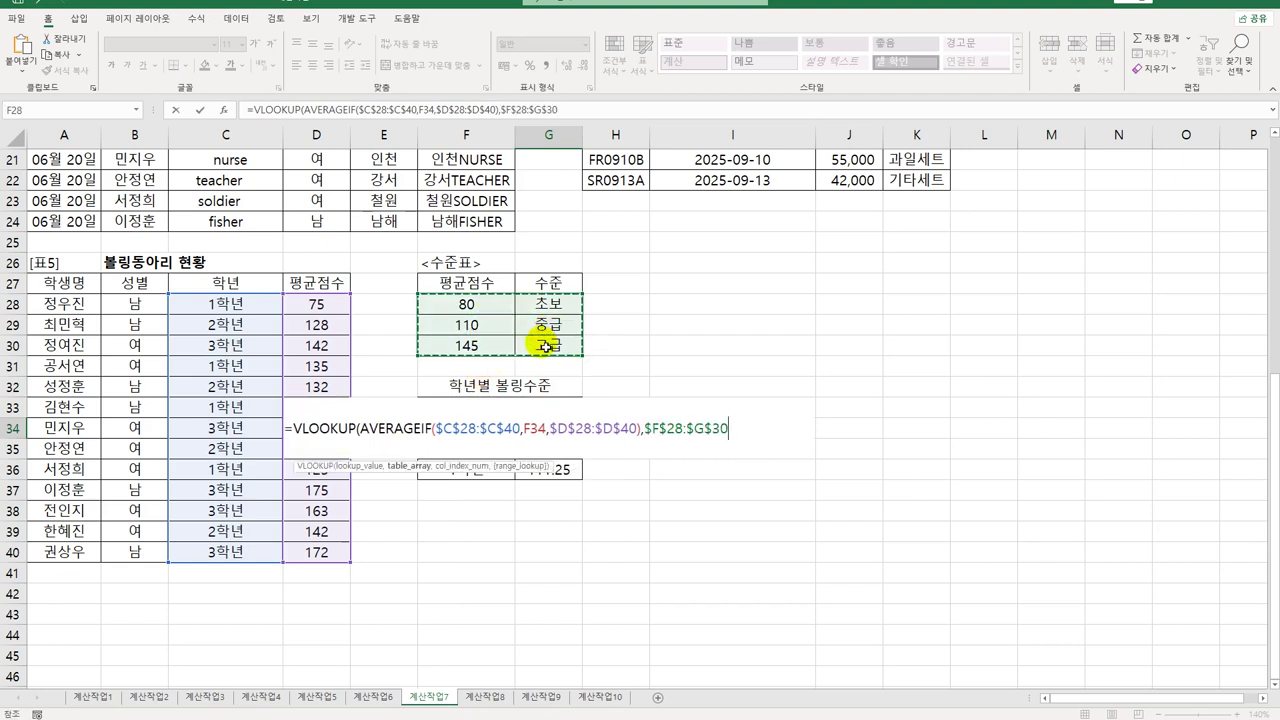
type(",")
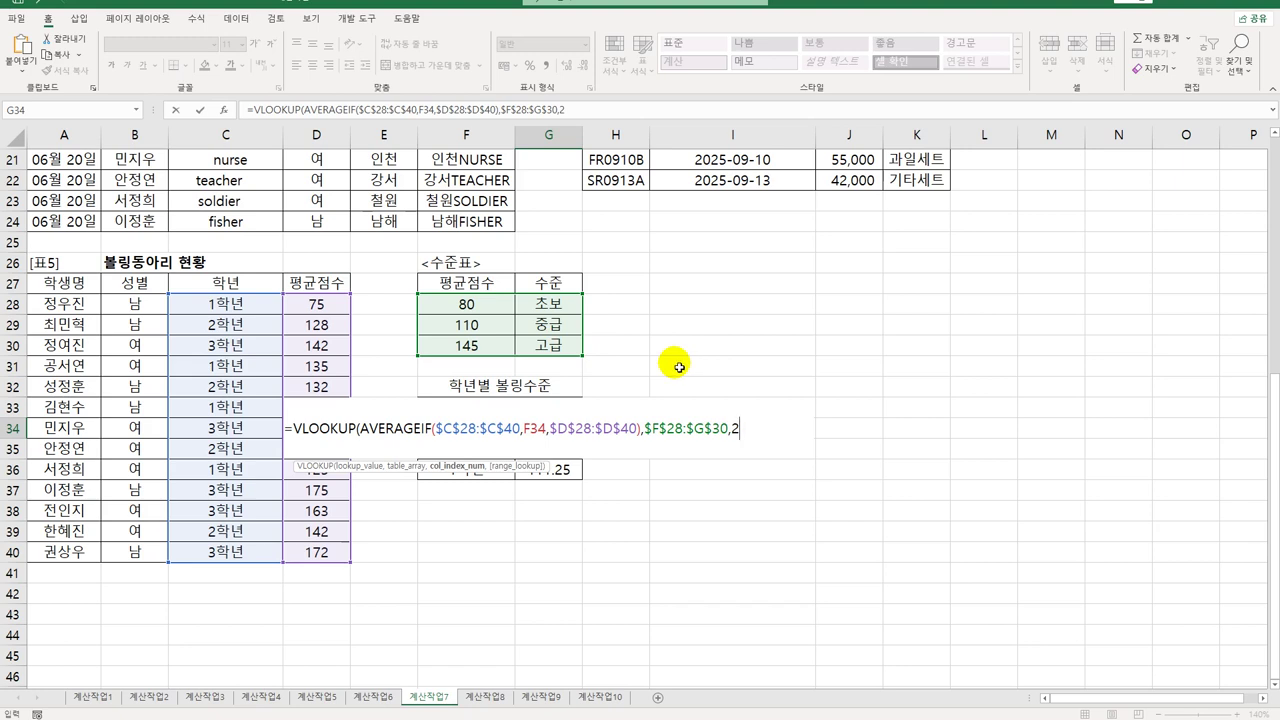
type("2)")
key("Return")
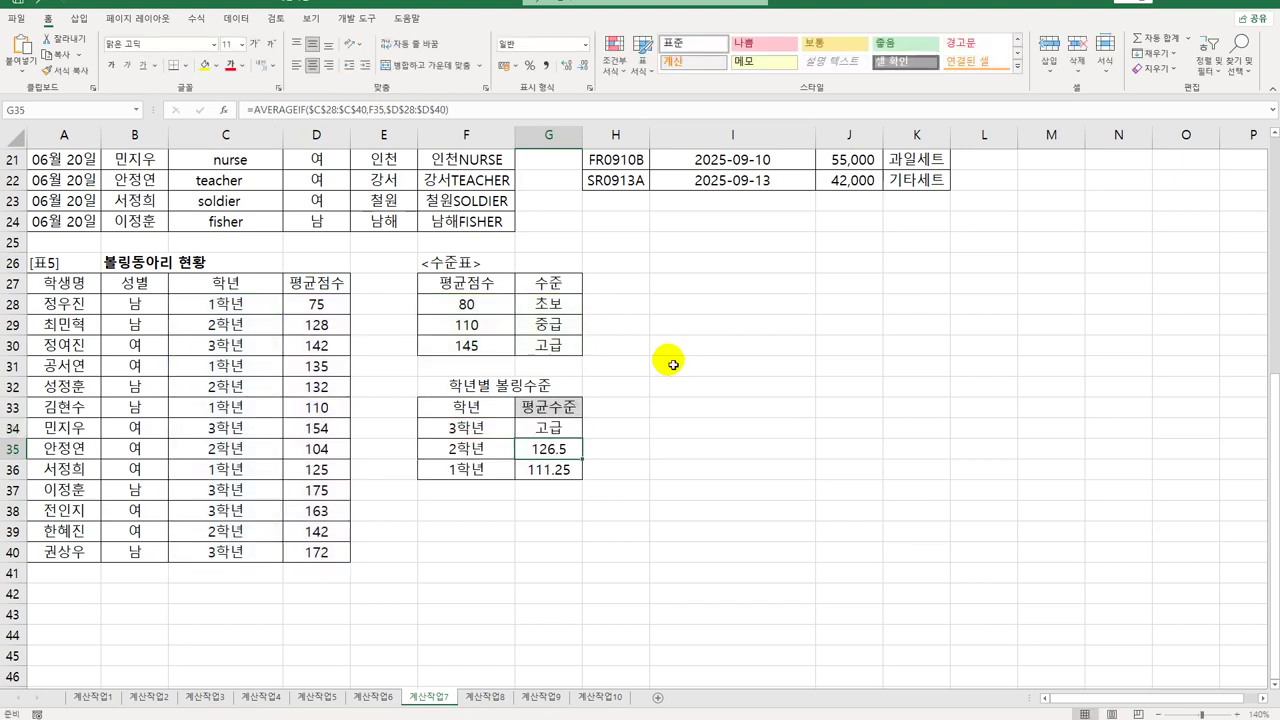
- Fill the VLOOKUP formula from G34 down to G36 for the remaining grades
left_click(576, 430)
left_click_drag(581, 438, 581, 488)
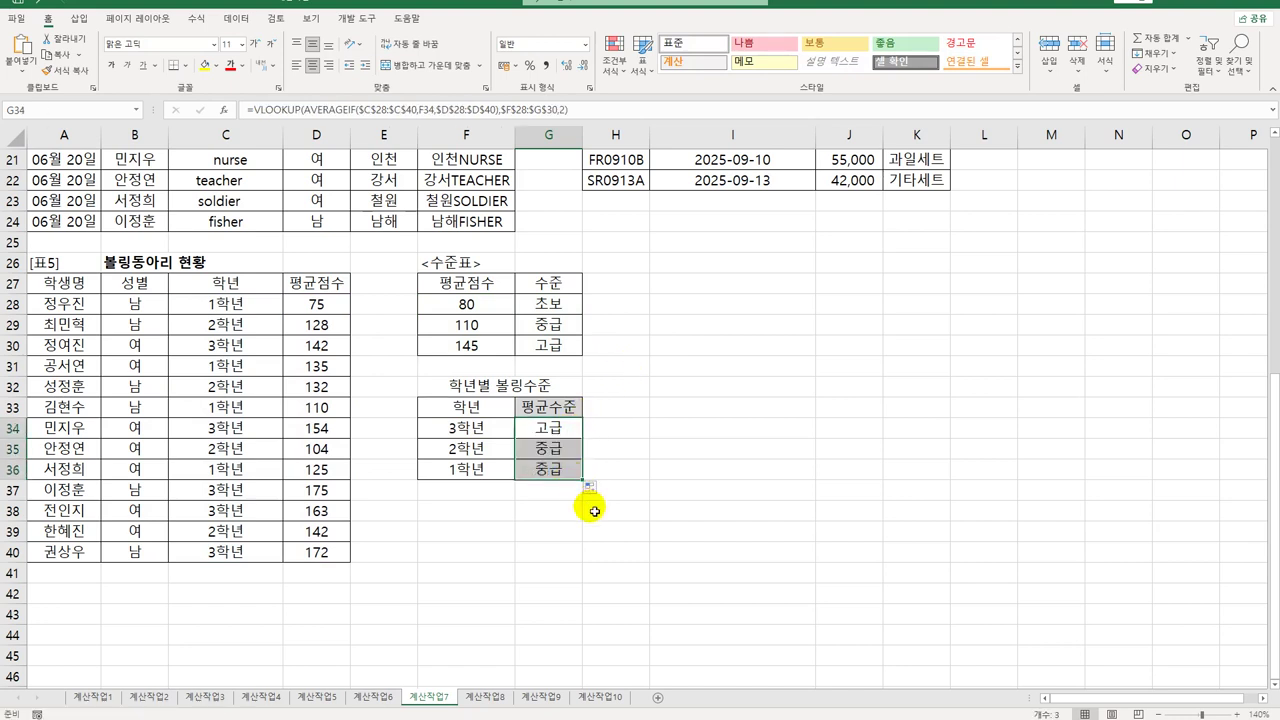
left_click(566, 429)
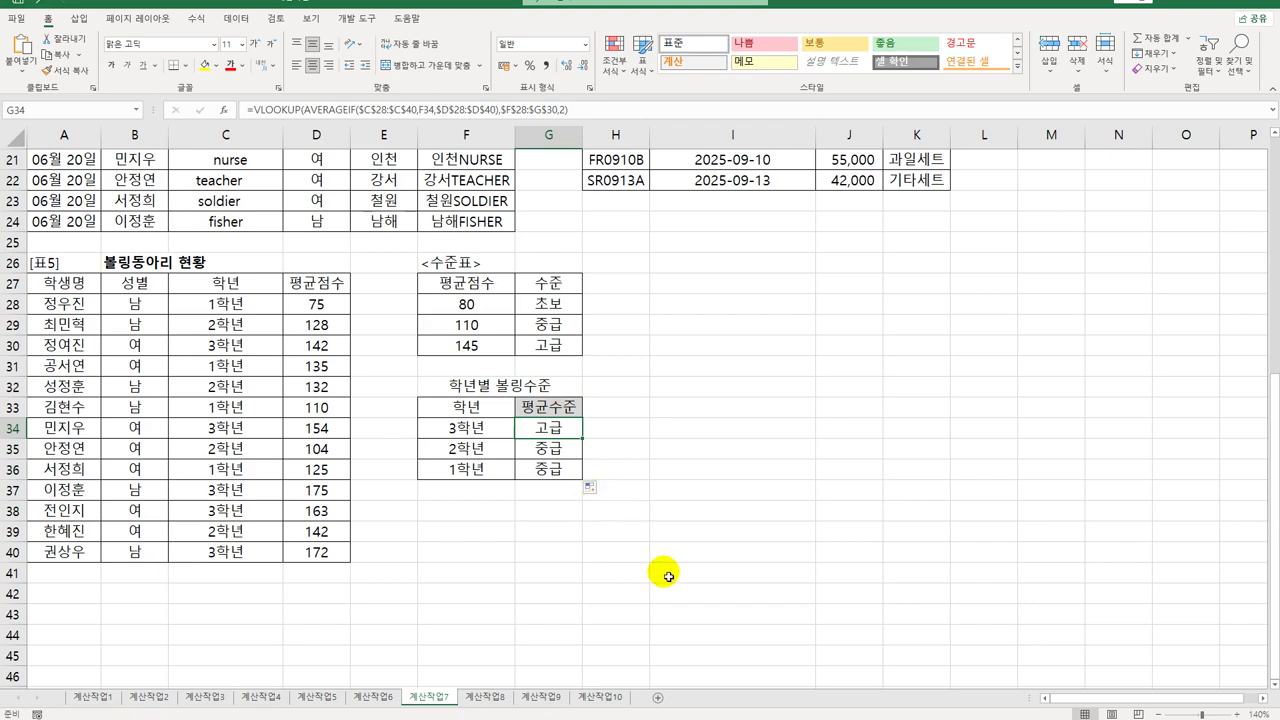
scroll(666, 571, "up", 7)
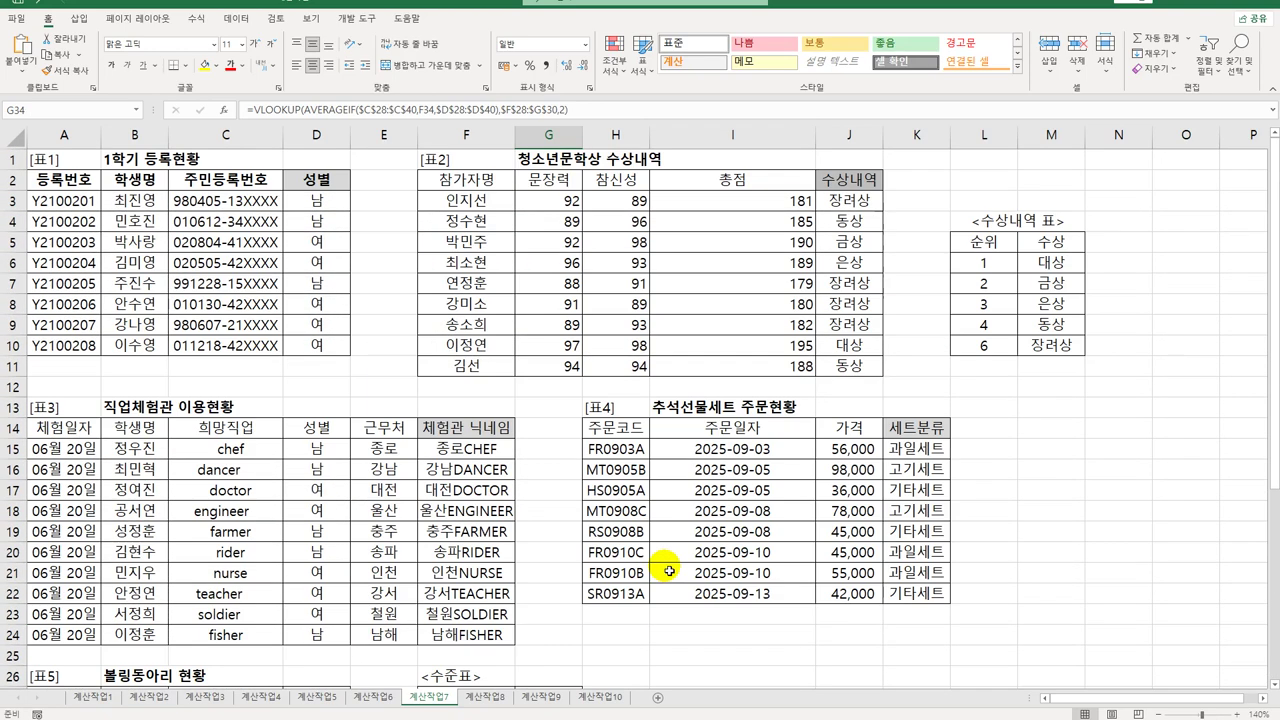